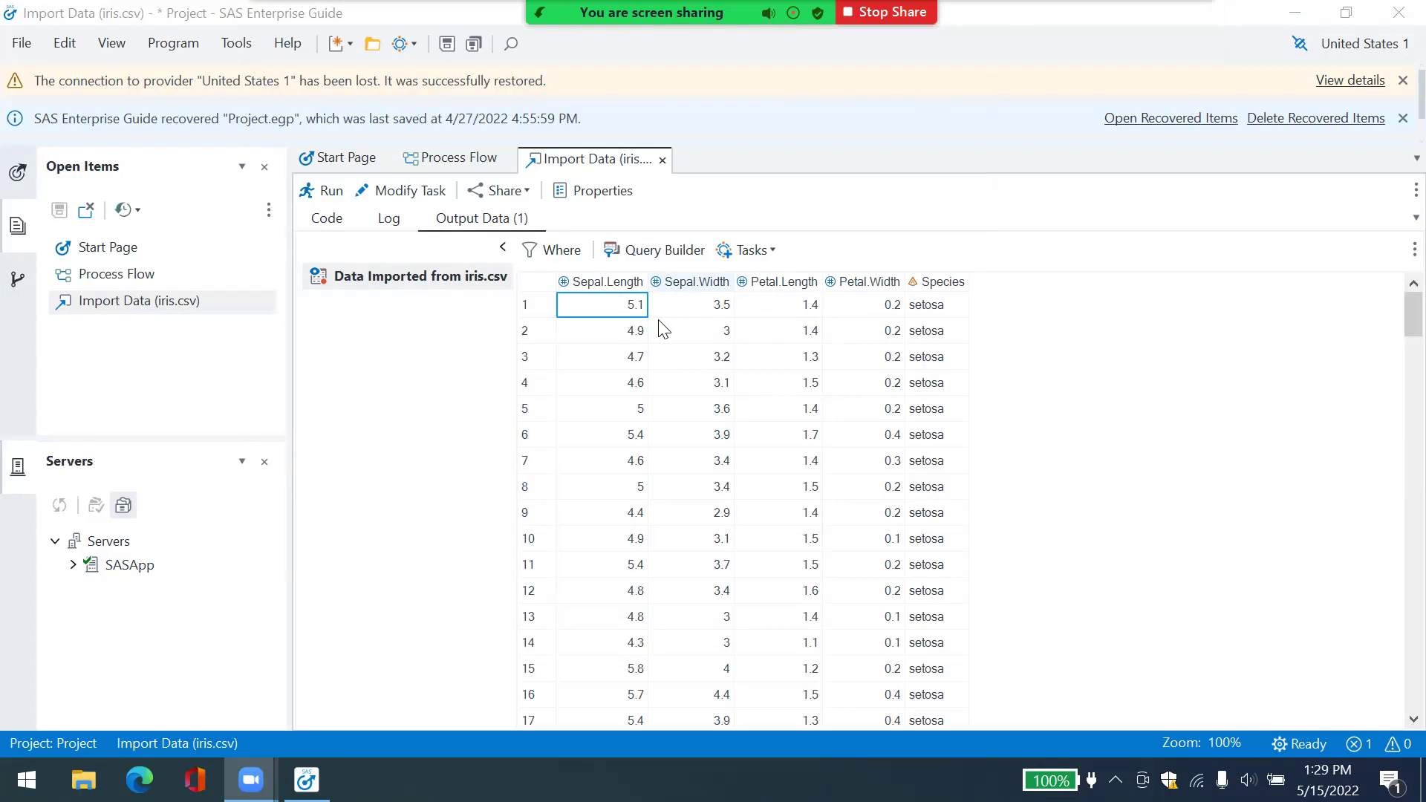
- Start a Scatter Plot task on the imported iris data and choose the 2D Scatter Plot type
click(1063, 364)
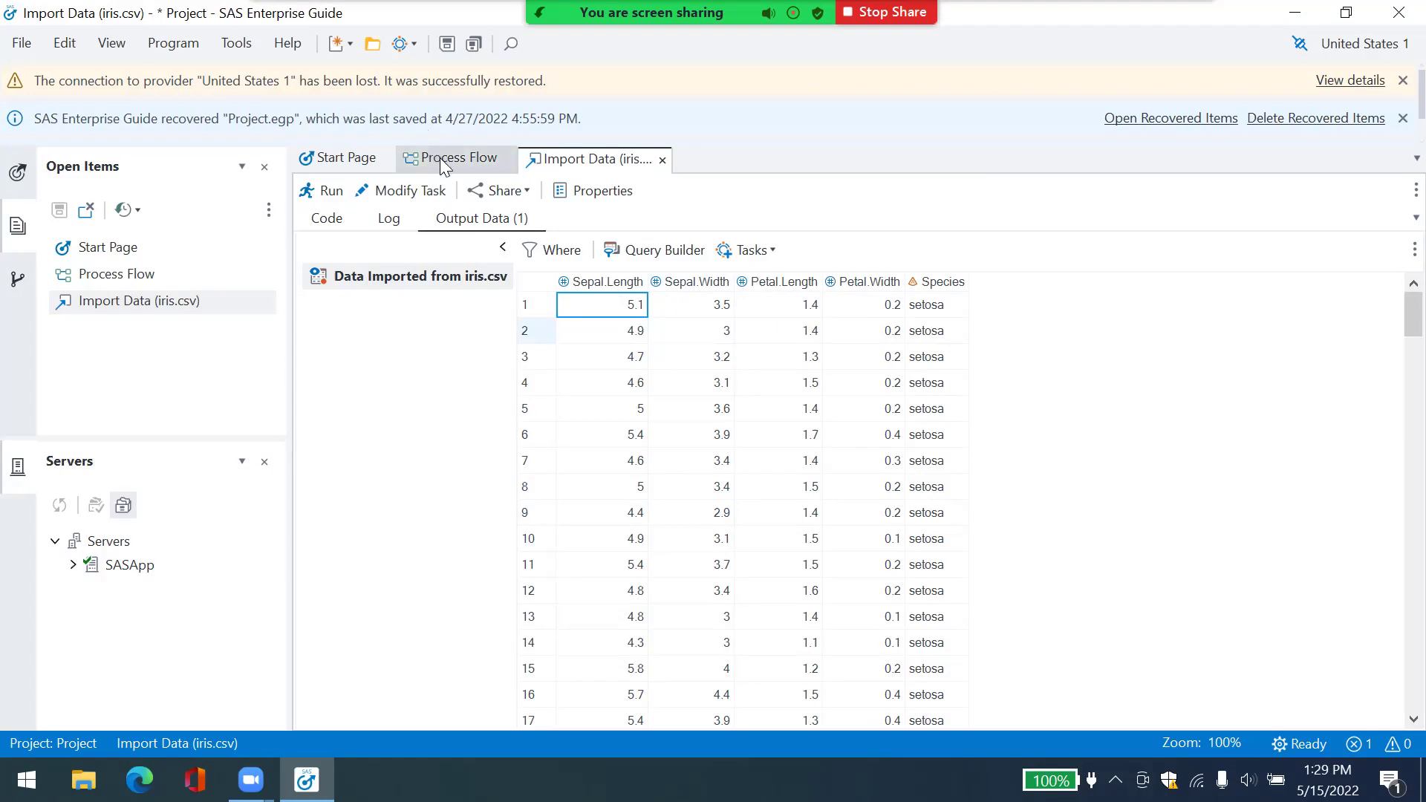
click(411, 46)
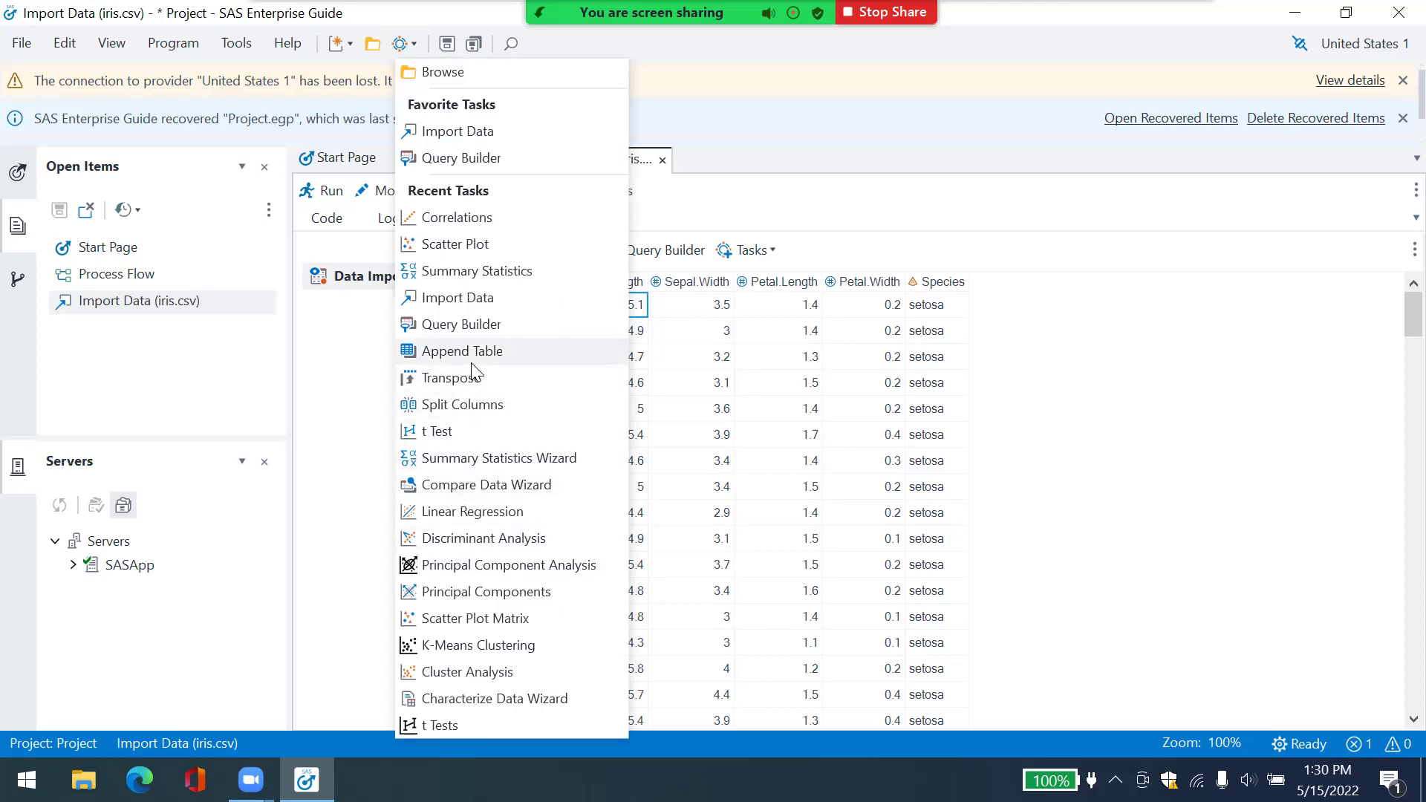
click(466, 251)
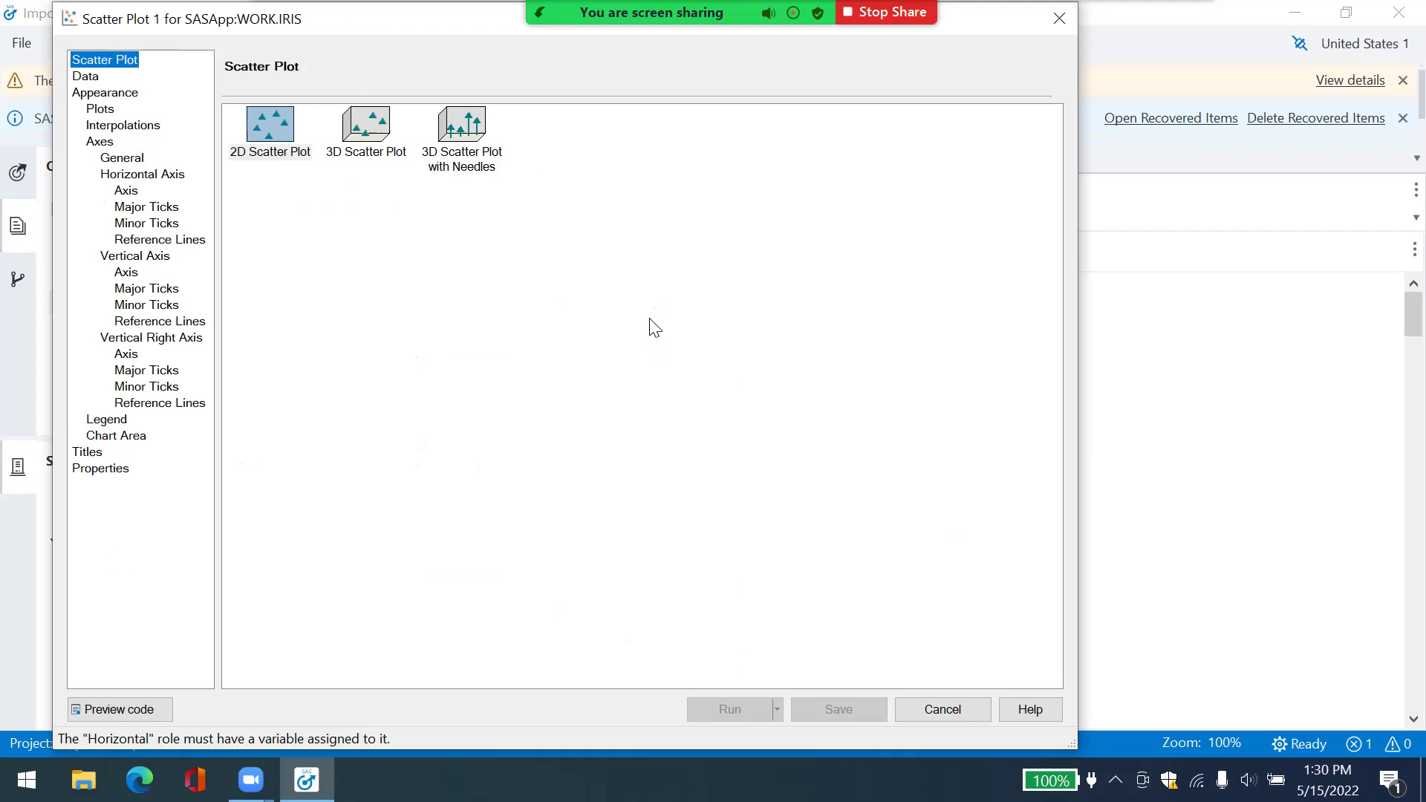
double_click(256, 128)
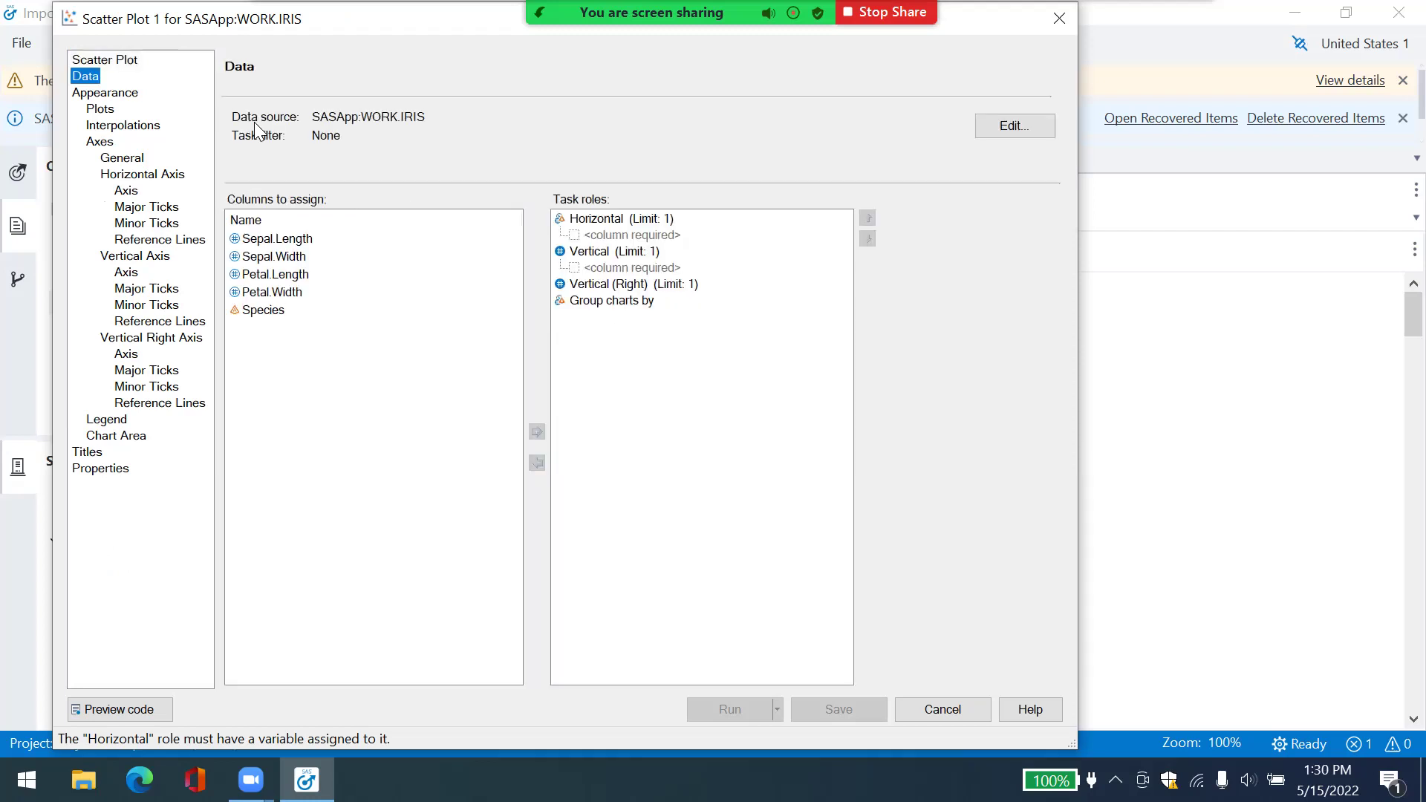
- Assign Sepal.Length to the Horizontal role, Sepal.Width to the Vertical role, and Species to Group charts by
click(268, 243)
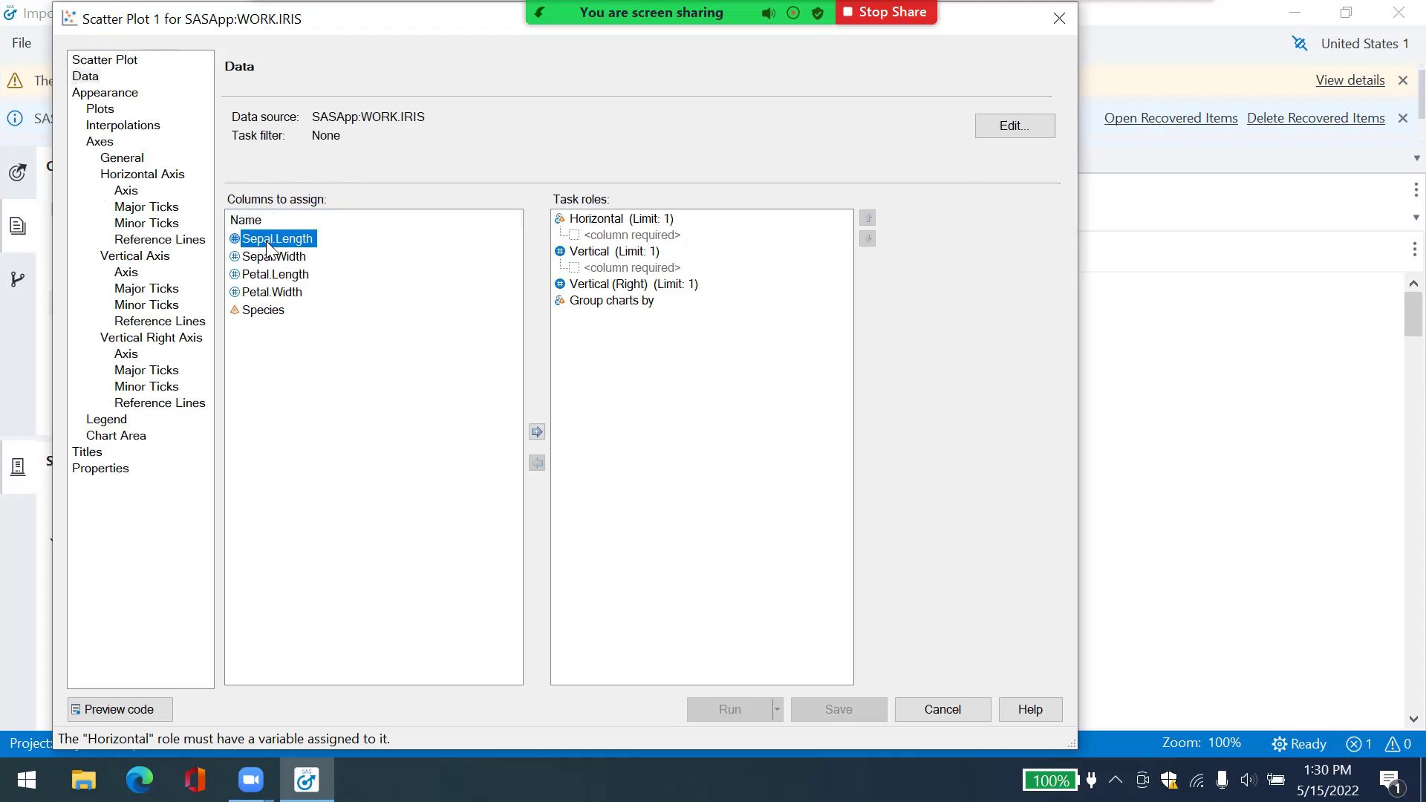
drag(268, 249, 587, 223)
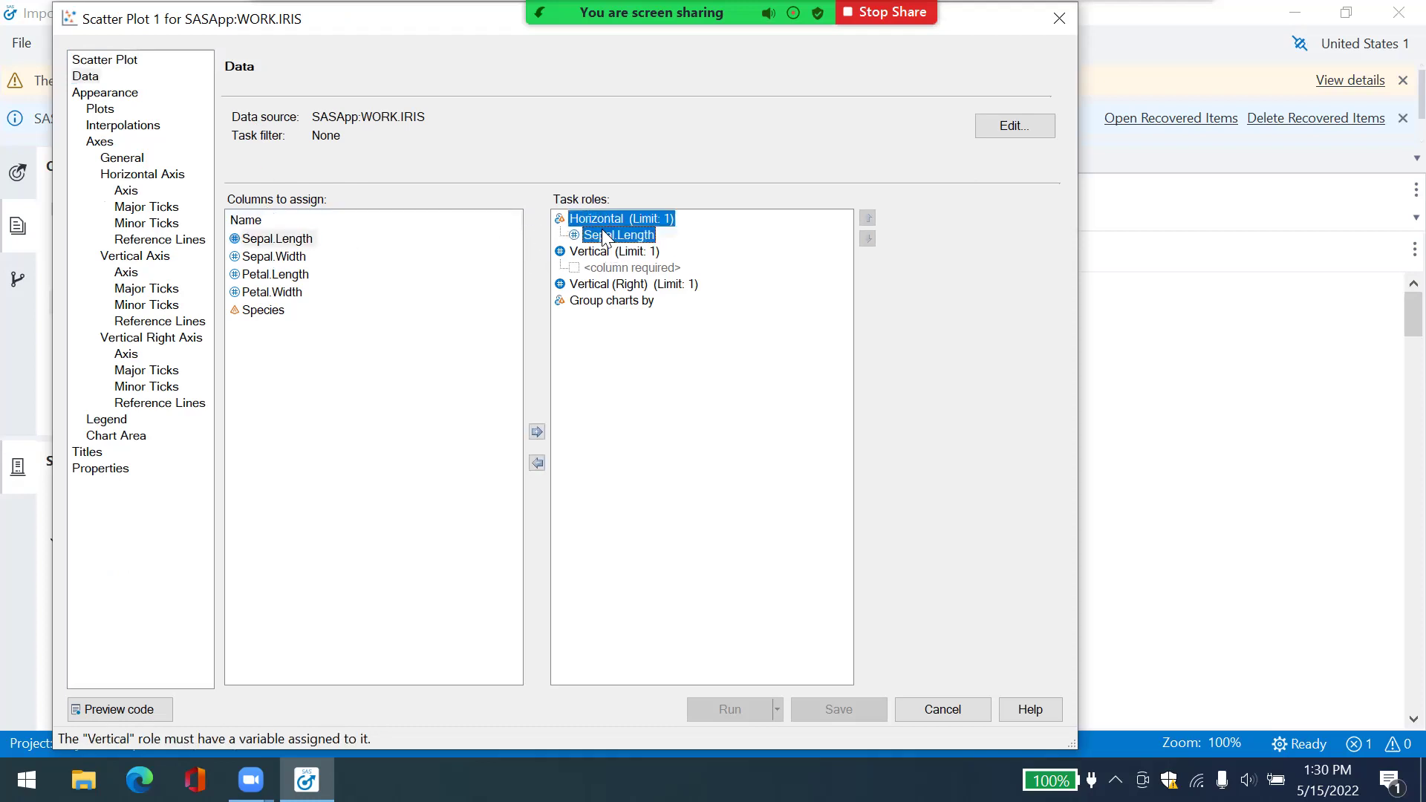
drag(299, 255, 610, 269)
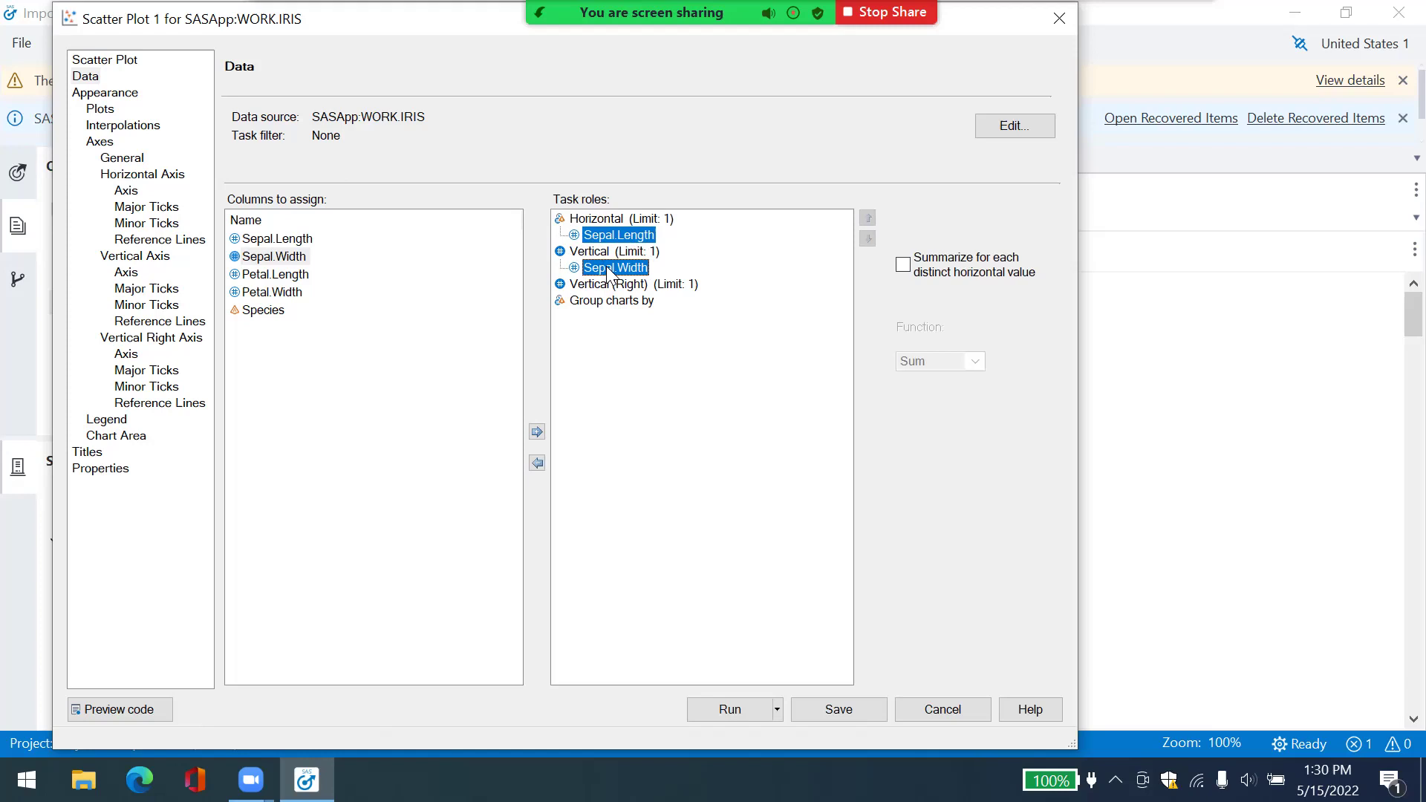
click(272, 311)
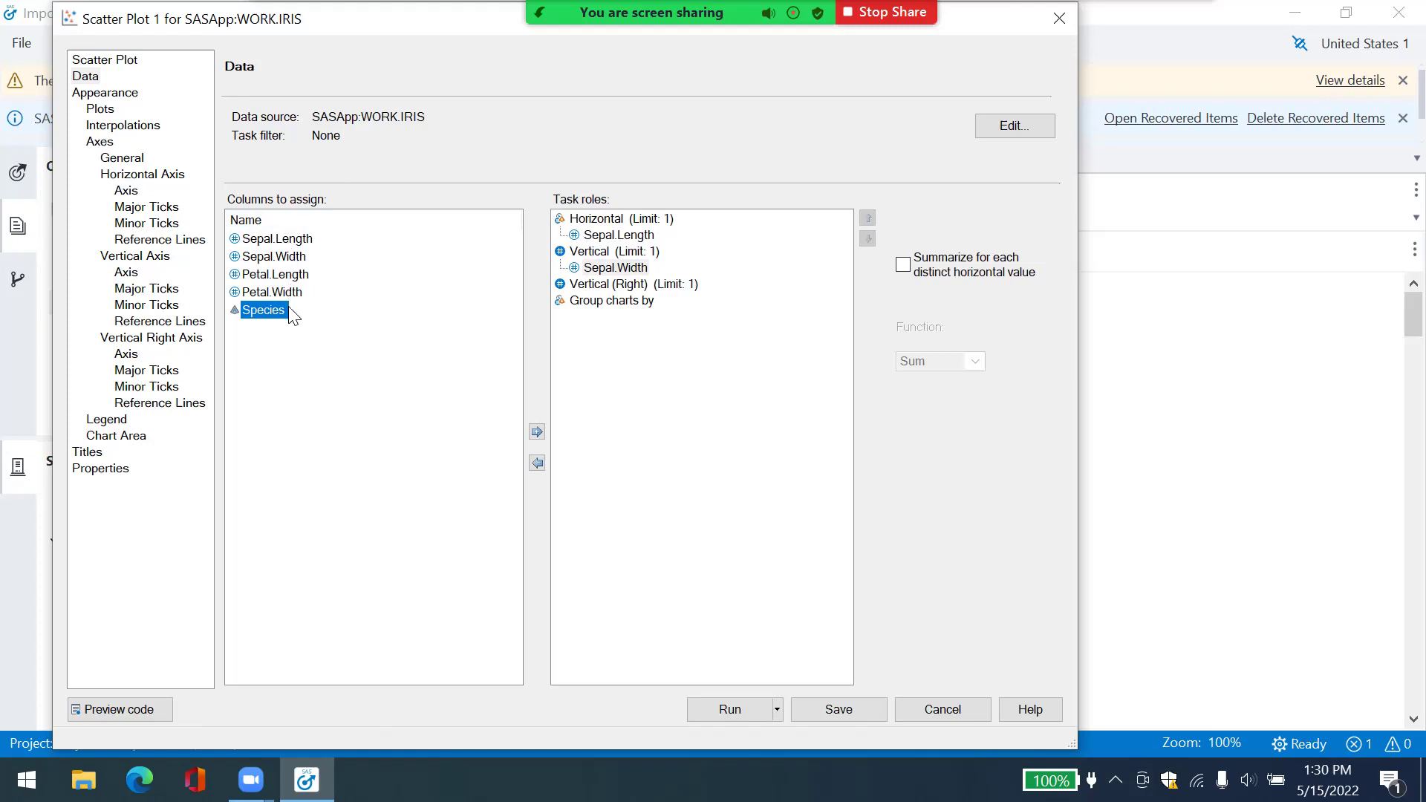
drag(263, 307, 604, 306)
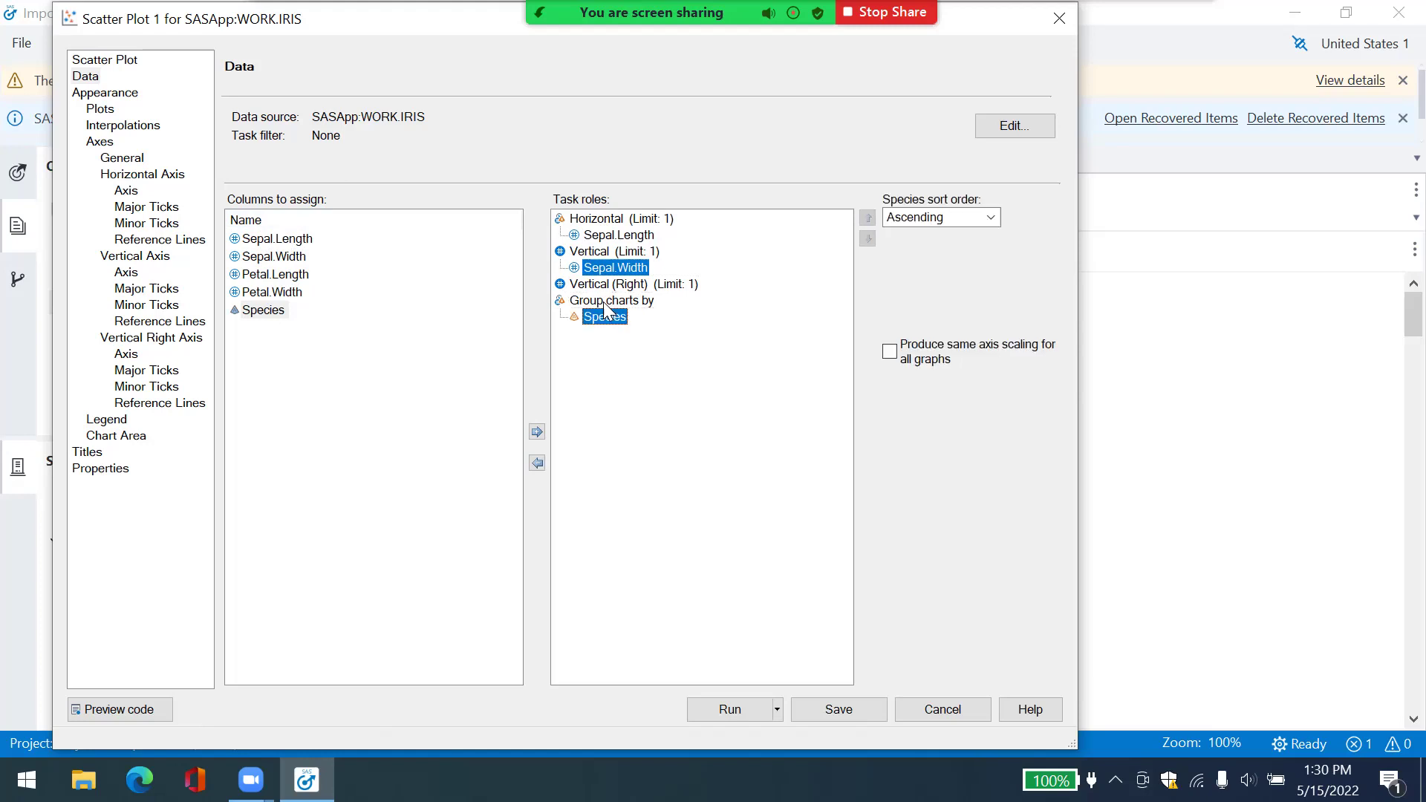
- Check the plot, axes and data settings of the scatter plot task and run it
click(103, 93)
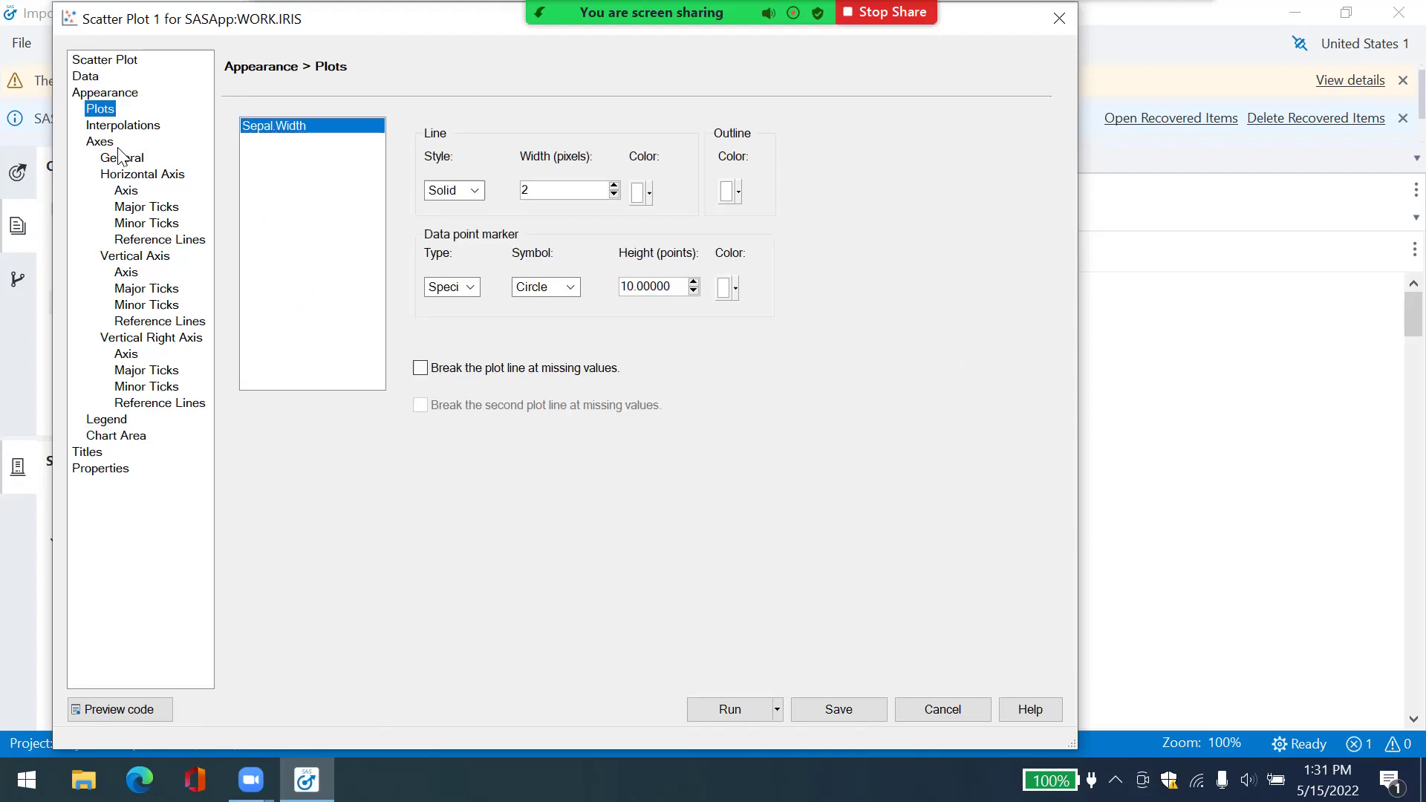
click(118, 124)
click(112, 156)
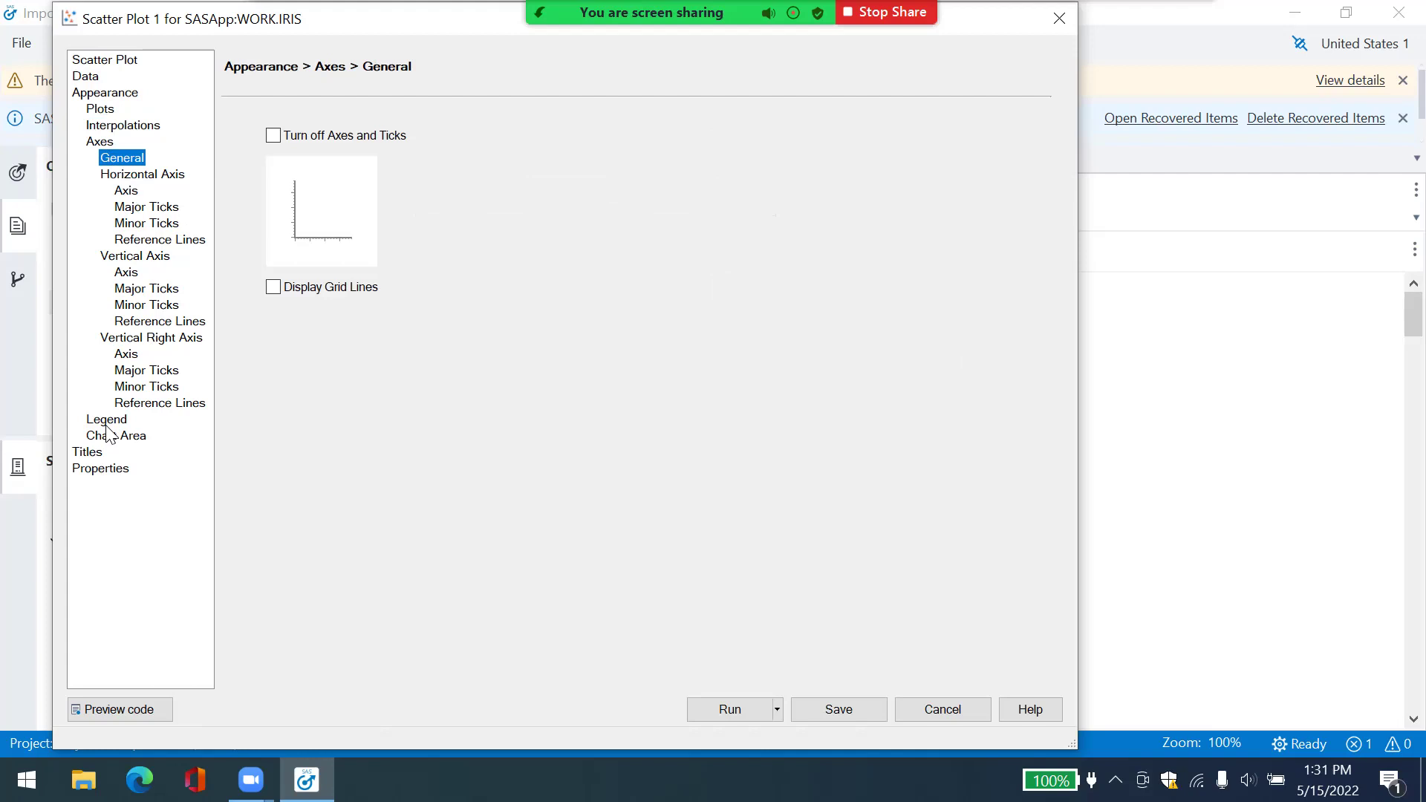
click(93, 59)
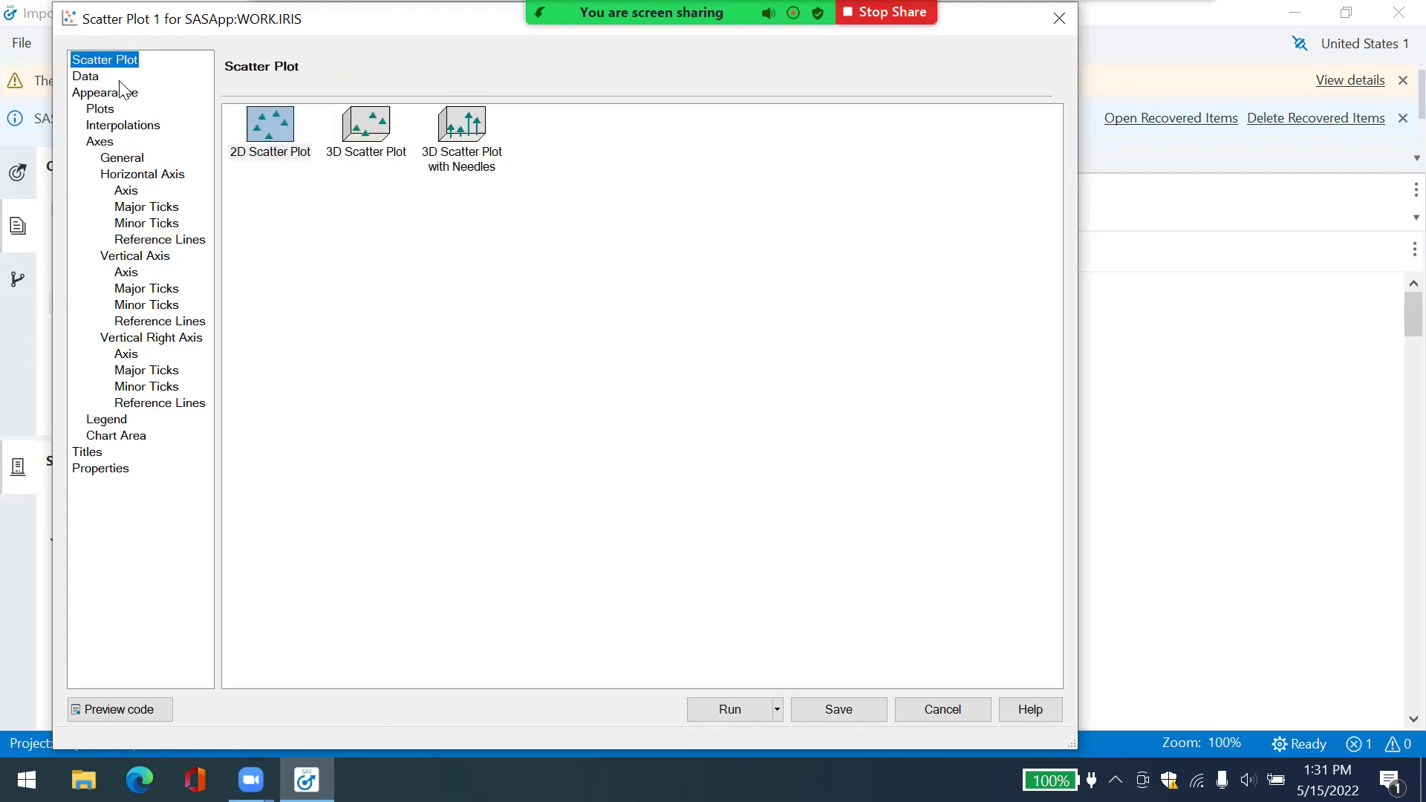
click(90, 79)
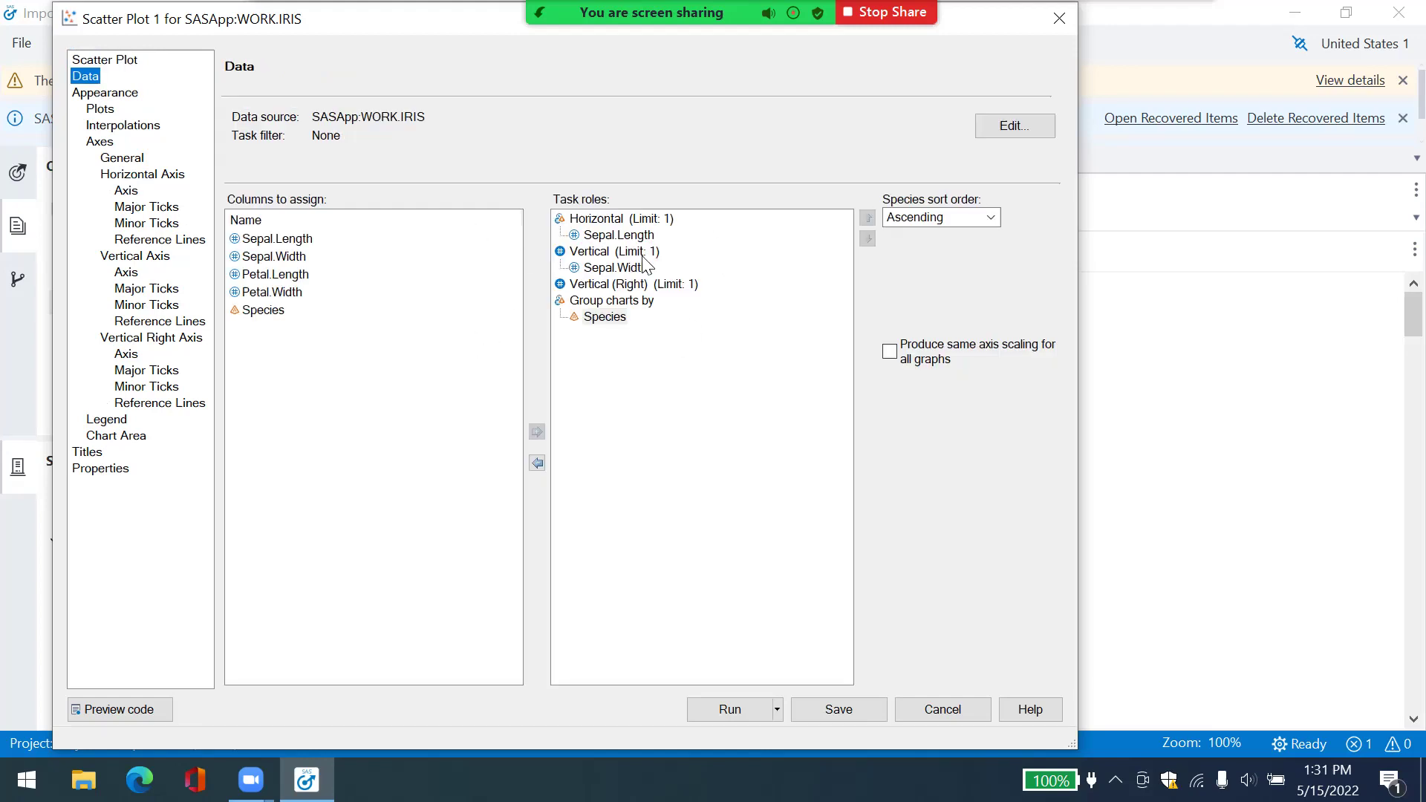
click(735, 714)
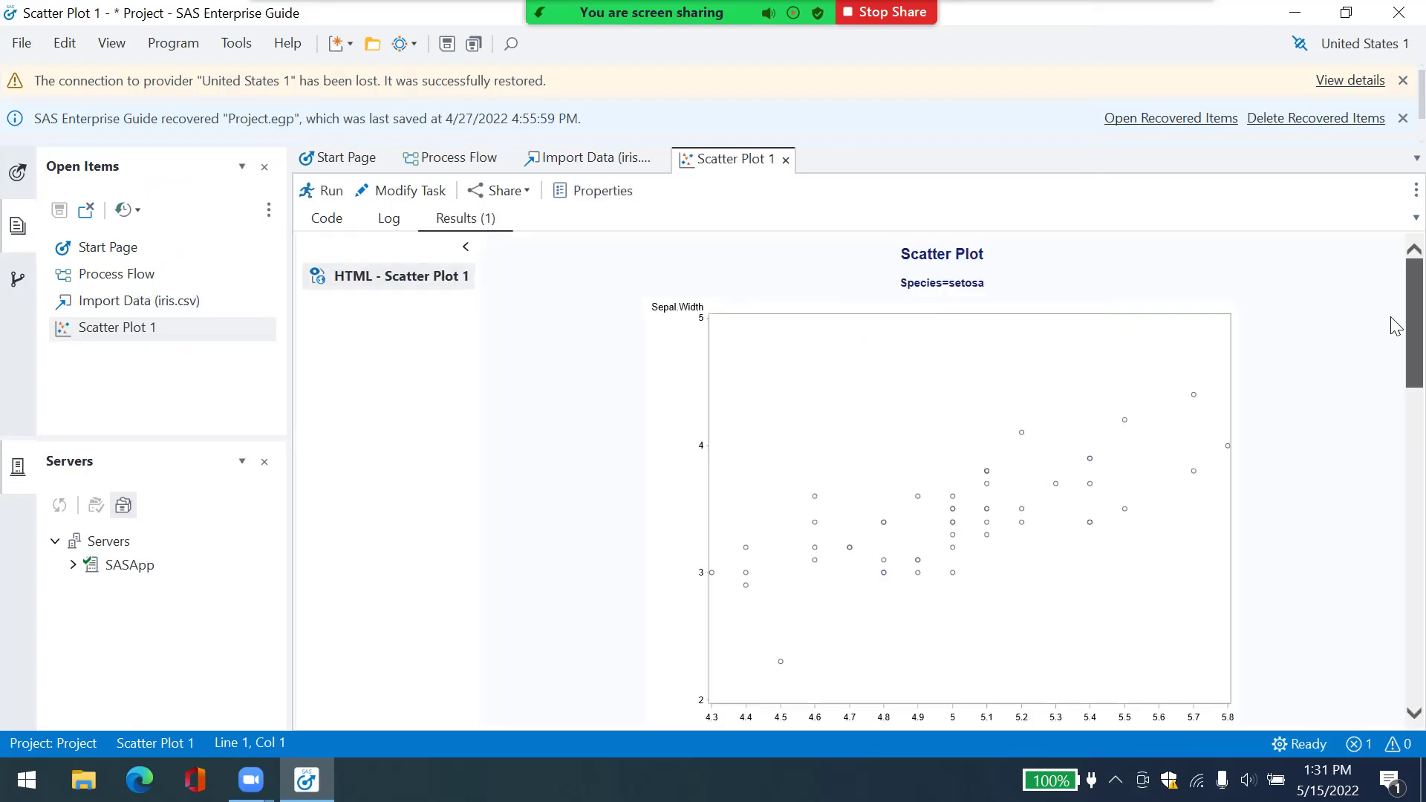
- Examine the sepal length versus sepal width scatter plots for the setosa, versicolor and virginica species
scroll(1396, 327, down, 1)
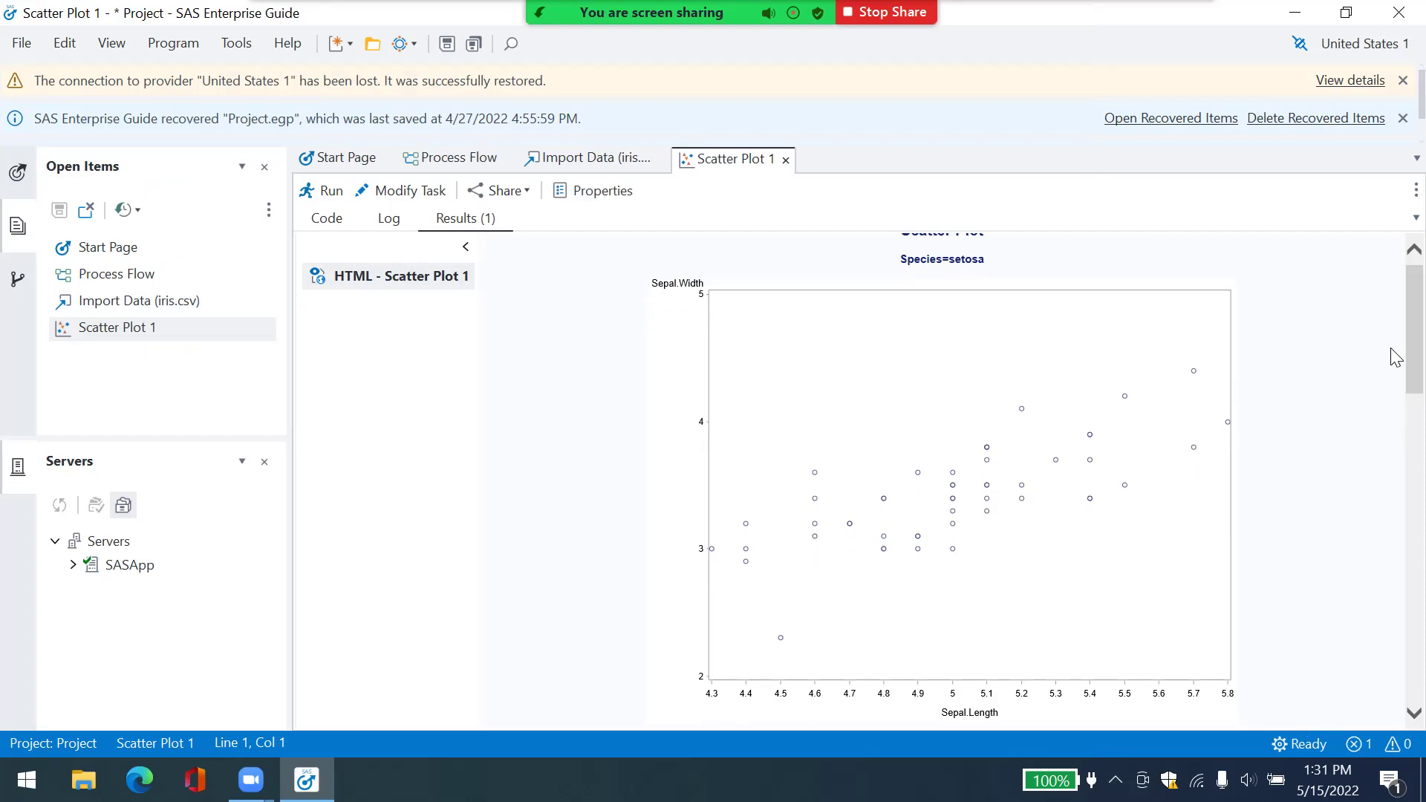
scroll(1397, 386, down, 10)
drag(1397, 504, 1392, 355)
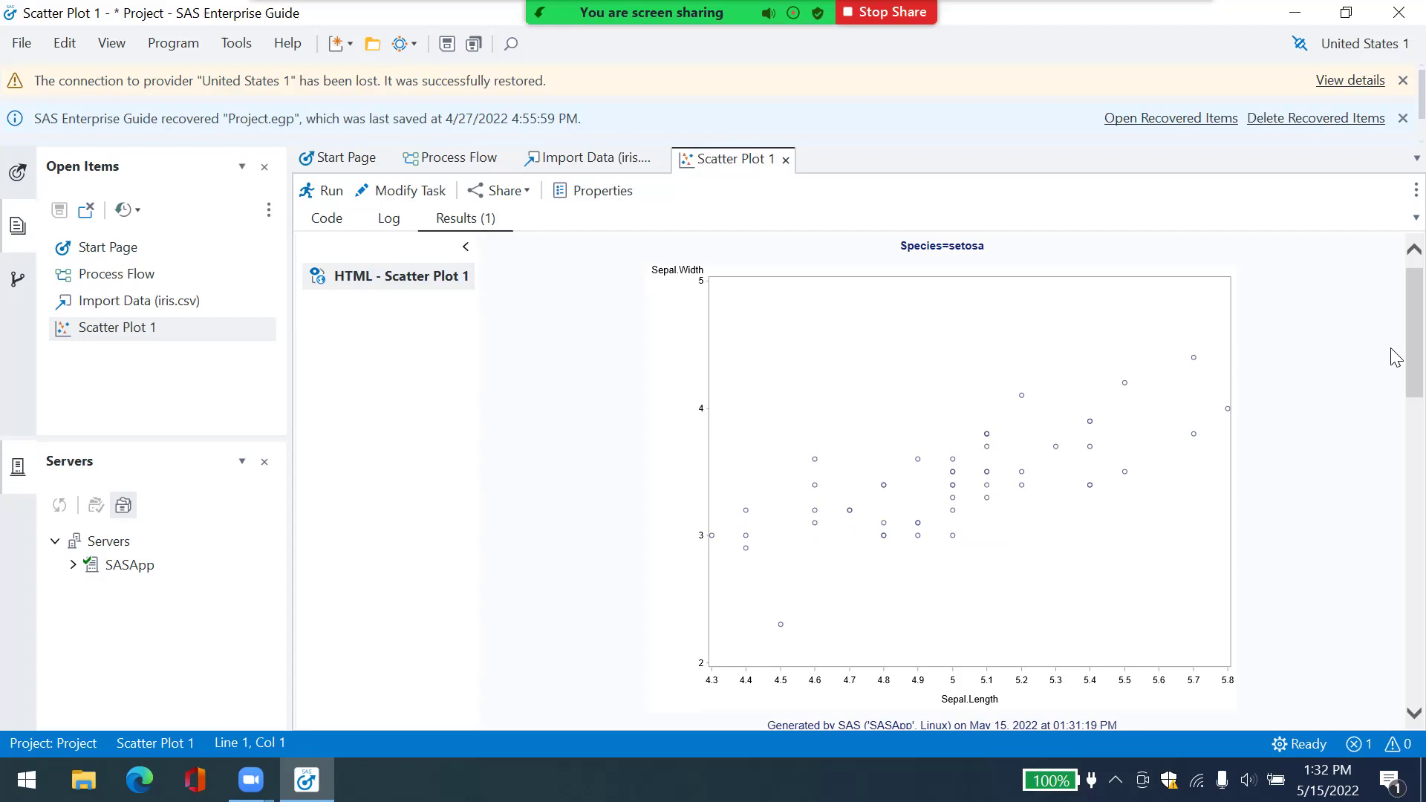
drag(1396, 358, 1395, 500)
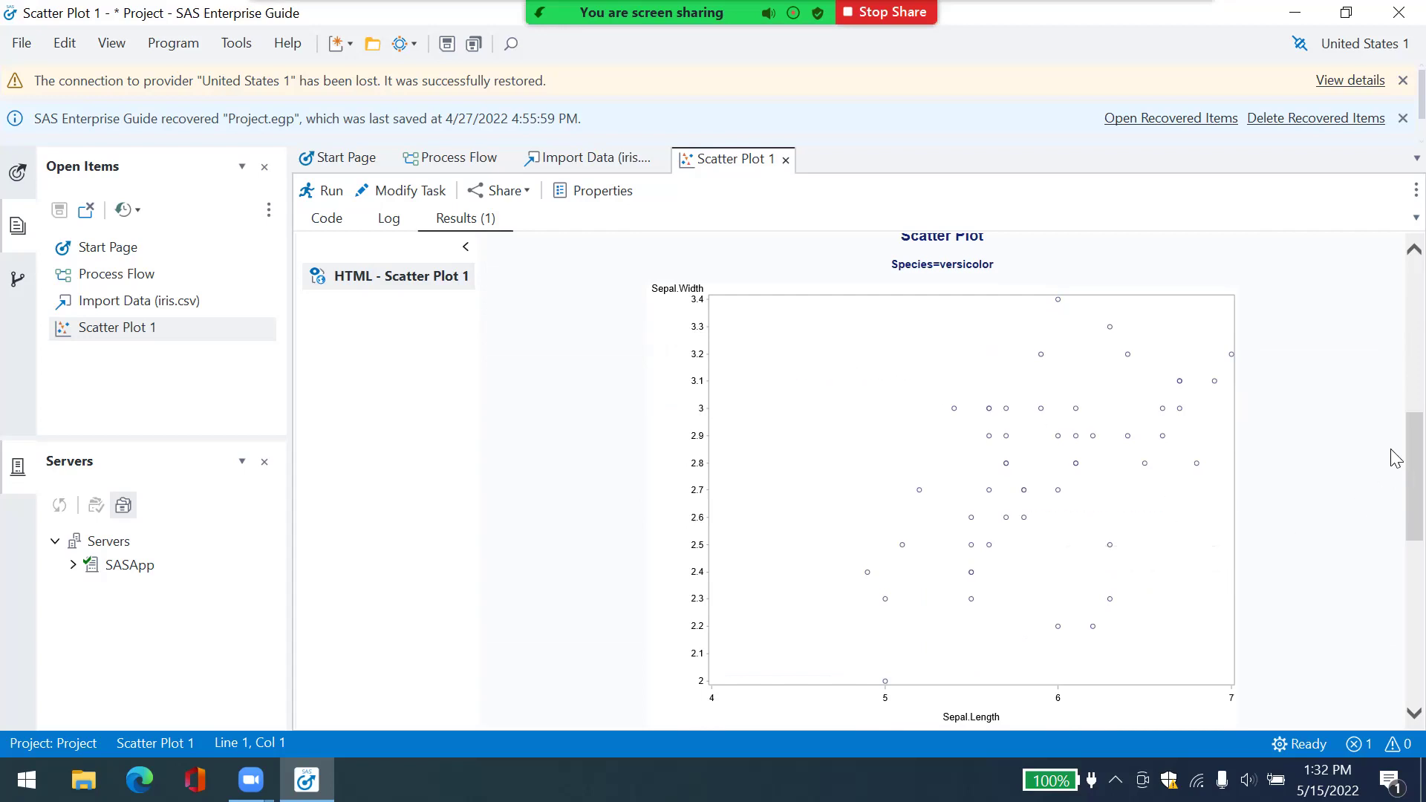
drag(1395, 458, 1337, 612)
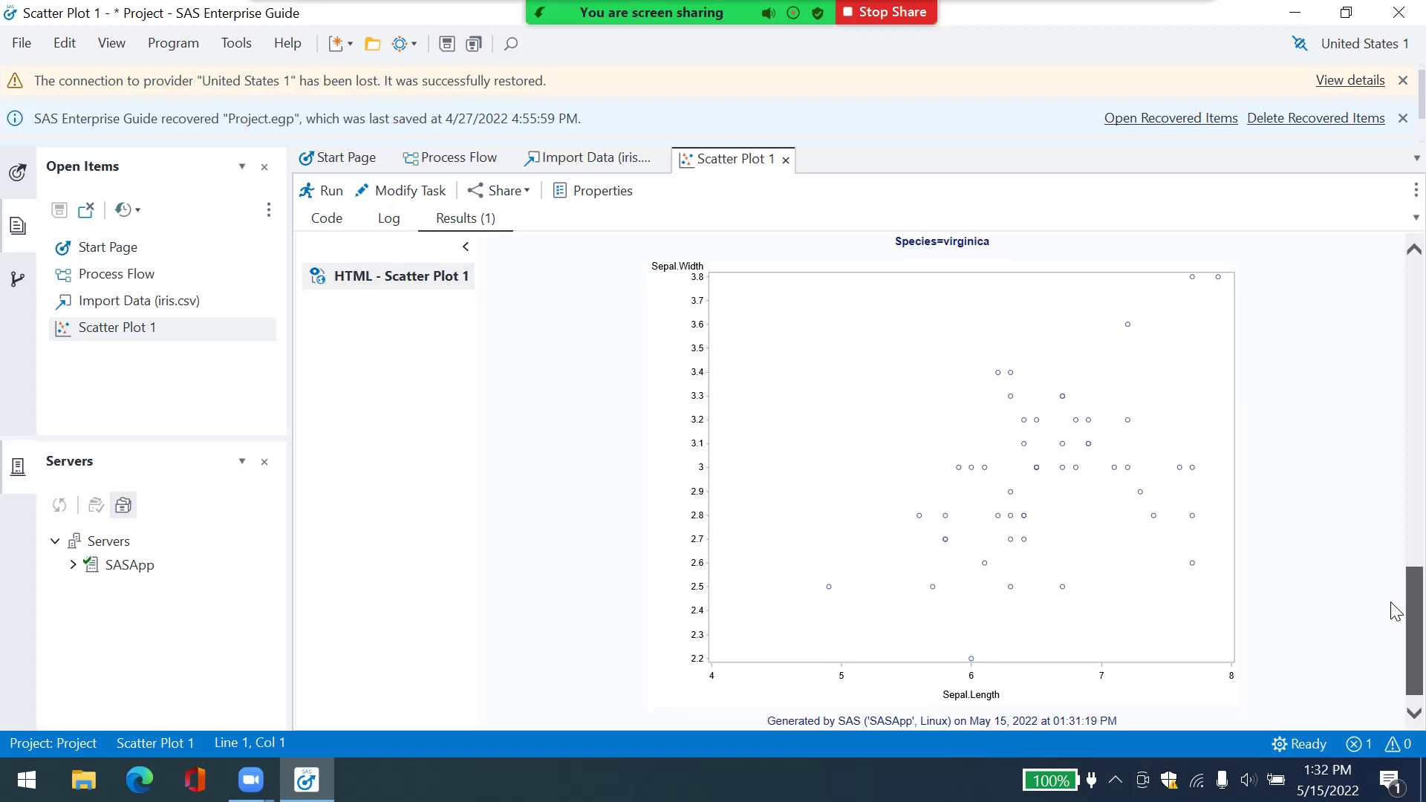
scroll(1393, 520, up, 10)
scroll(1395, 351, up, 8)
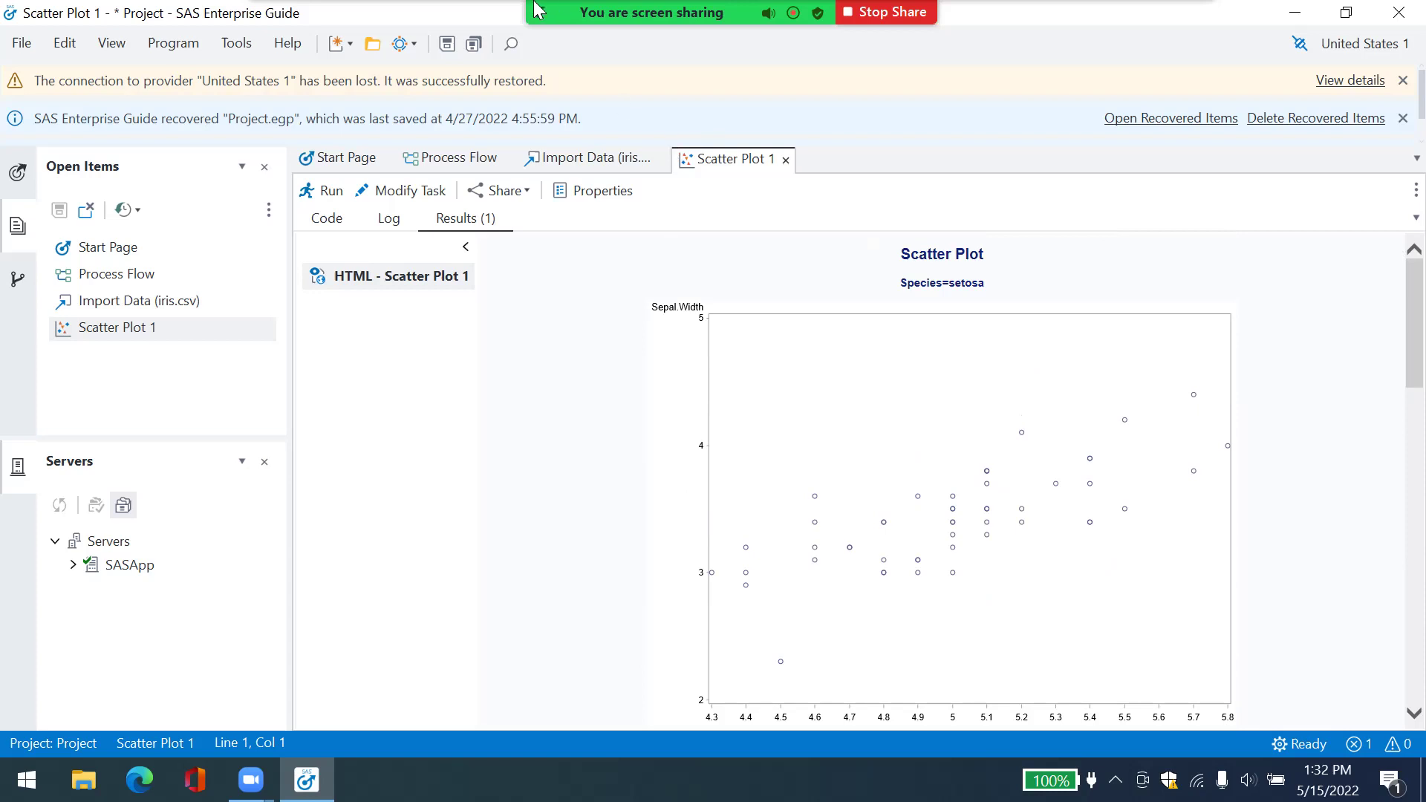
- Start a Correlations task using the IRIS table from the WORK library on the SASApp server
click(408, 45)
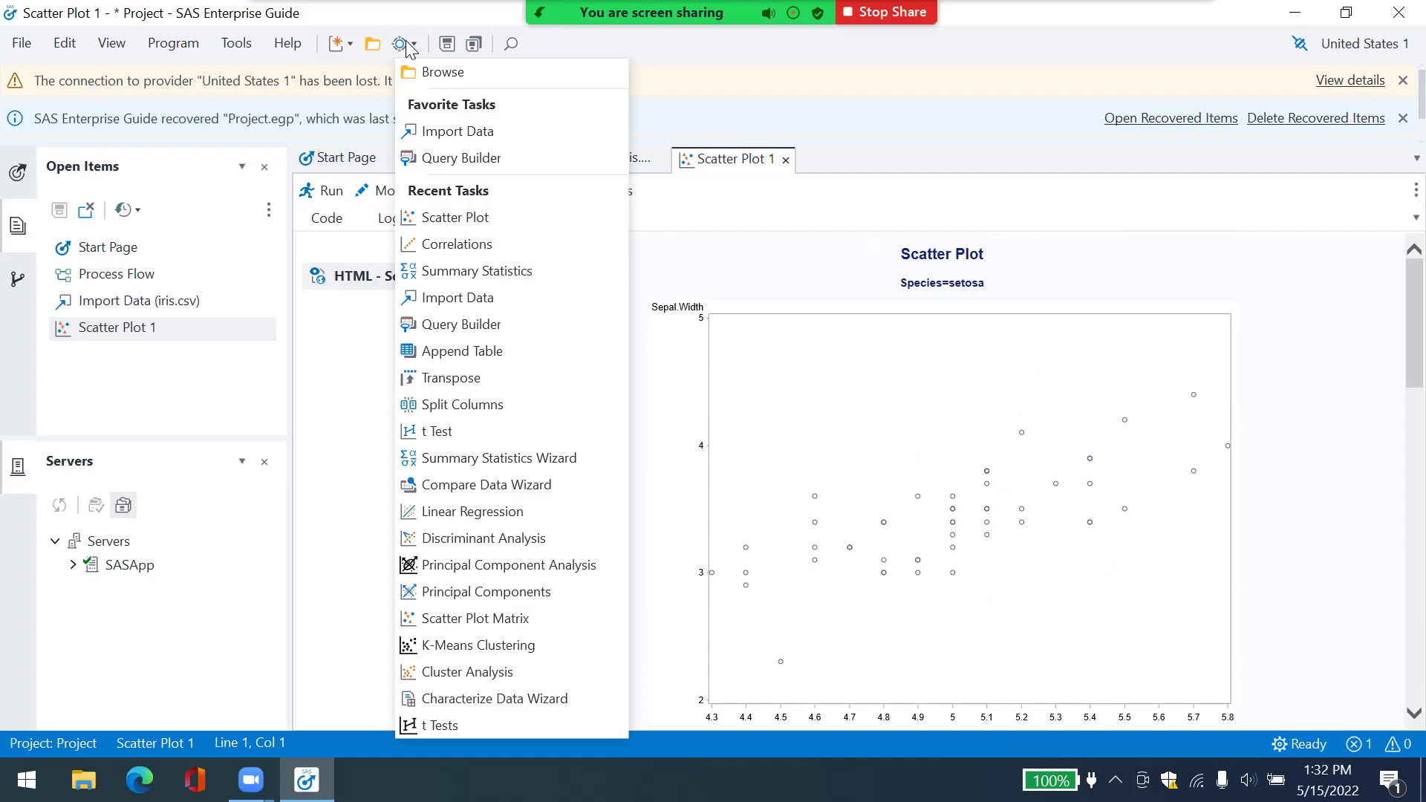
click(443, 239)
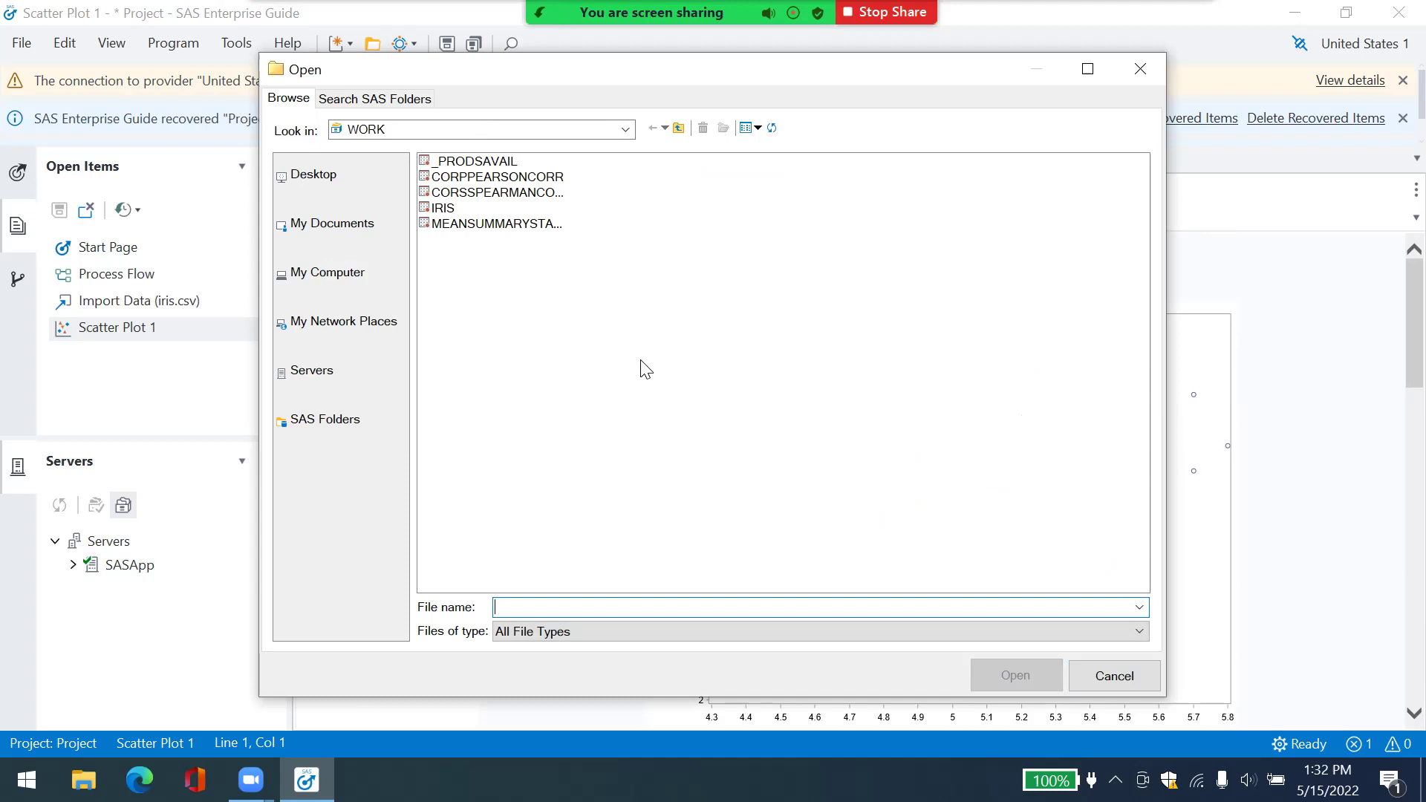
right_click(1068, 231)
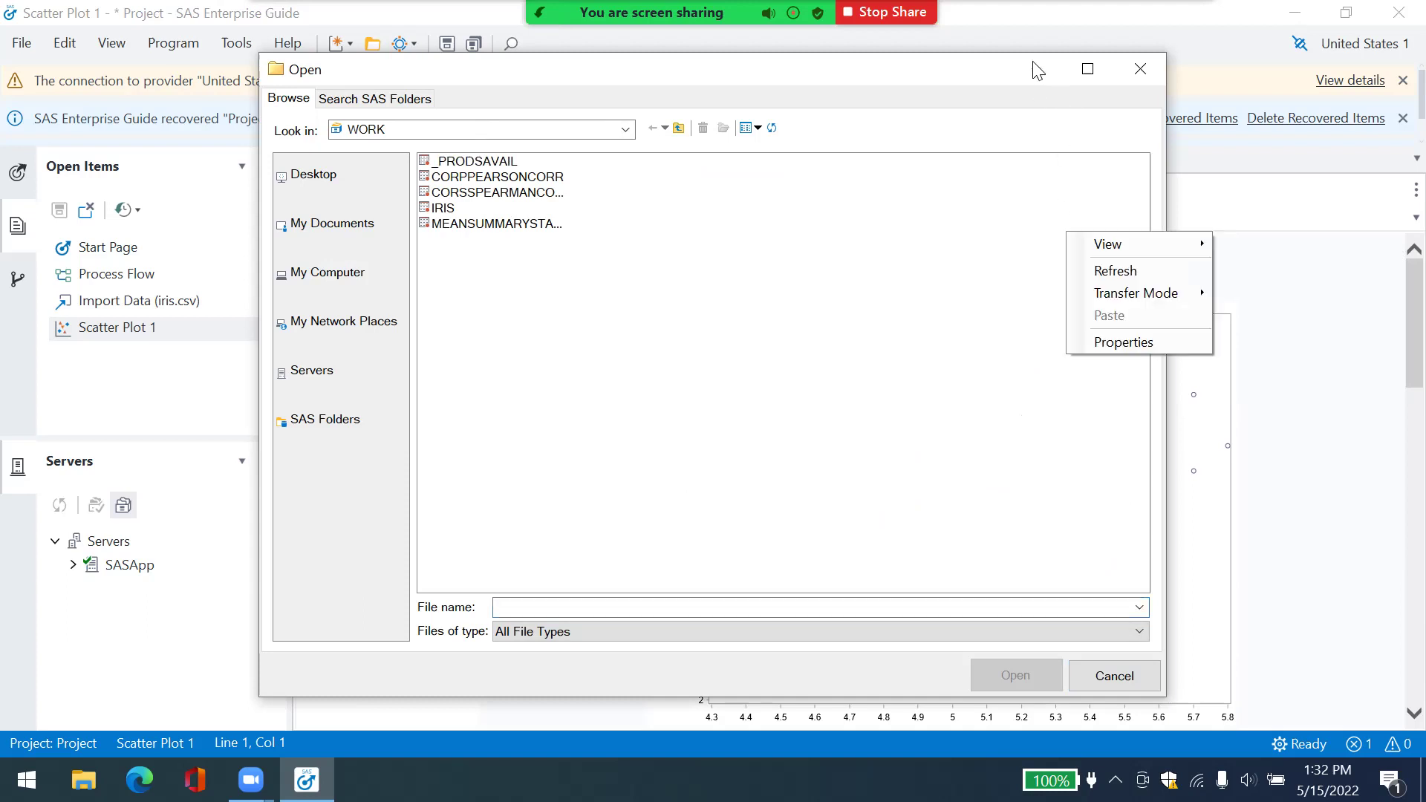
click(1037, 71)
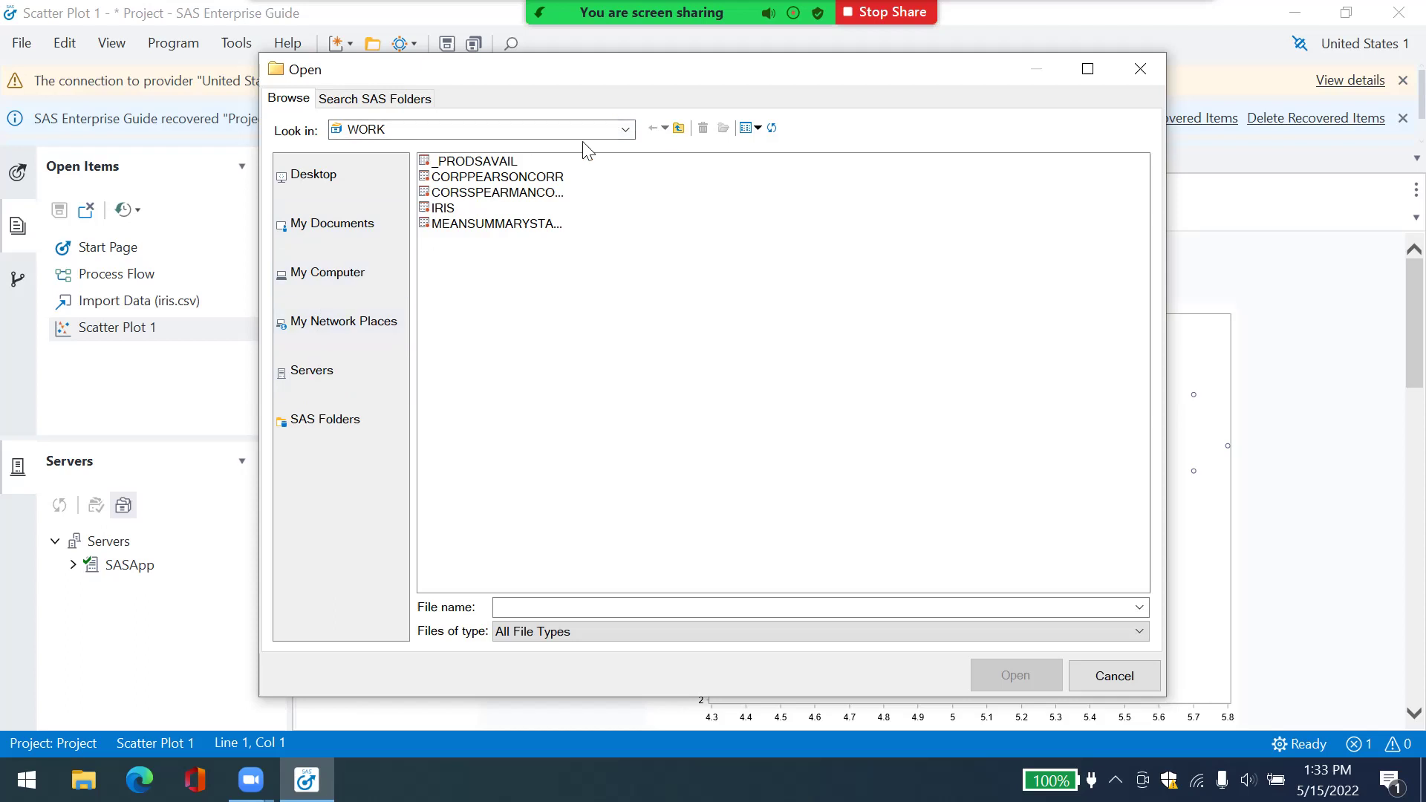
click(679, 128)
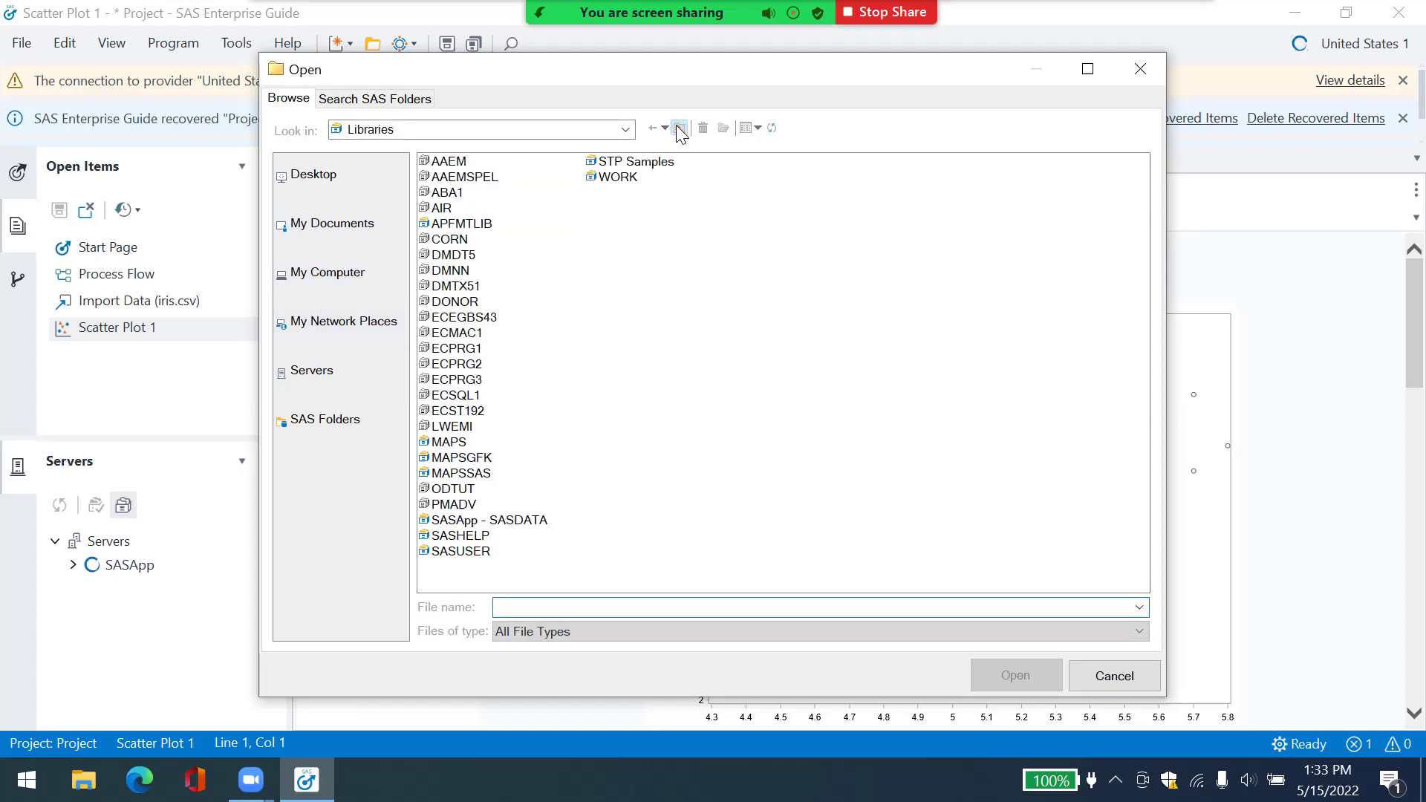
click(679, 128)
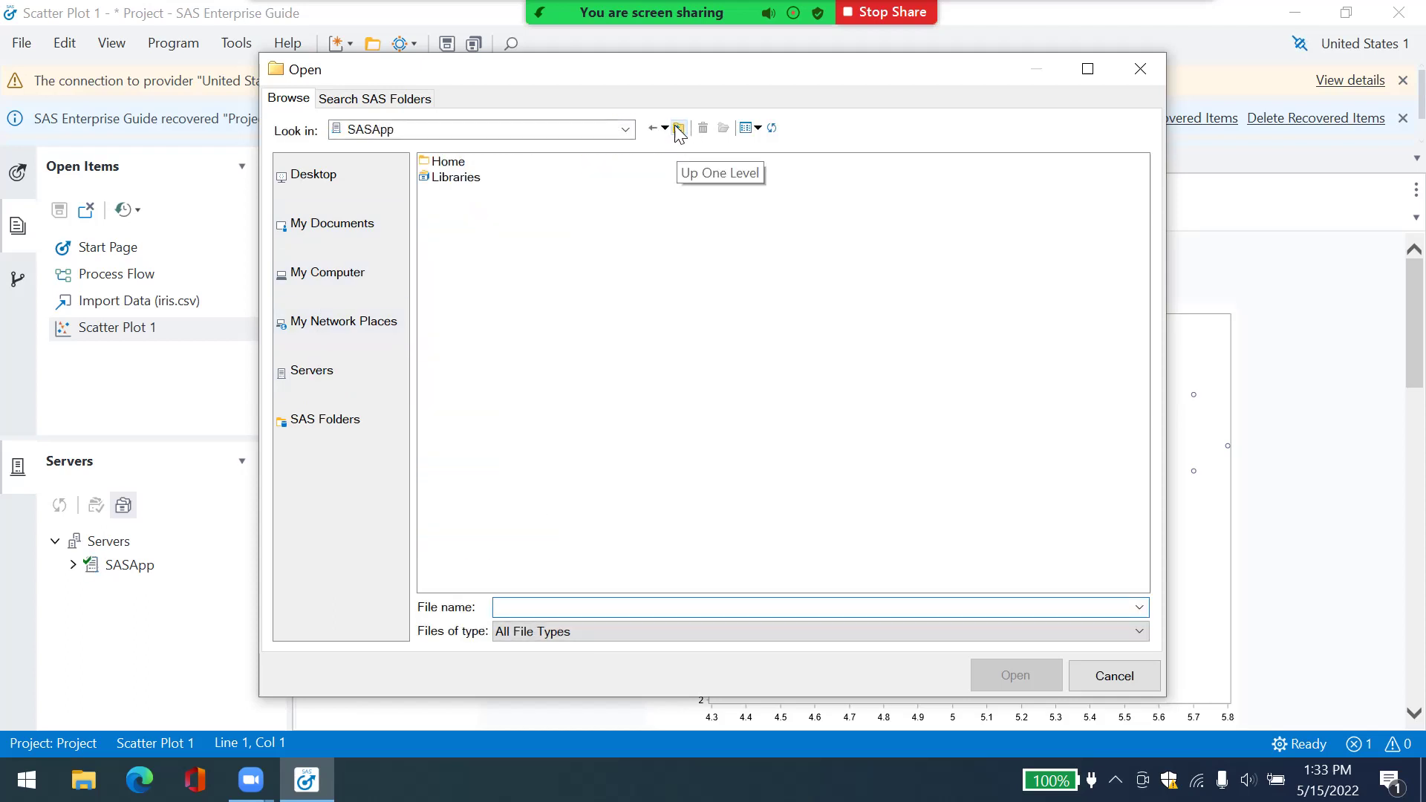
click(679, 129)
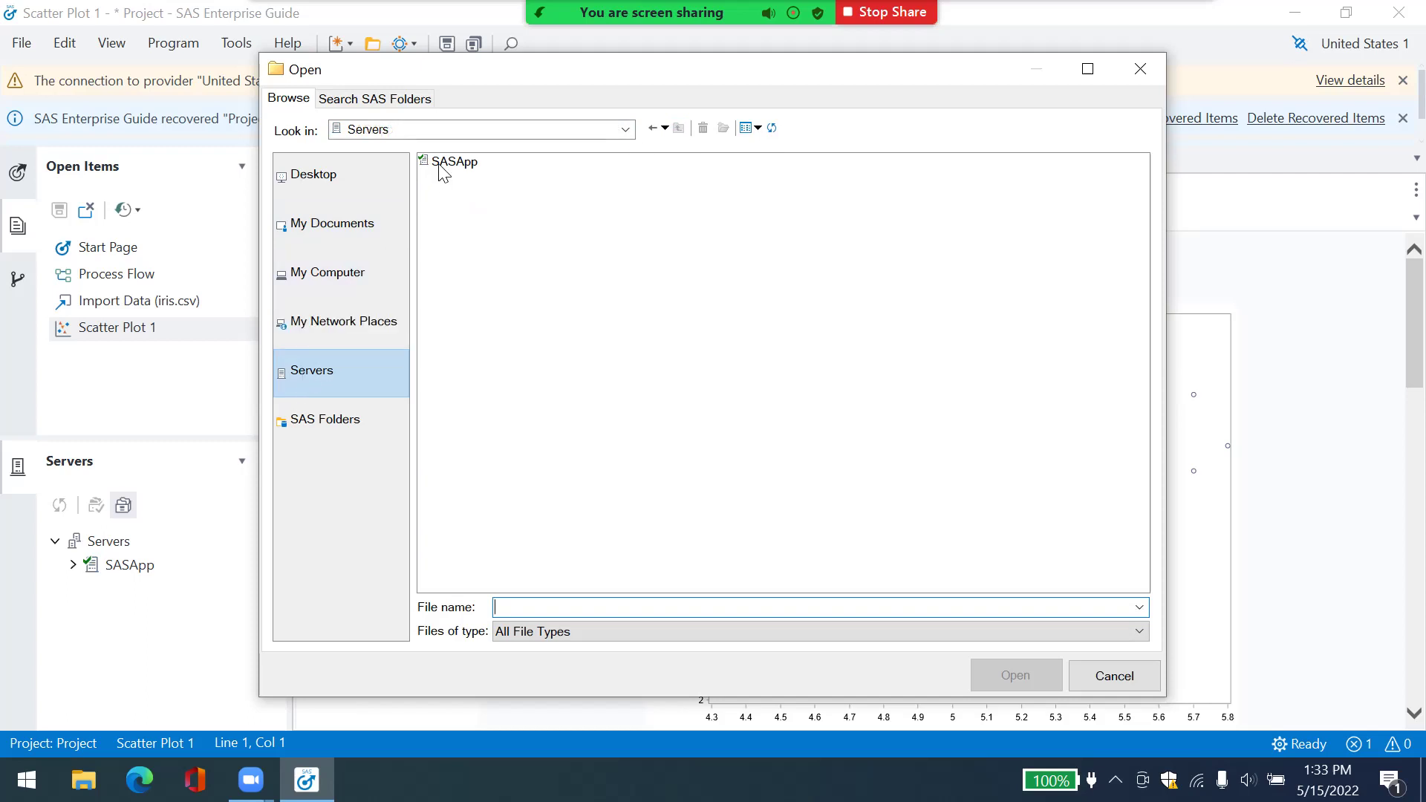
double_click(444, 164)
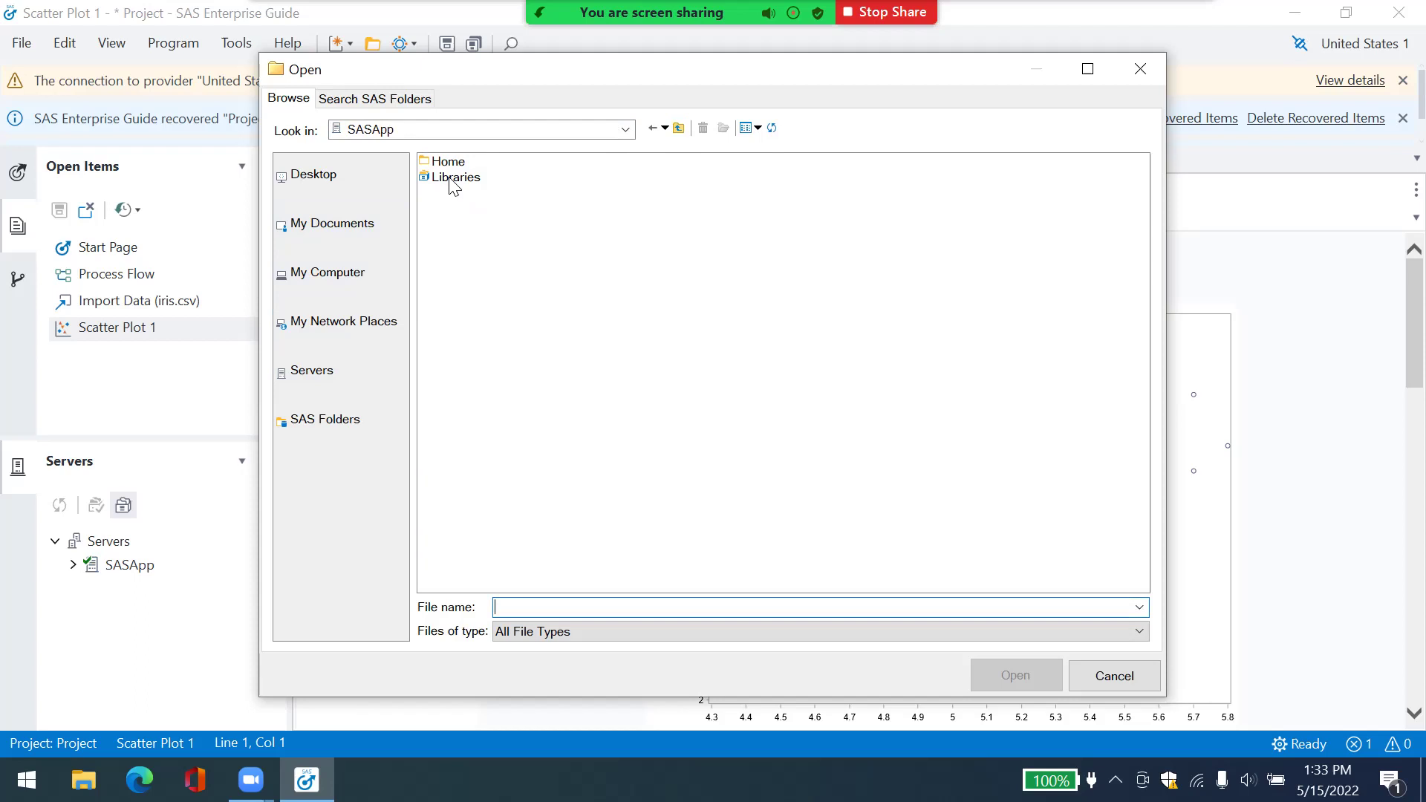
double_click(450, 179)
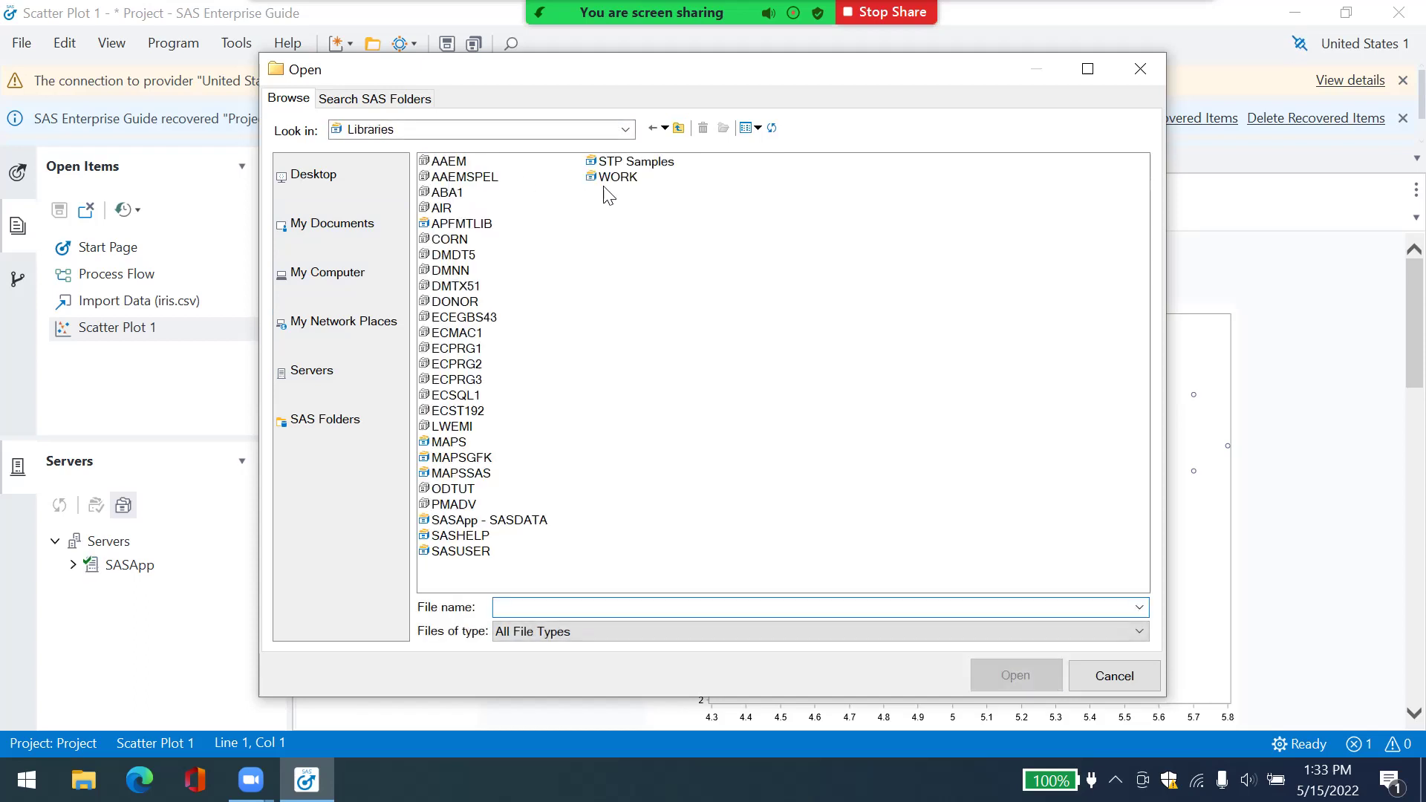
double_click(617, 178)
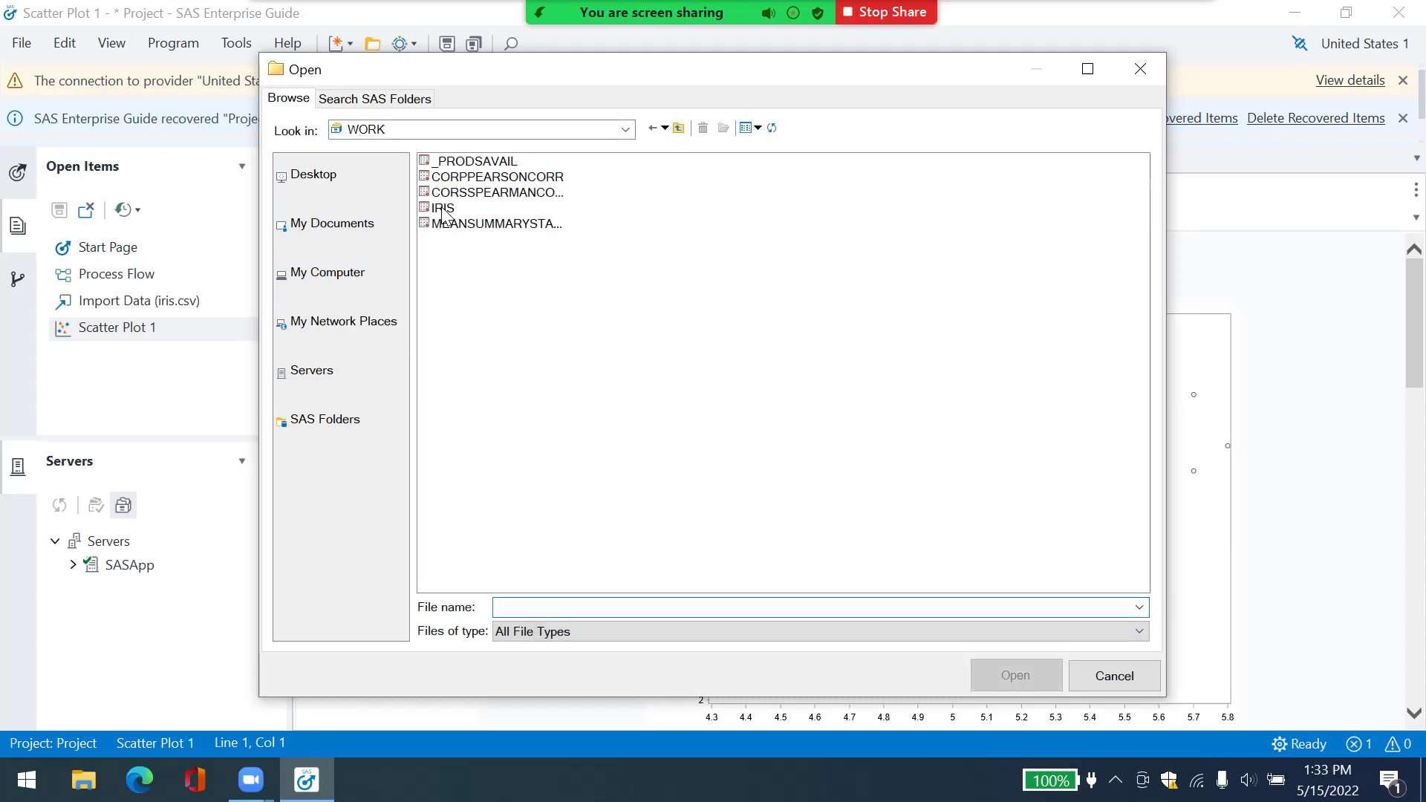
double_click(443, 210)
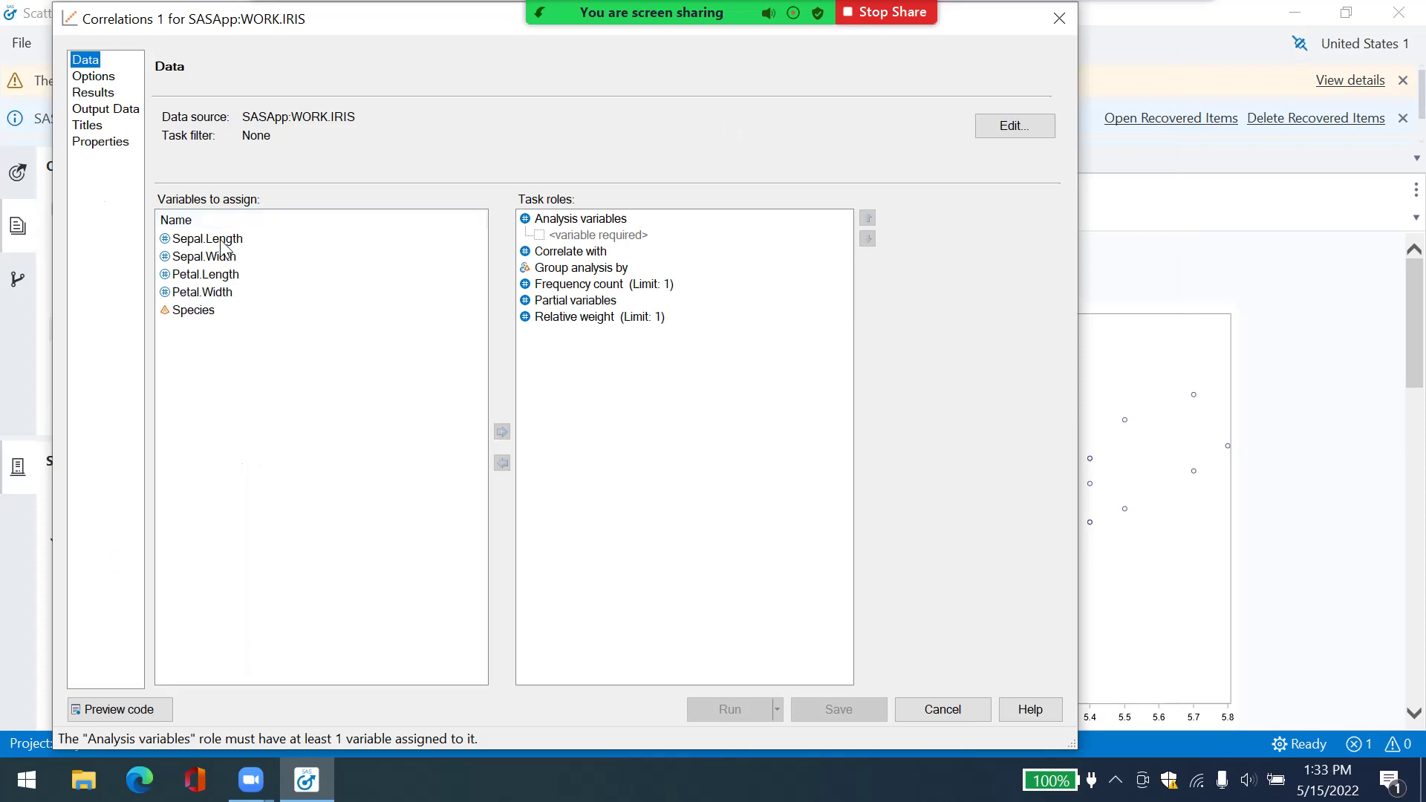
- Assign Sepal.Length and Sepal.Width as analysis variables and Species as the Group analysis by variable
click(222, 242)
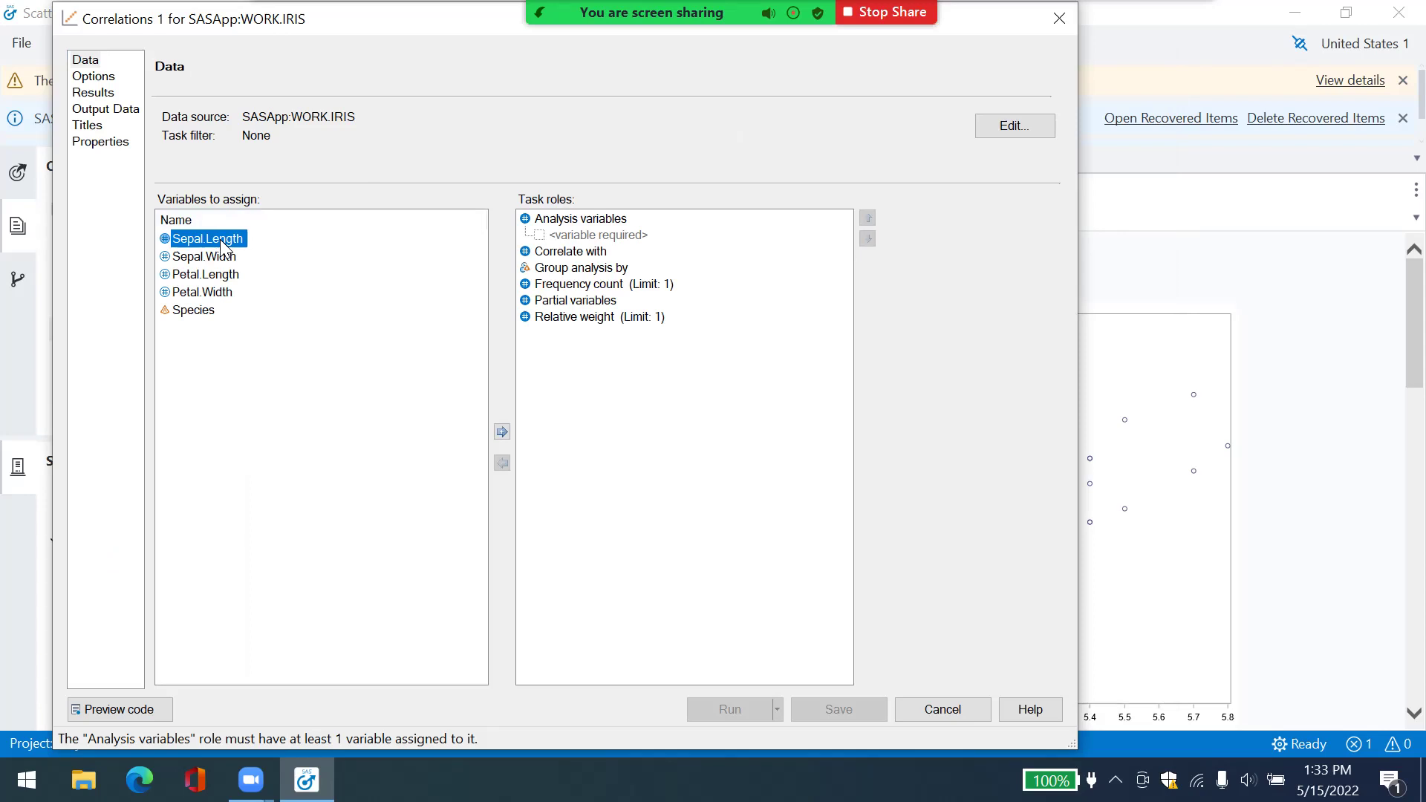
drag(222, 242, 582, 235)
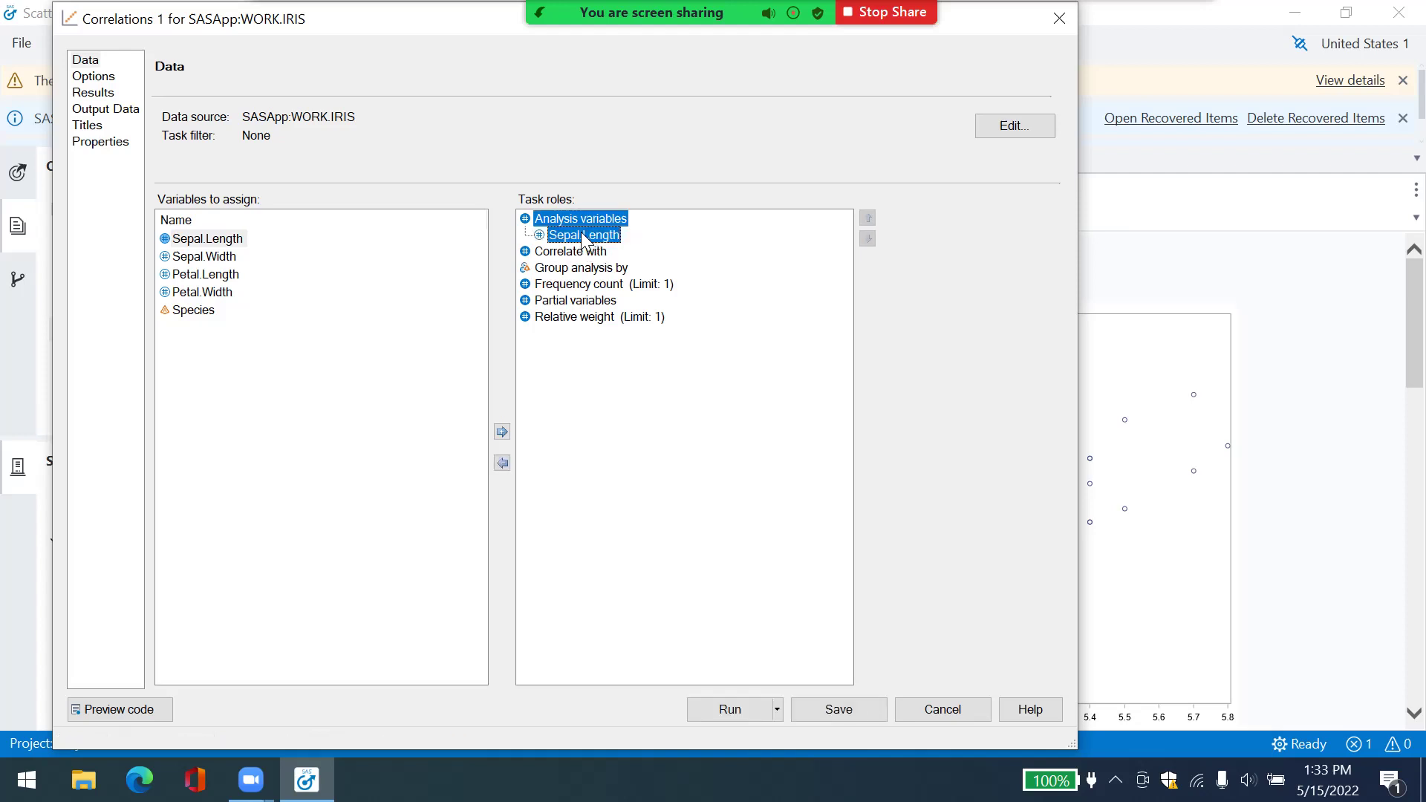
drag(205, 257, 600, 241)
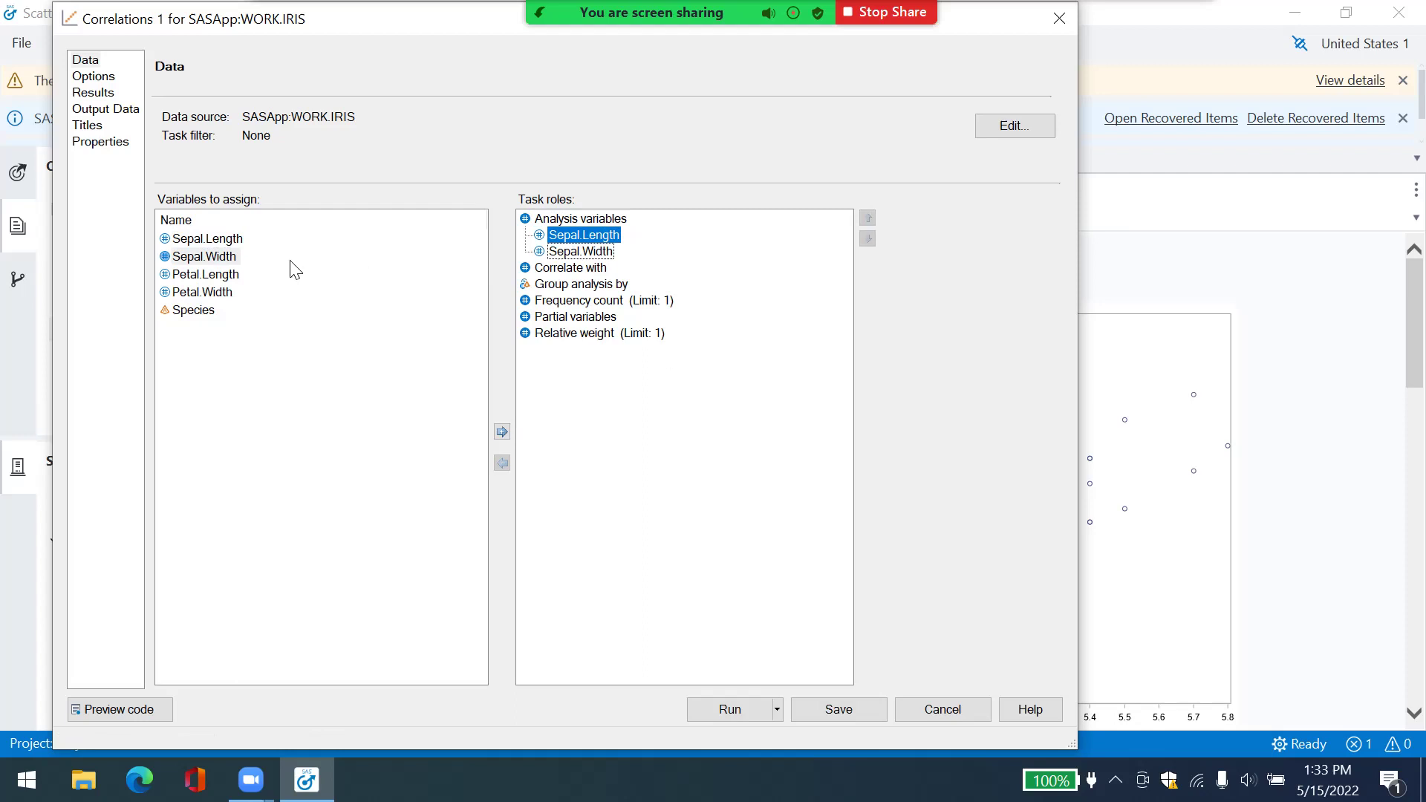
drag(195, 312, 579, 291)
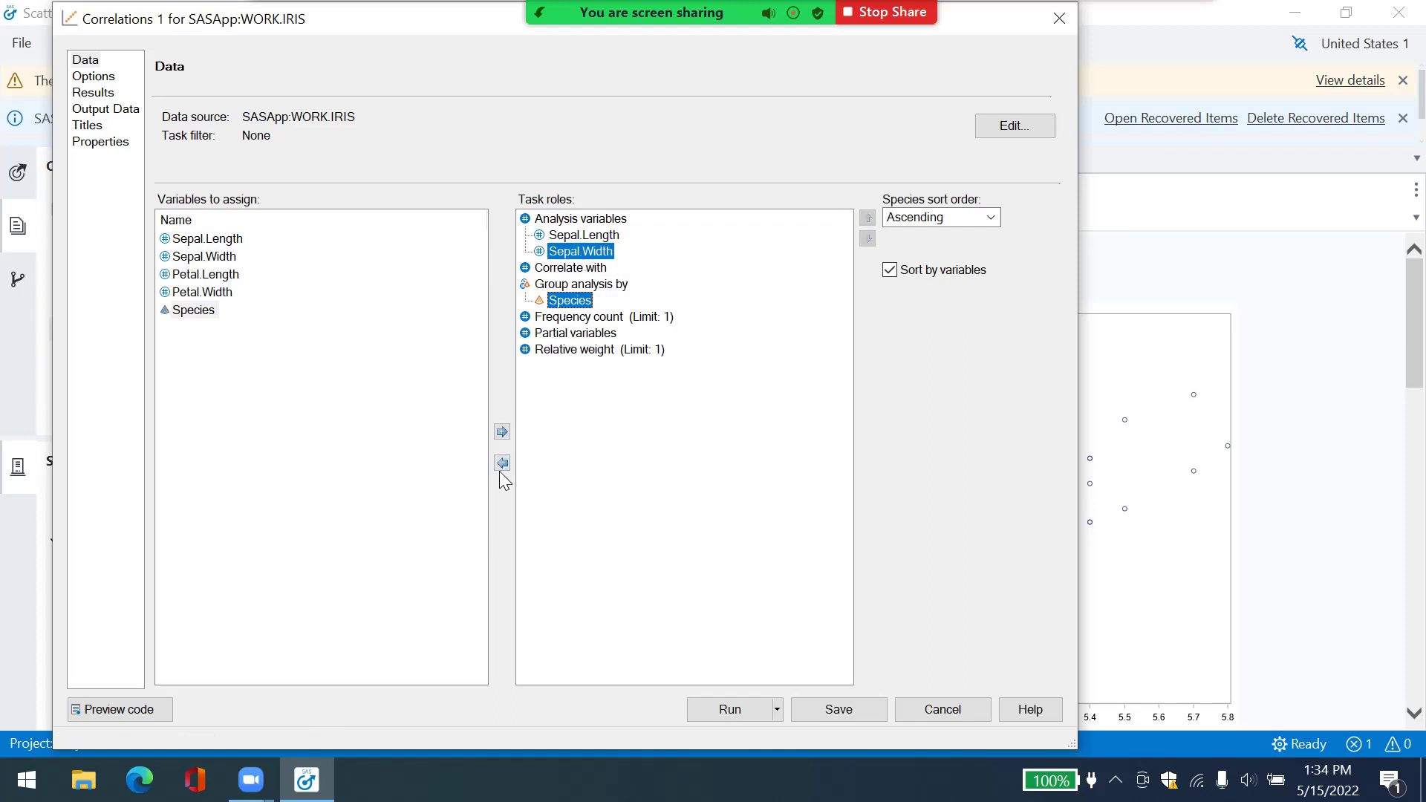
click(580, 253)
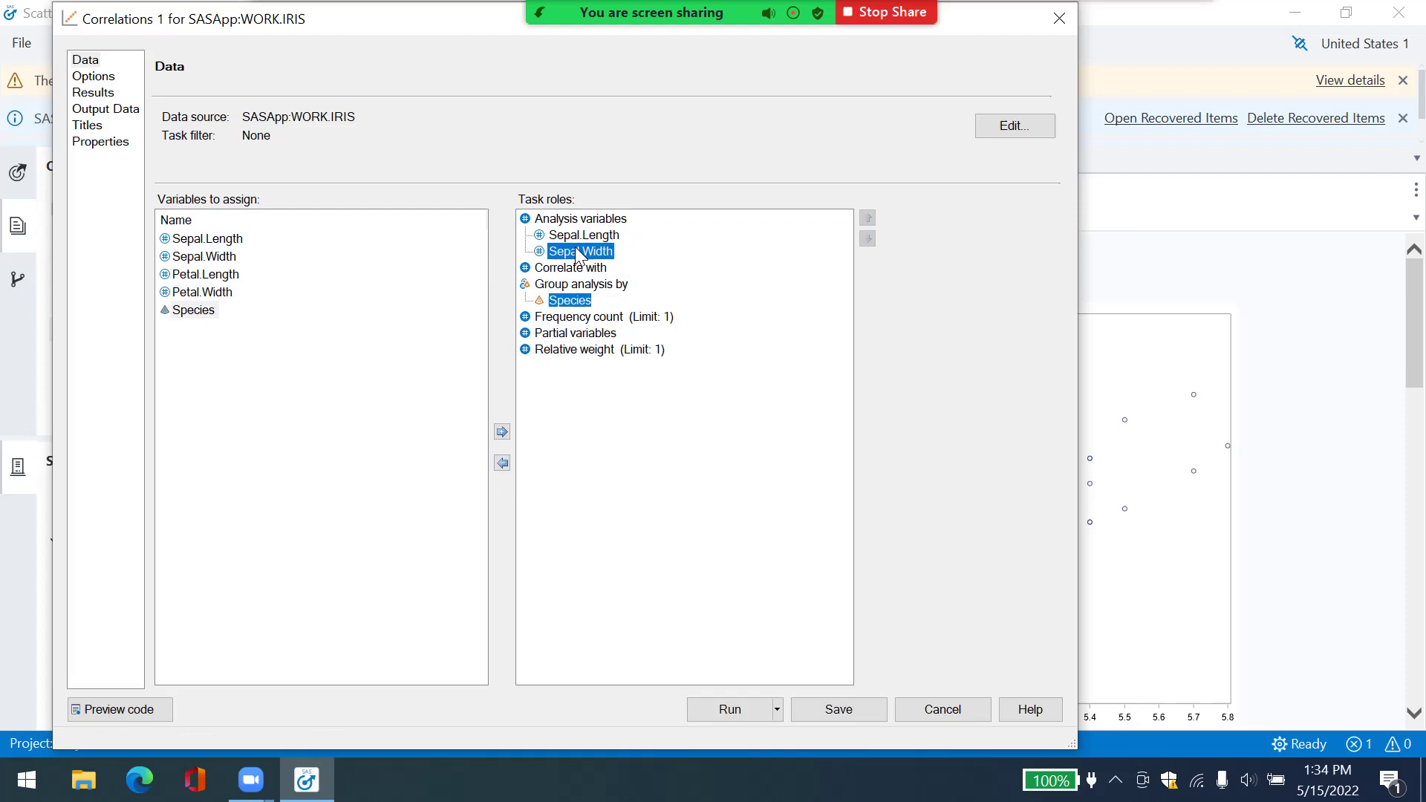
- Move Sepal.Width from the analysis variables to the Correlate with role, keeping Sepal.Length as the analysis variable
click(503, 462)
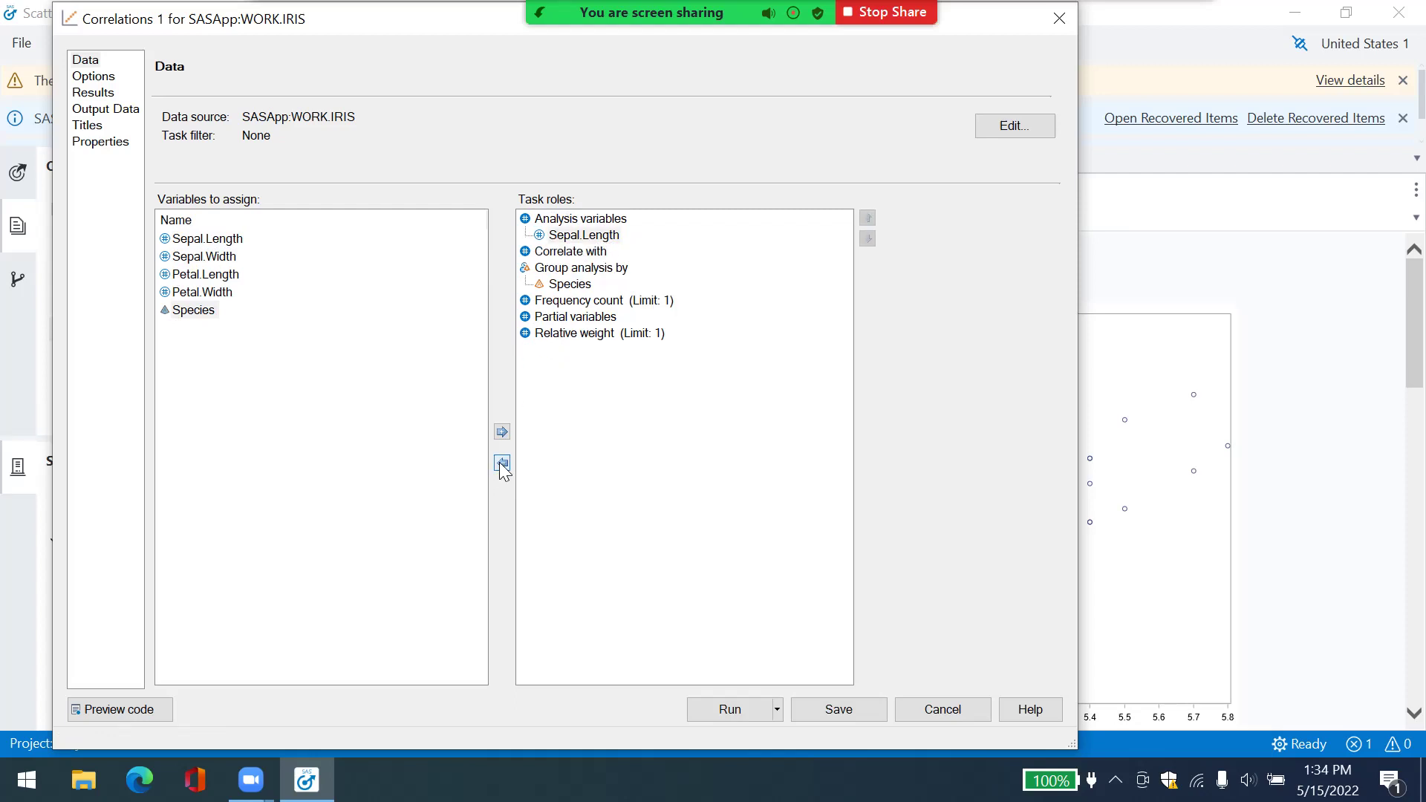
drag(222, 260, 550, 250)
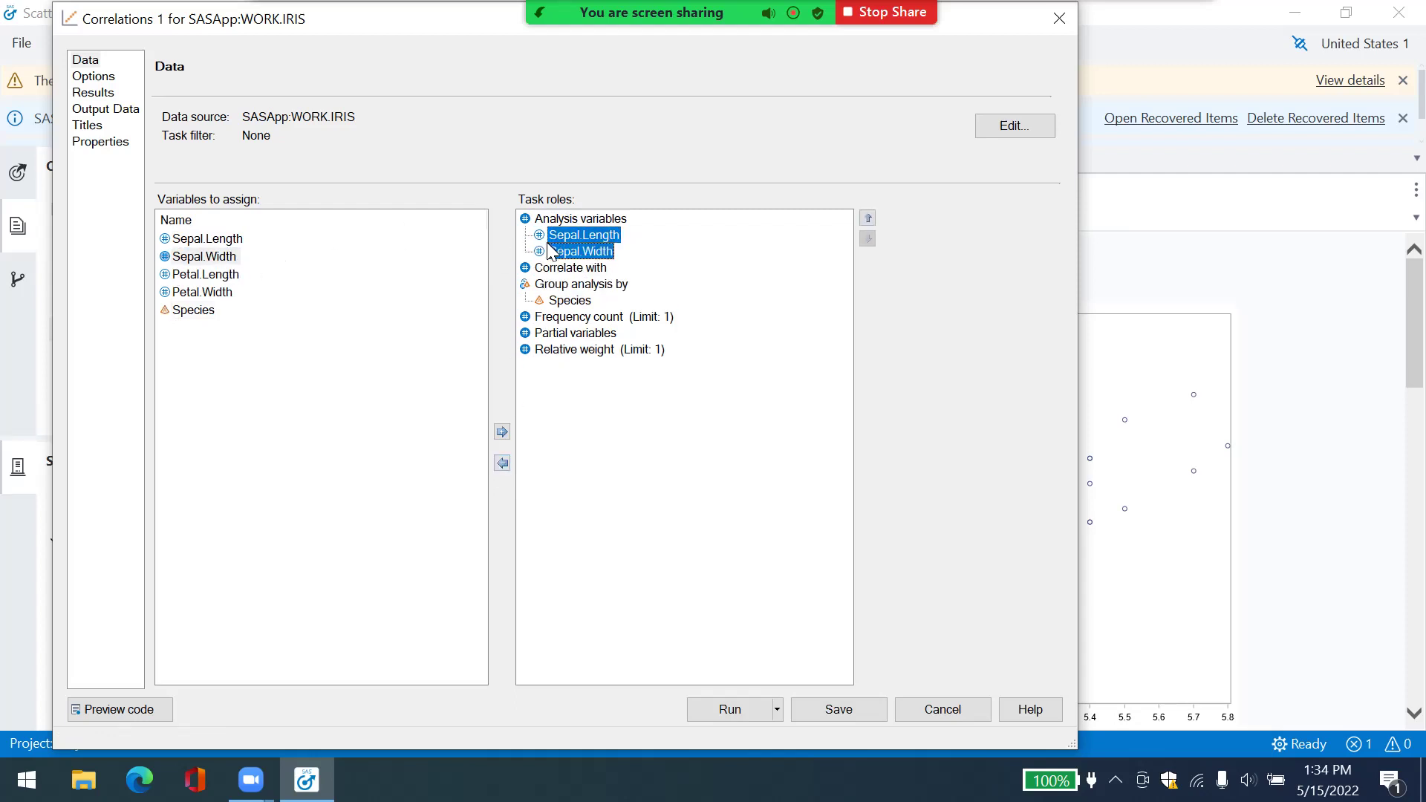
click(502, 462)
drag(223, 260, 576, 257)
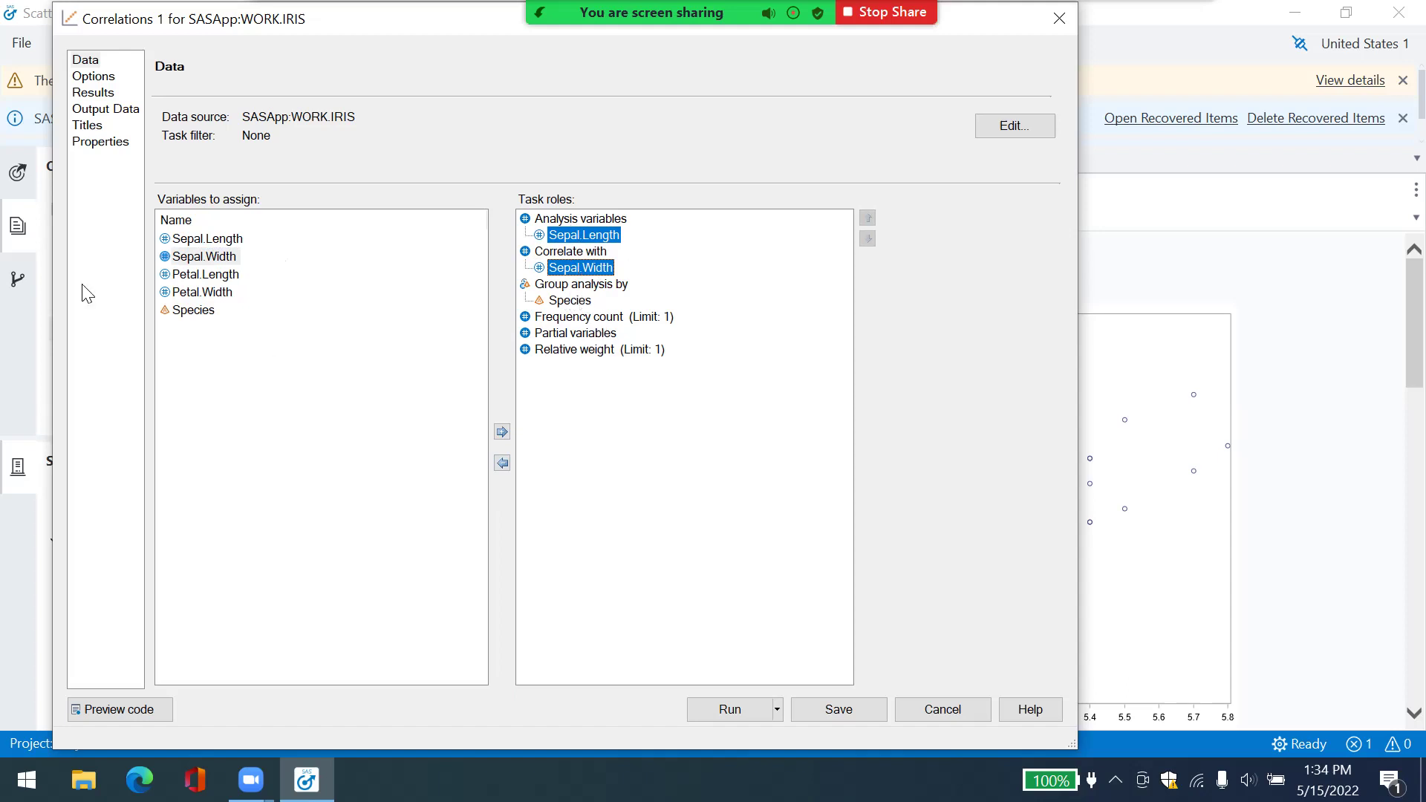
- Include Spearman correlations in addition to Pearson in the correlation types
click(87, 78)
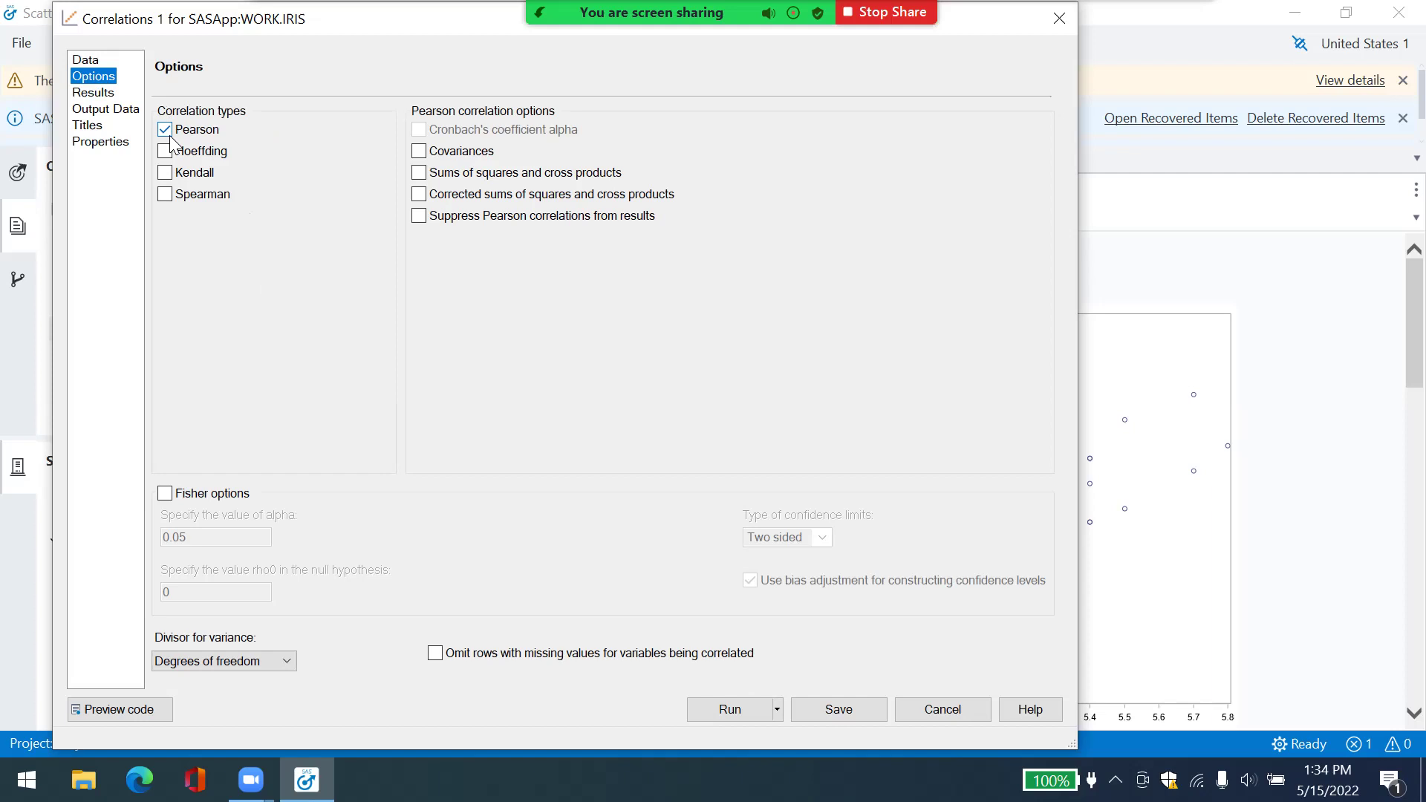
click(165, 196)
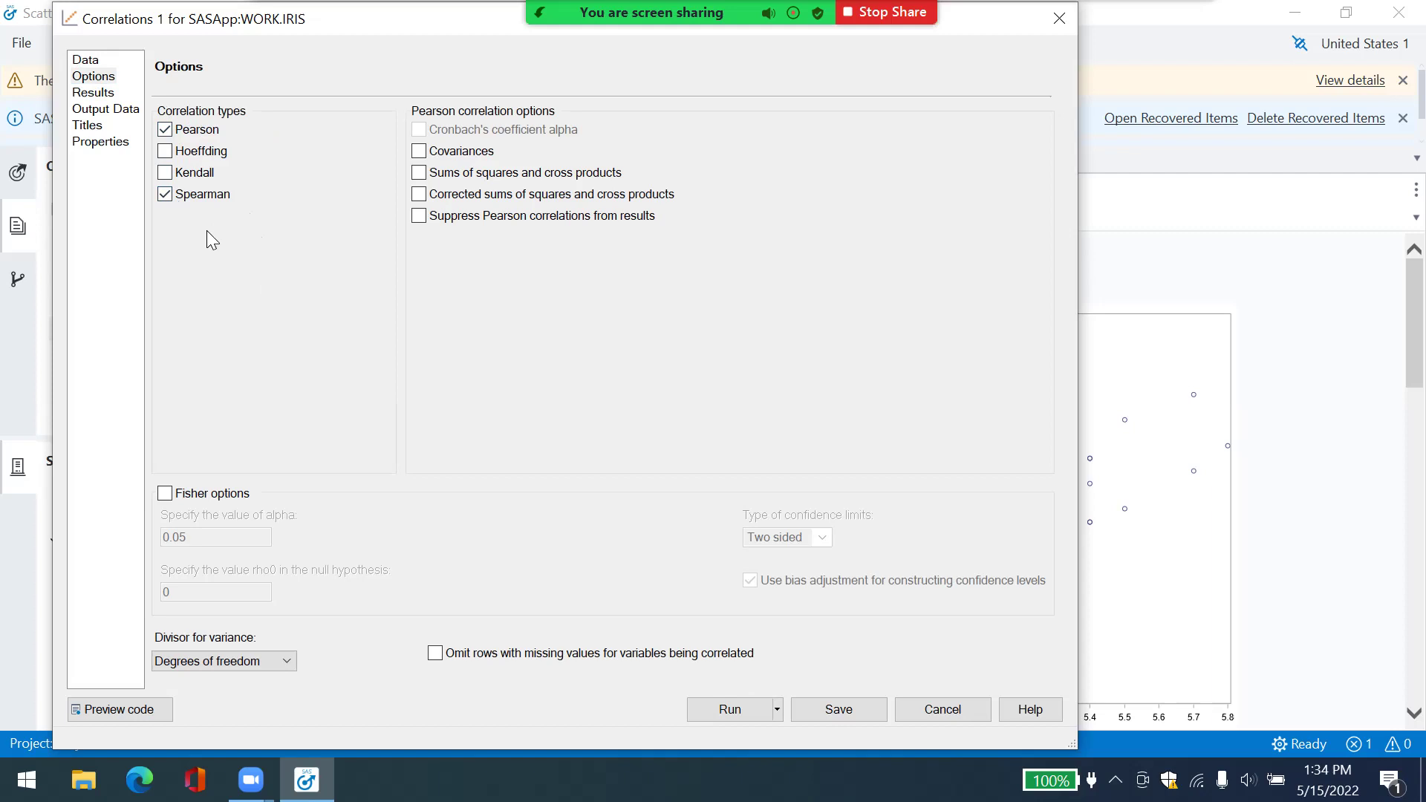
click(247, 200)
click(165, 195)
- Enable saving the output data and run the correlation task
click(86, 116)
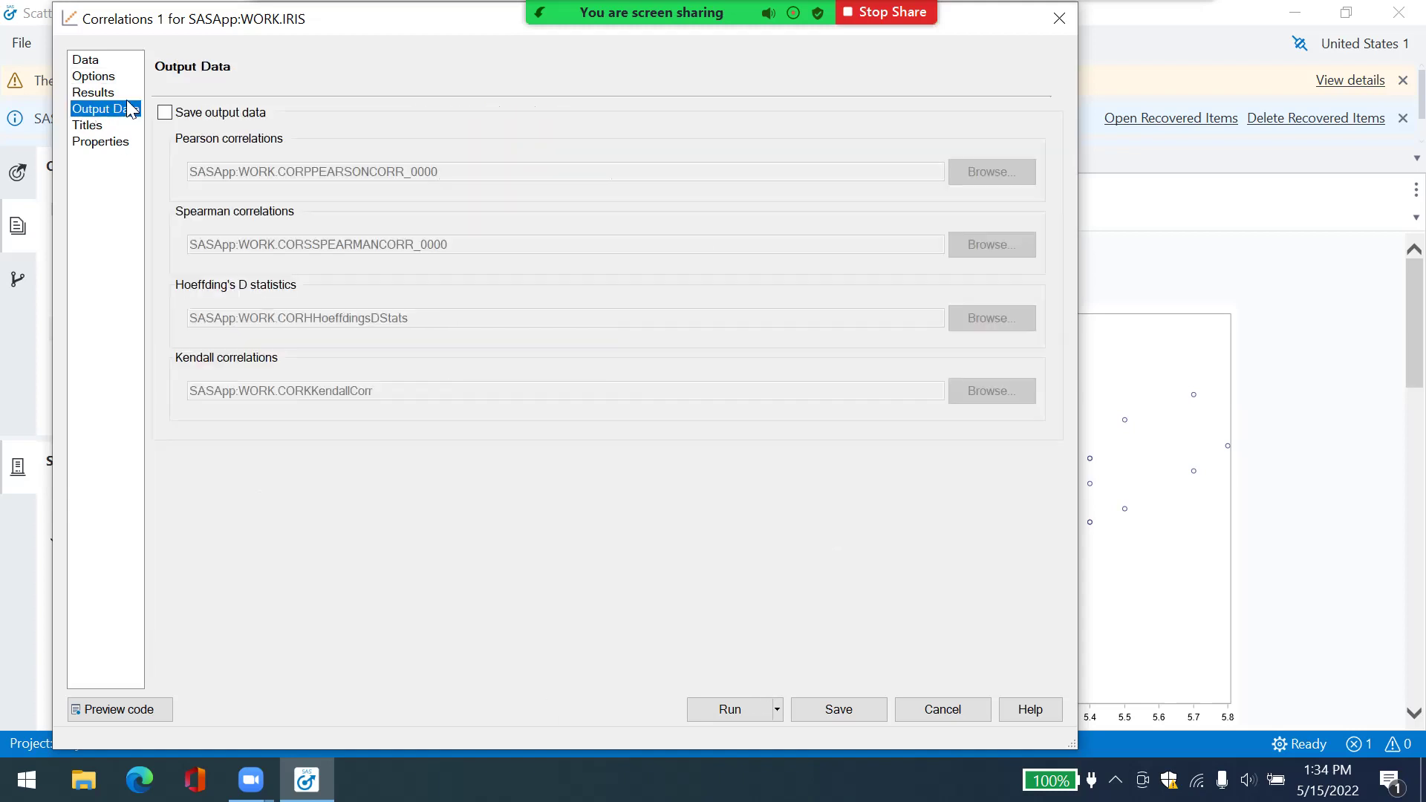
click(166, 113)
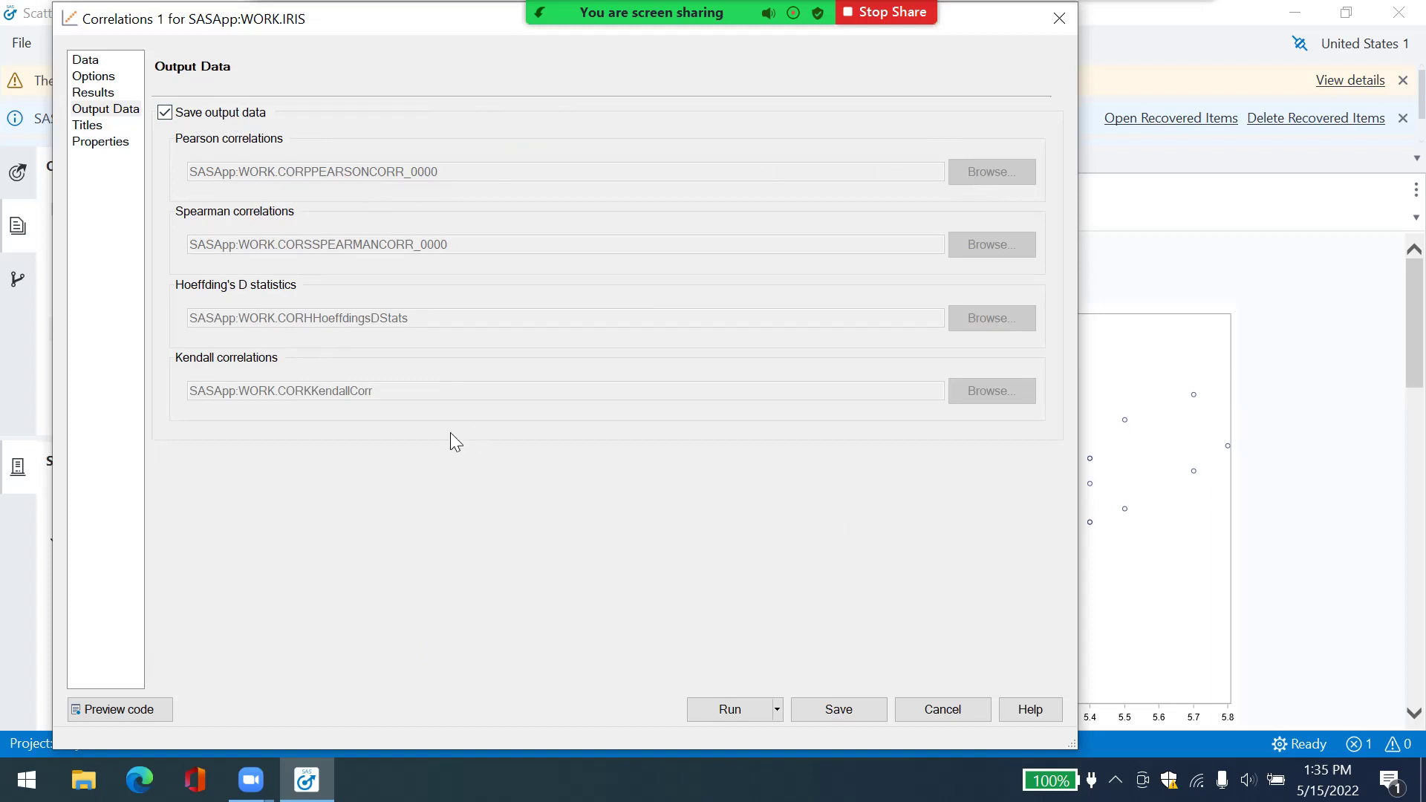
click(750, 710)
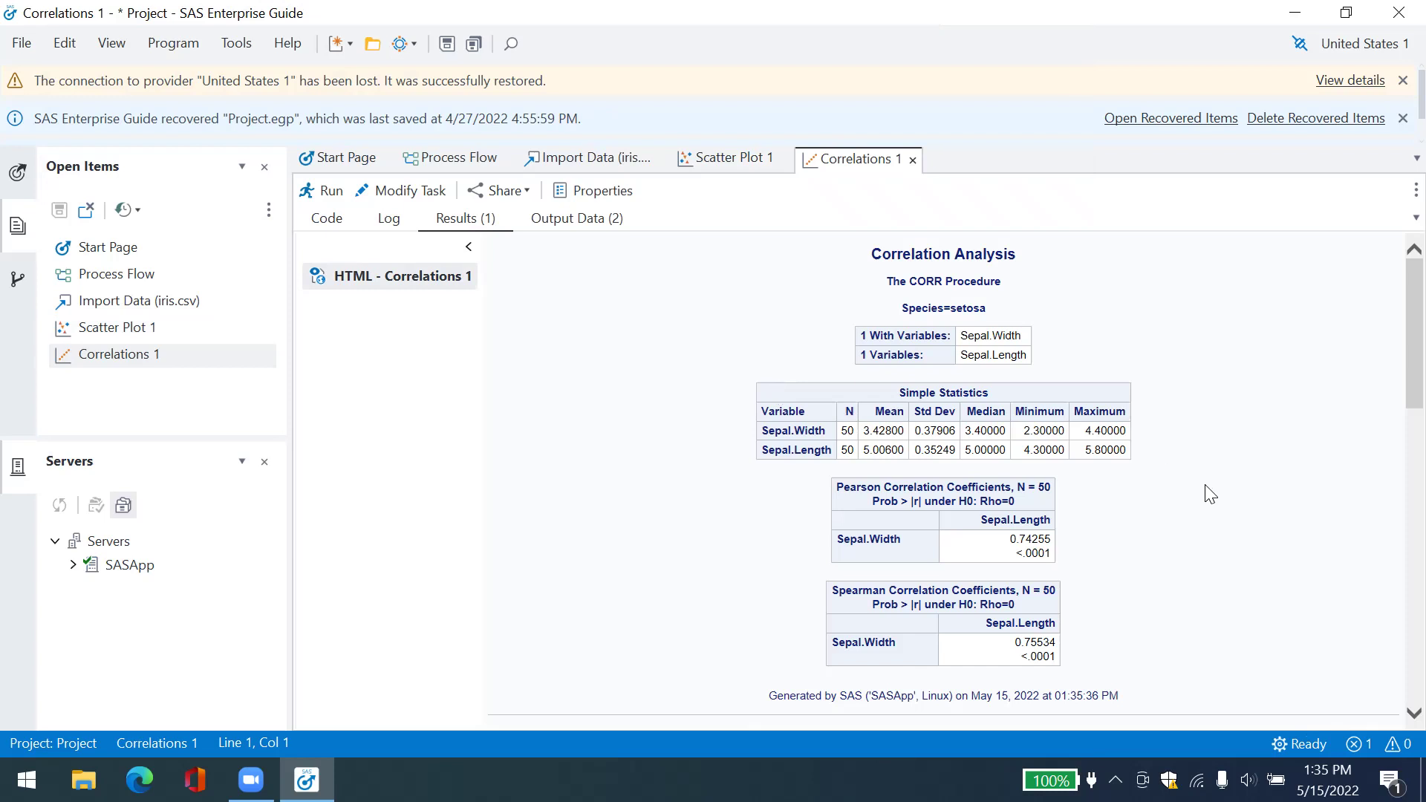
- Modify the correlation task to create a scatter plot for each correlation pair and rerun it
scroll(1392, 366, down, 4)
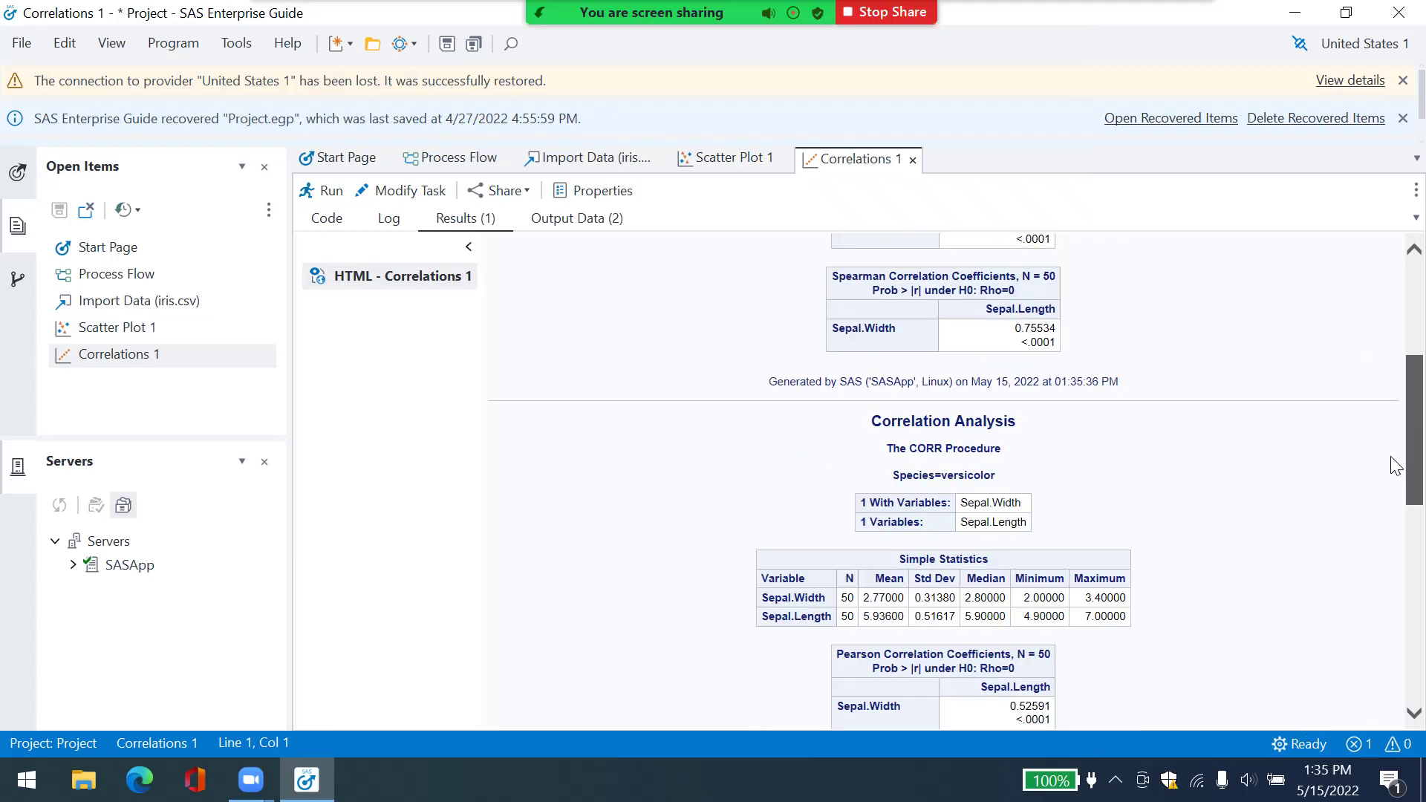
scroll(1395, 465, down, 8)
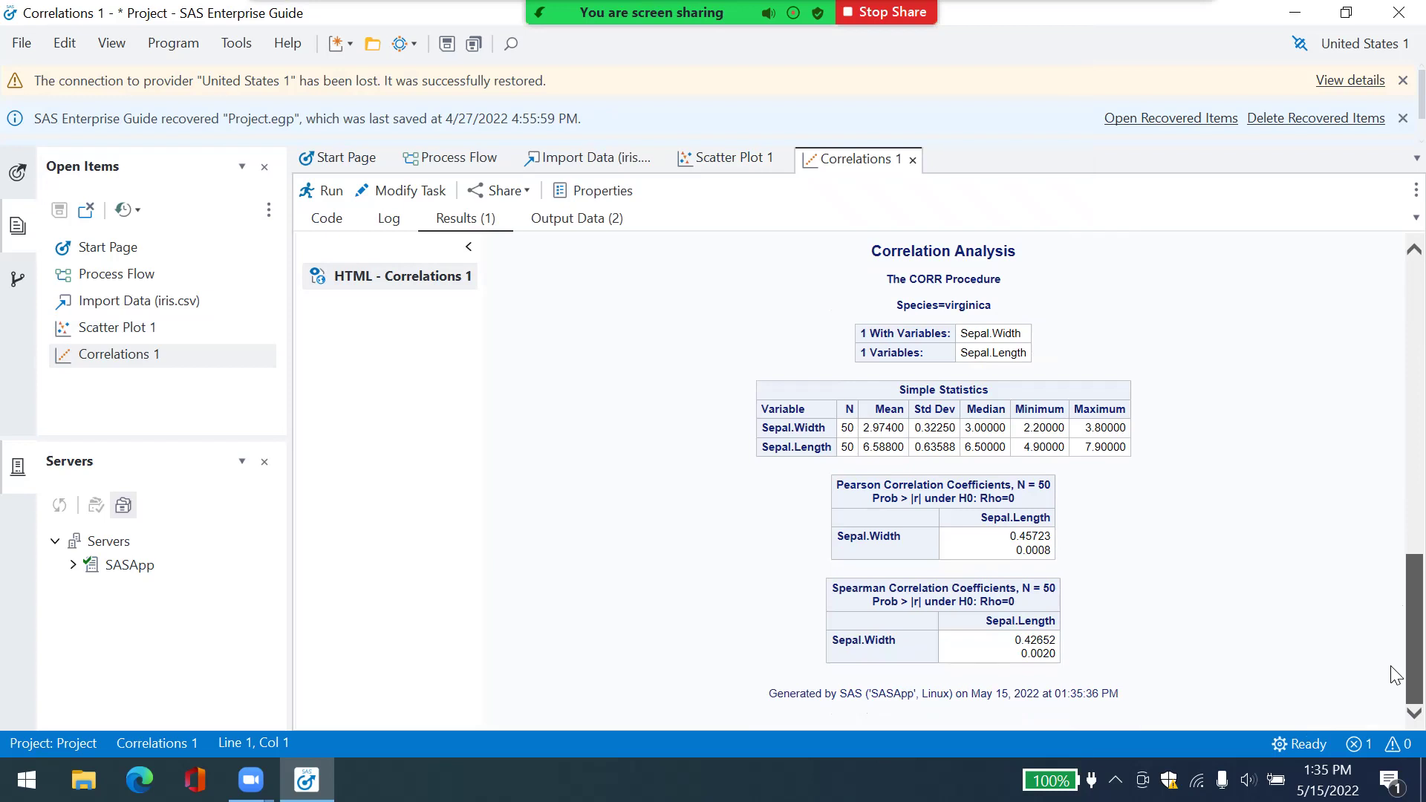
scroll(1395, 661, up, 10)
scroll(1386, 352, up, 1)
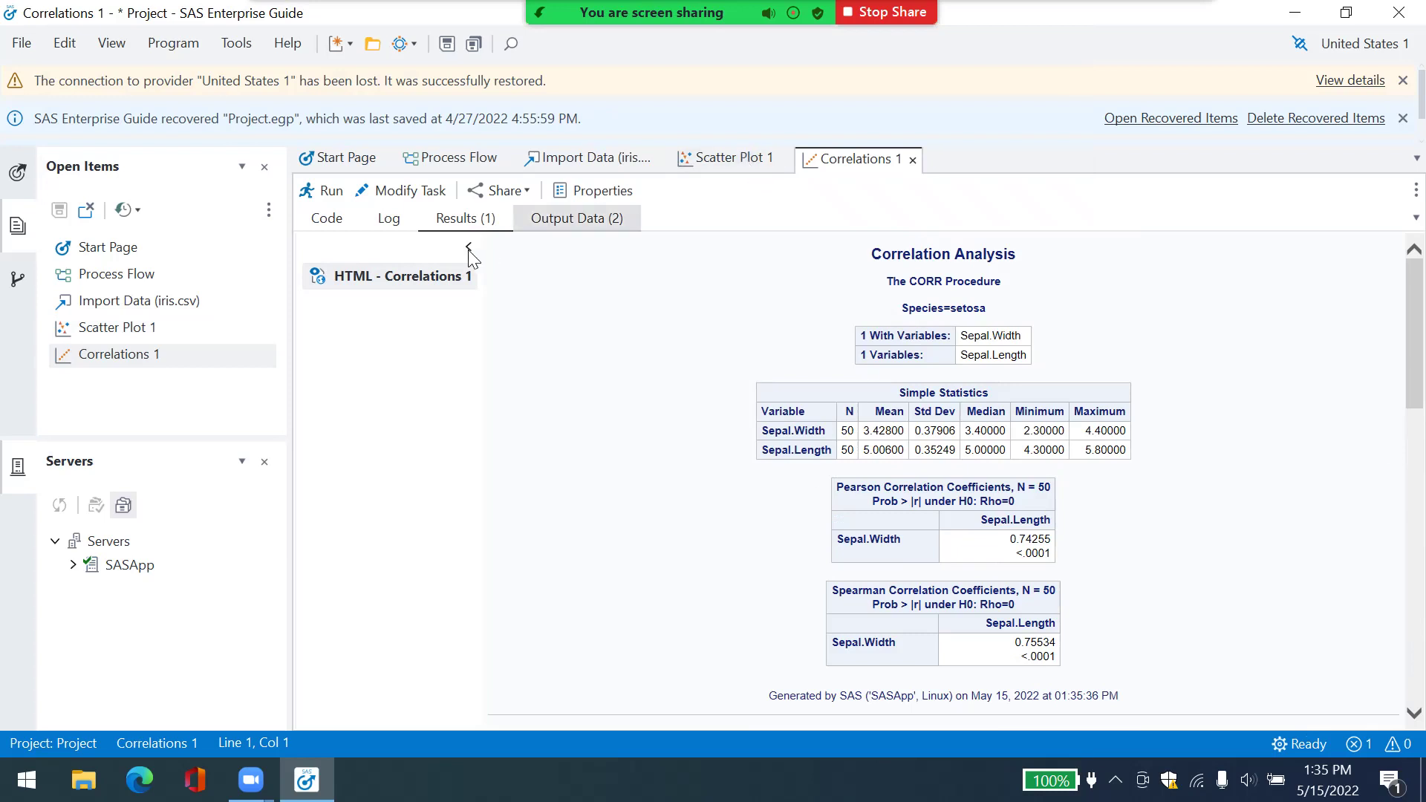
click(425, 192)
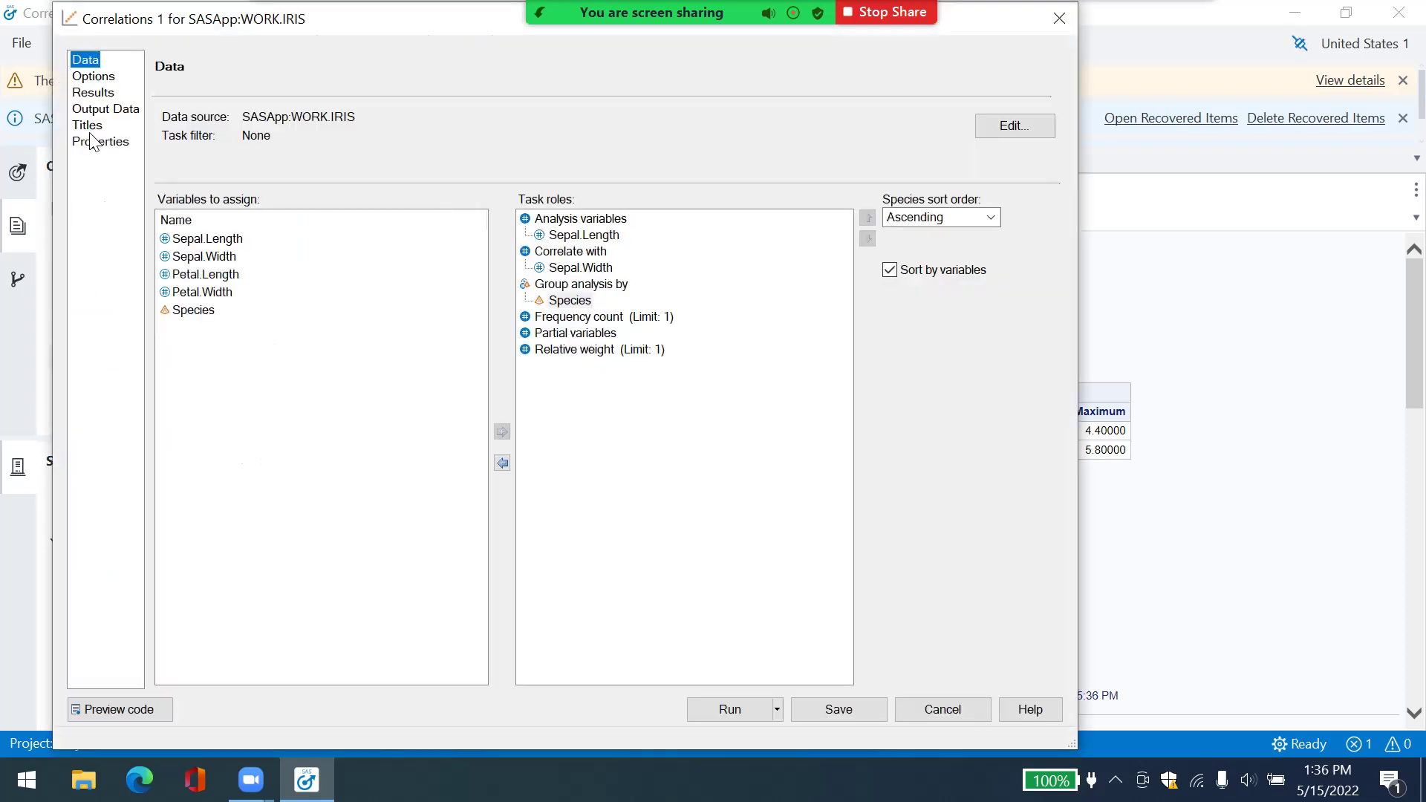
click(92, 78)
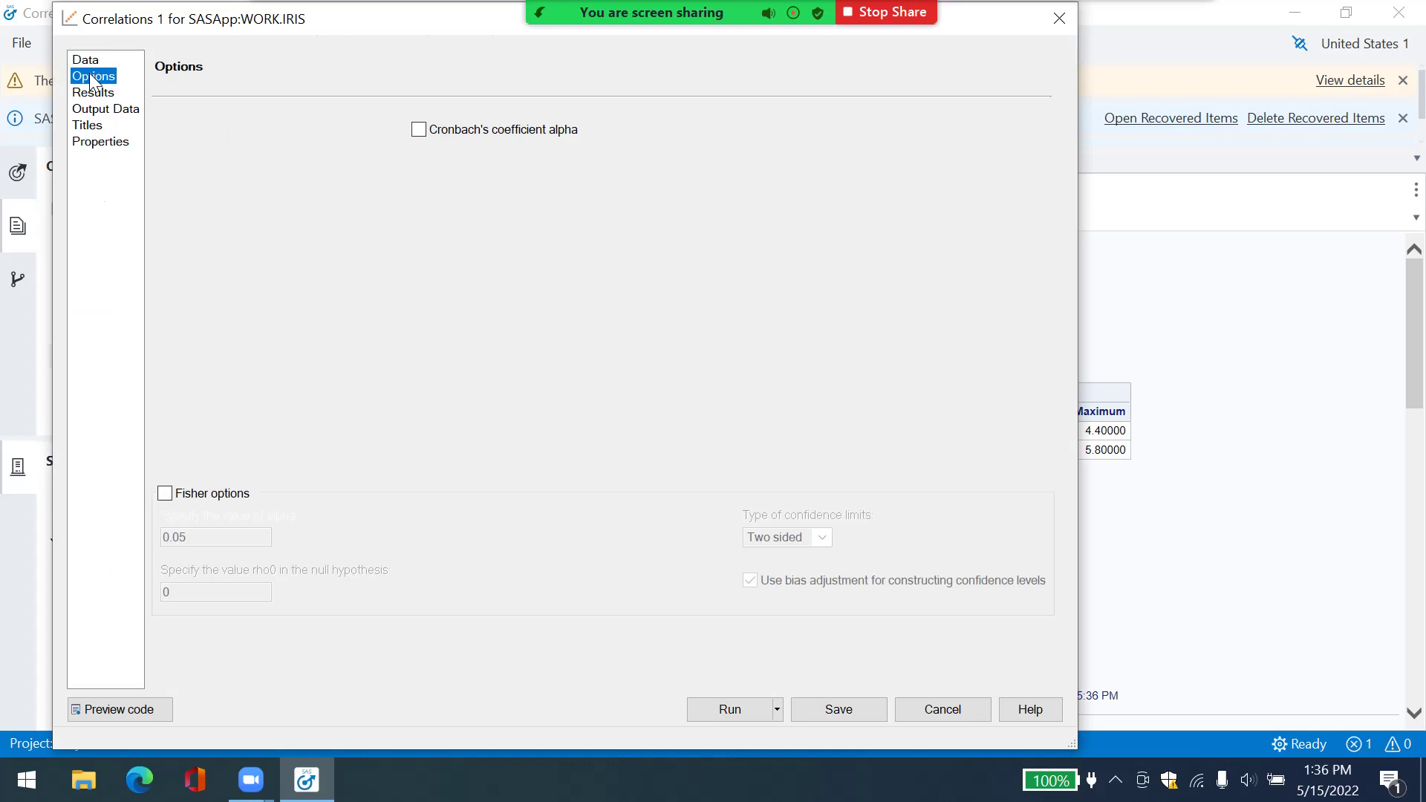
click(97, 94)
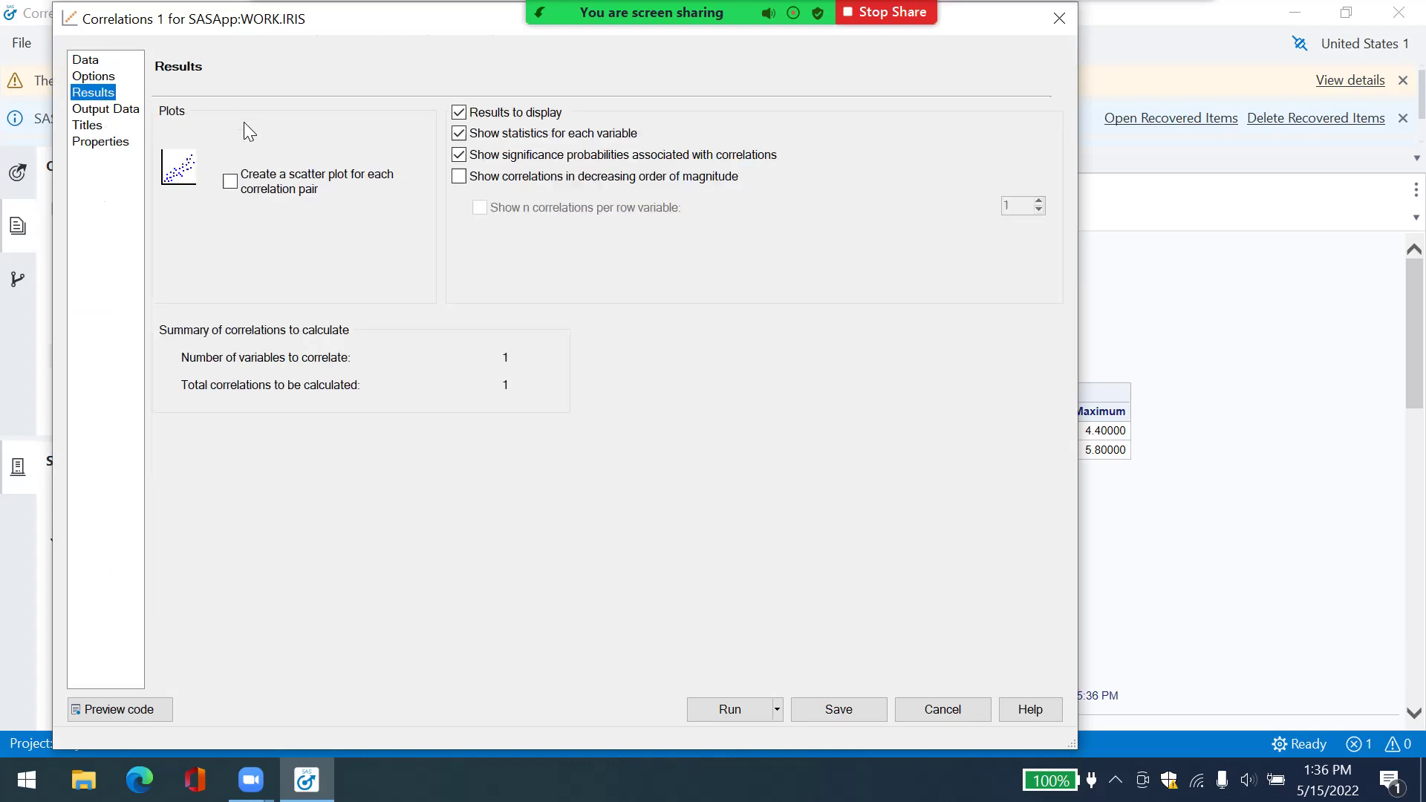
click(231, 181)
click(728, 710)
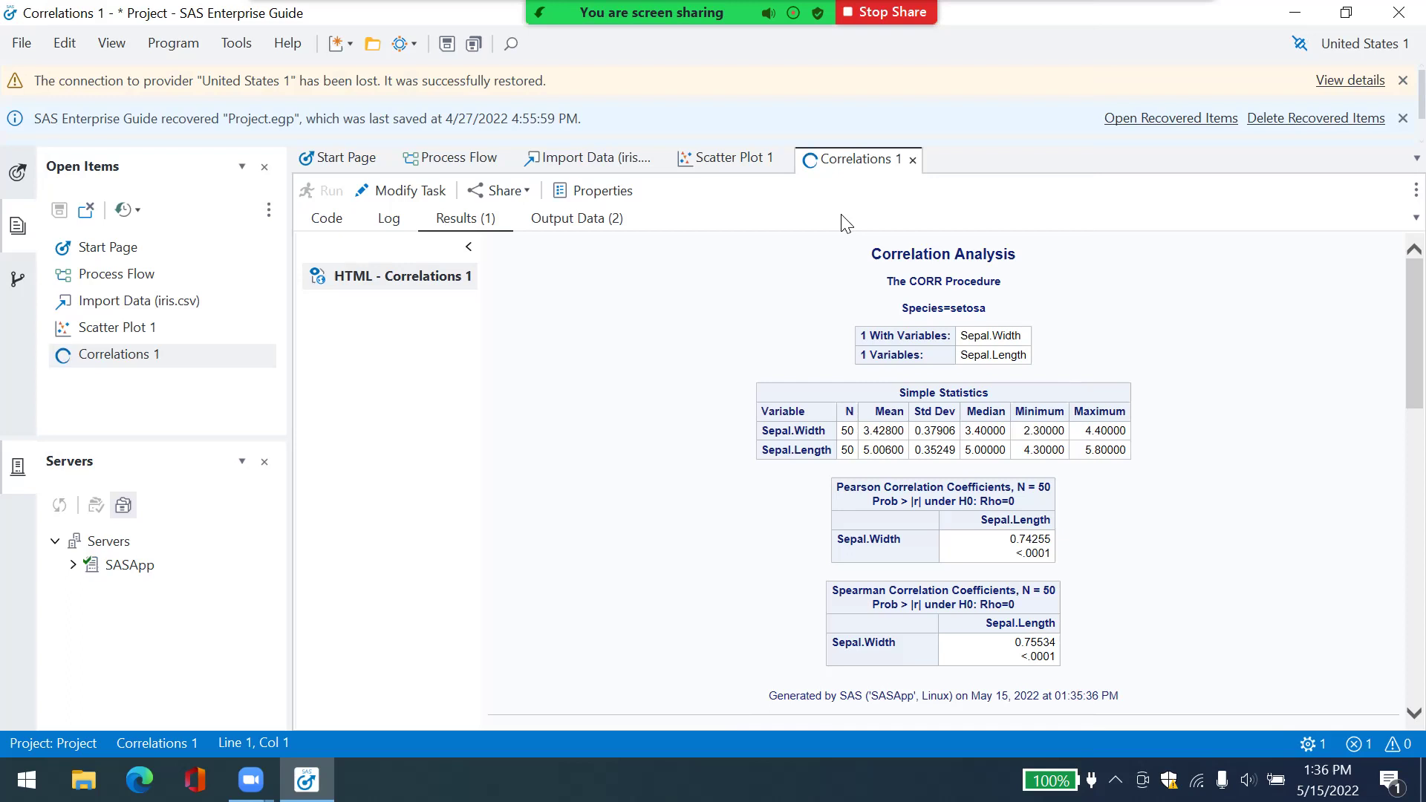
- Look over the rerun correlation results and revisit the earlier Scatter Plot 1 results for comparison
drag(1395, 292, 1395, 598)
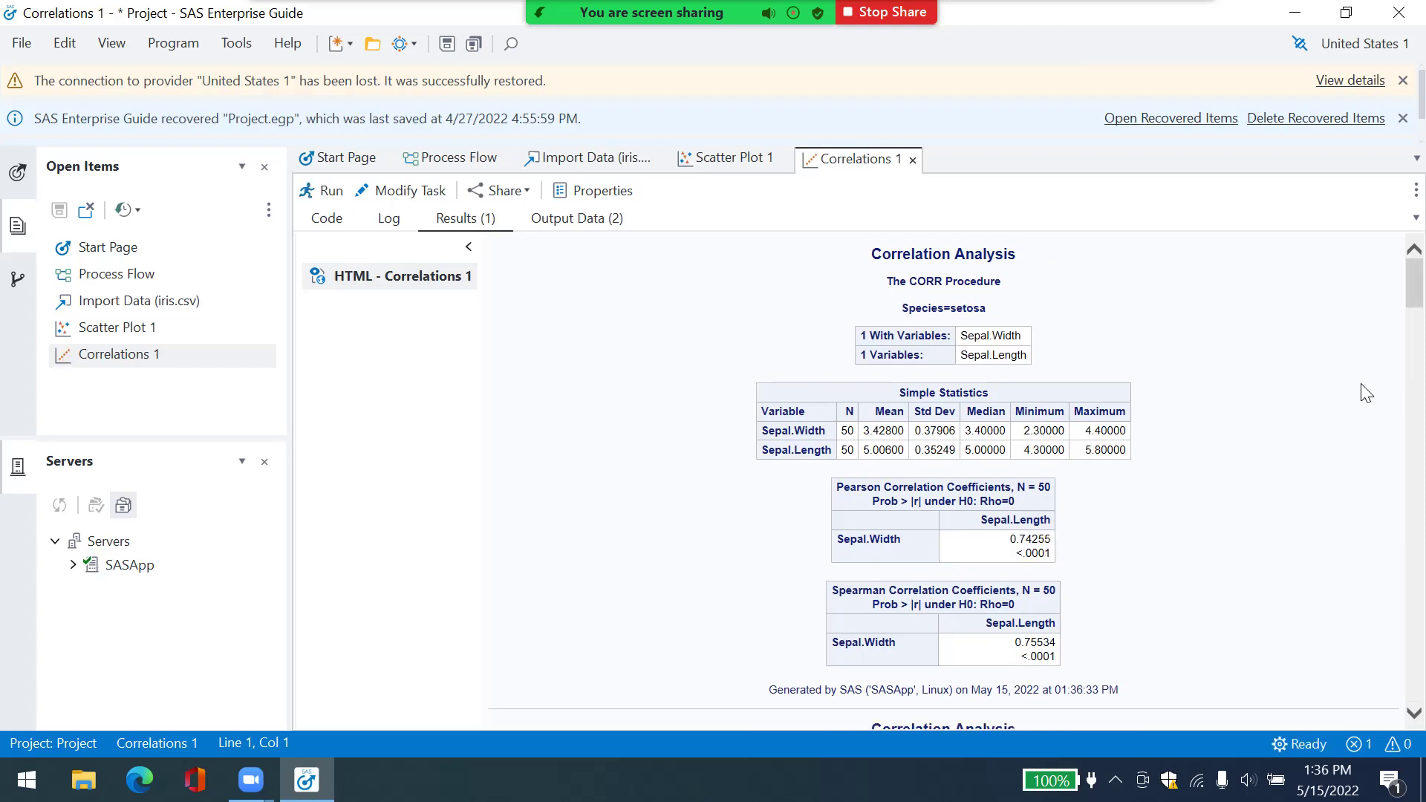
drag(1395, 291, 1397, 208)
click(746, 165)
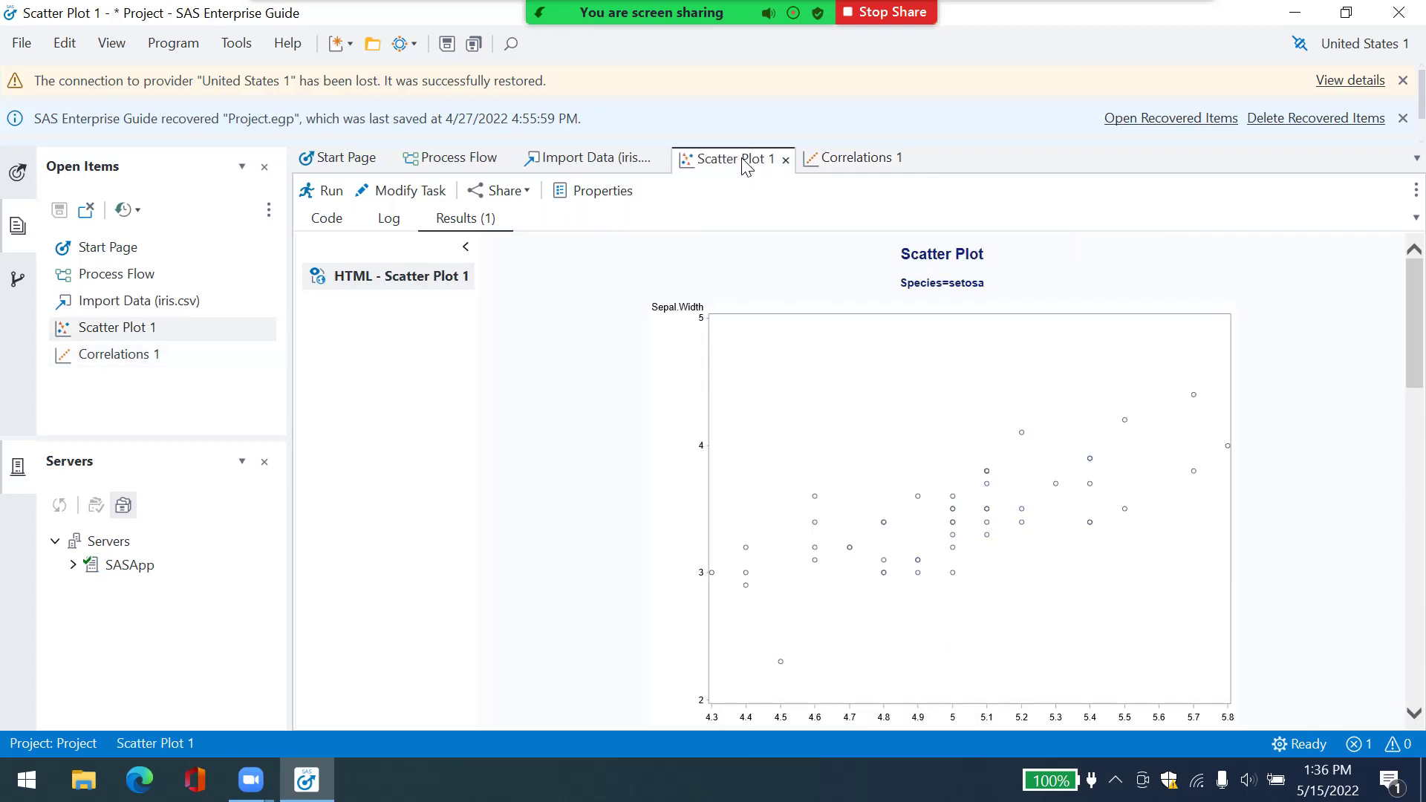
click(846, 162)
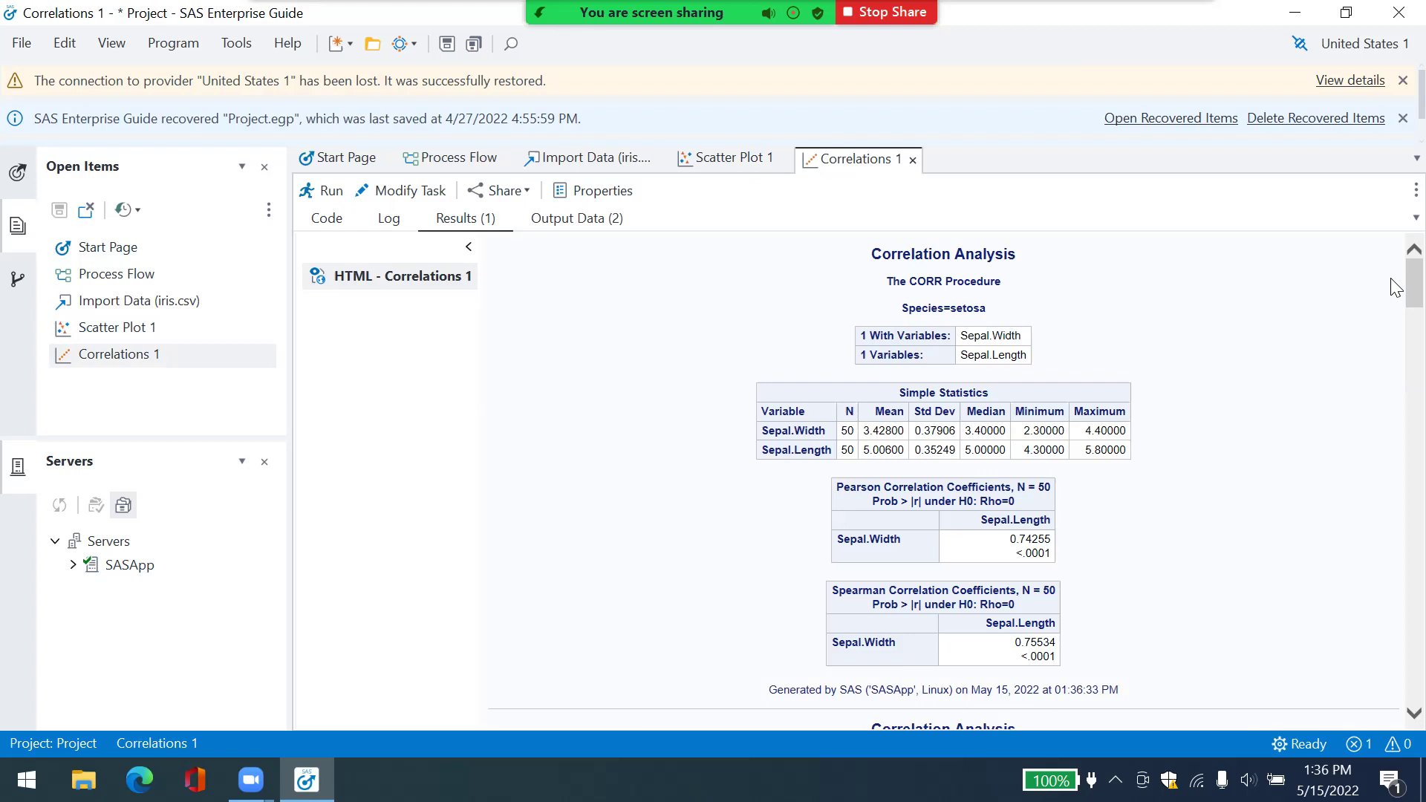
- Examine the setosa variable list, simple statistics, and Pearson and Spearman correlation coefficient tables
scroll(1396, 291, down, 1)
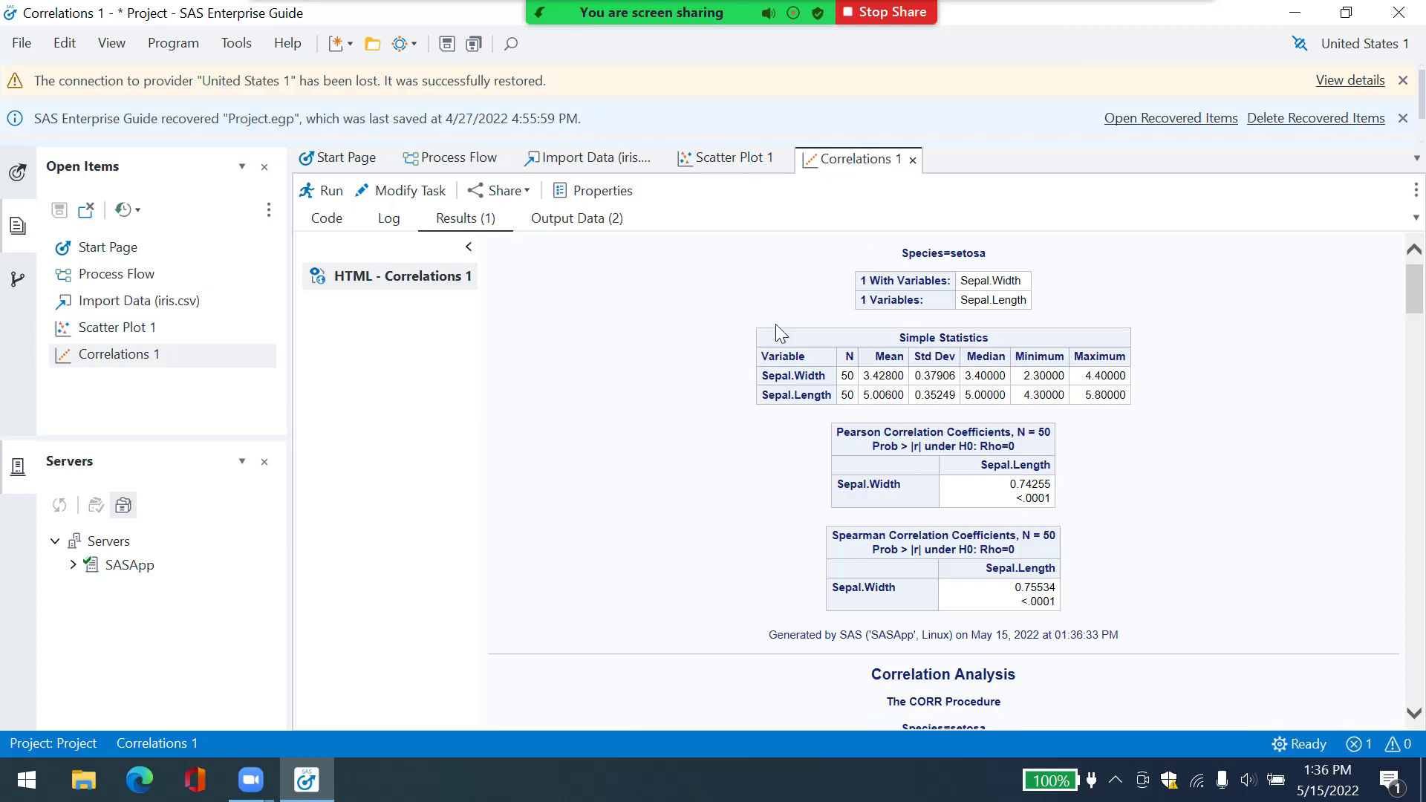
drag(859, 281, 1022, 305)
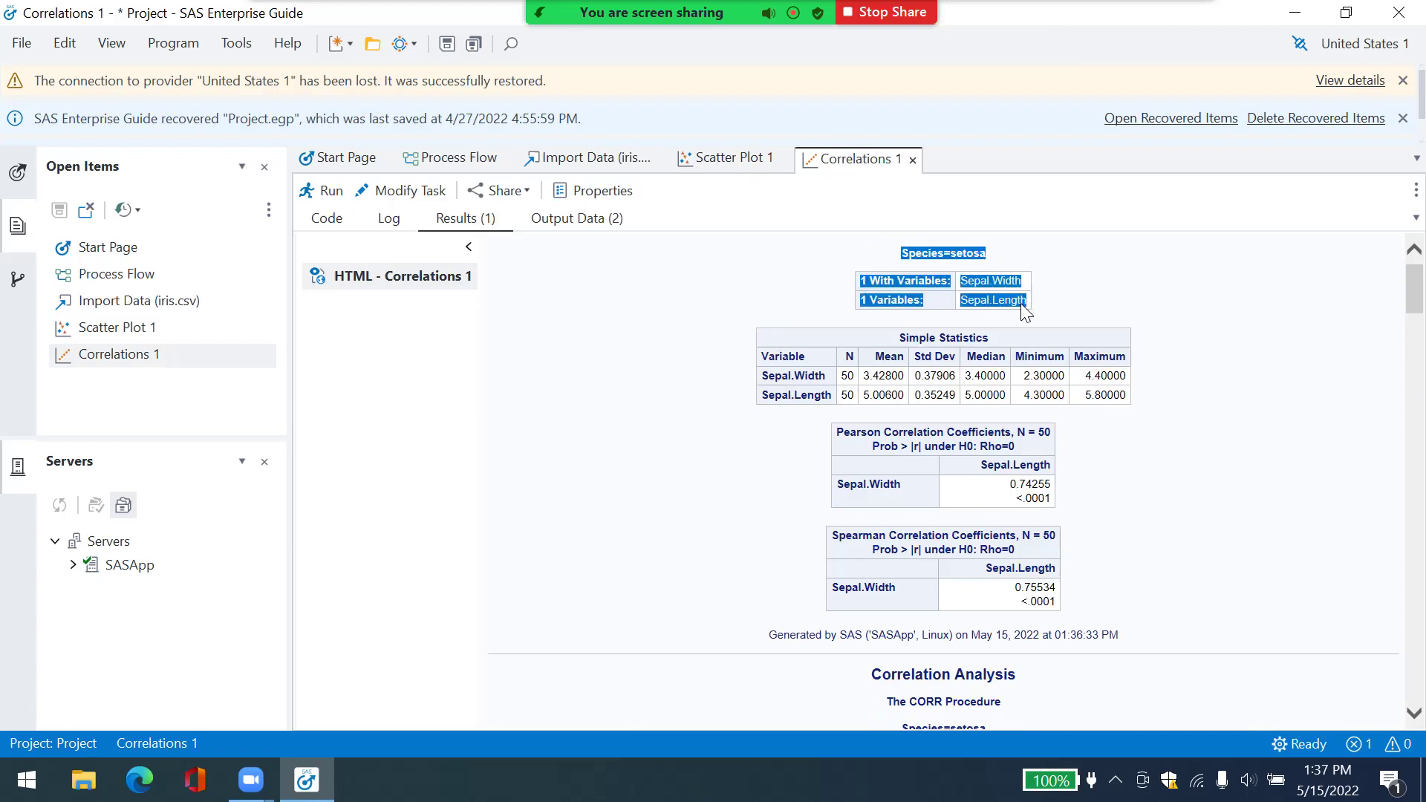
click(732, 390)
drag(759, 324, 1136, 407)
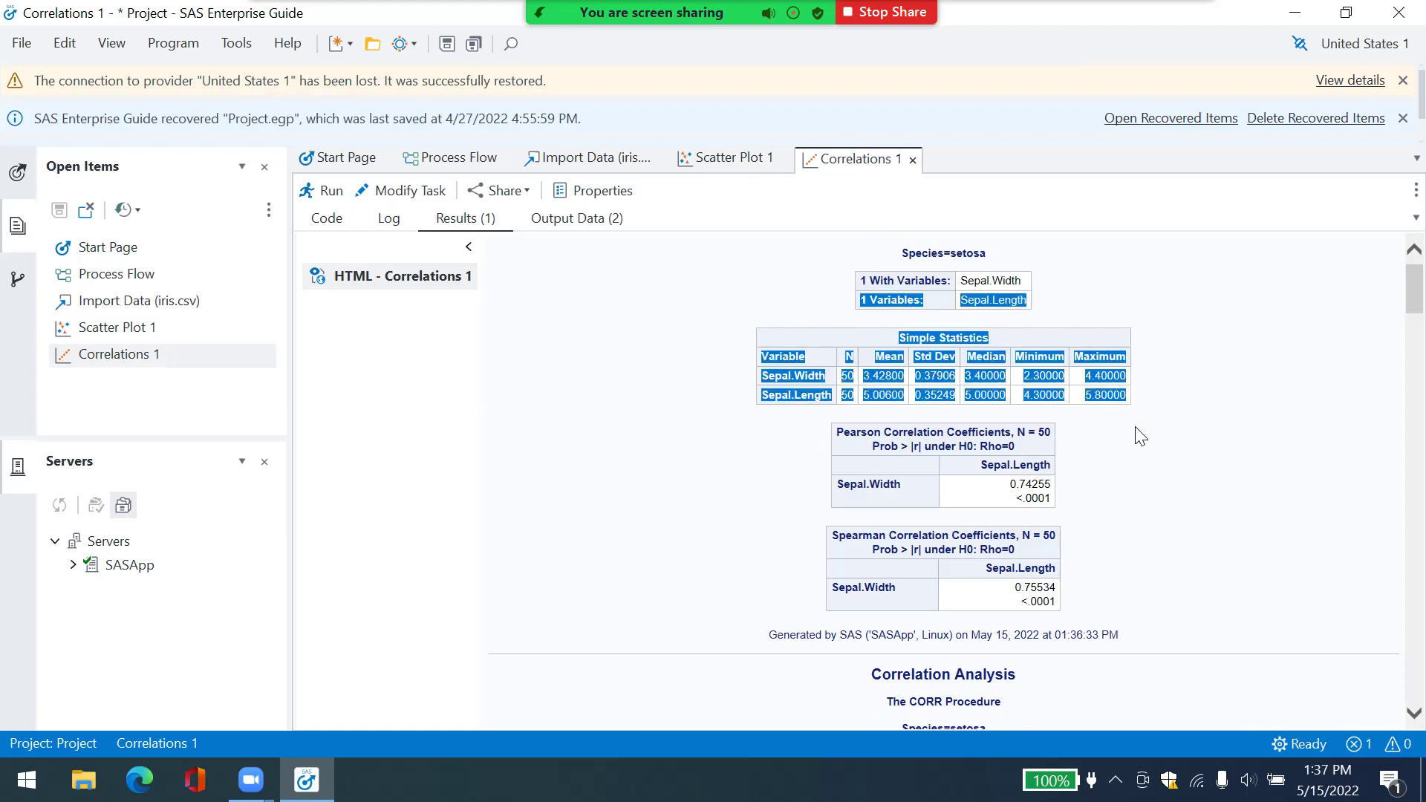
click(1141, 435)
drag(871, 443, 965, 503)
click(784, 541)
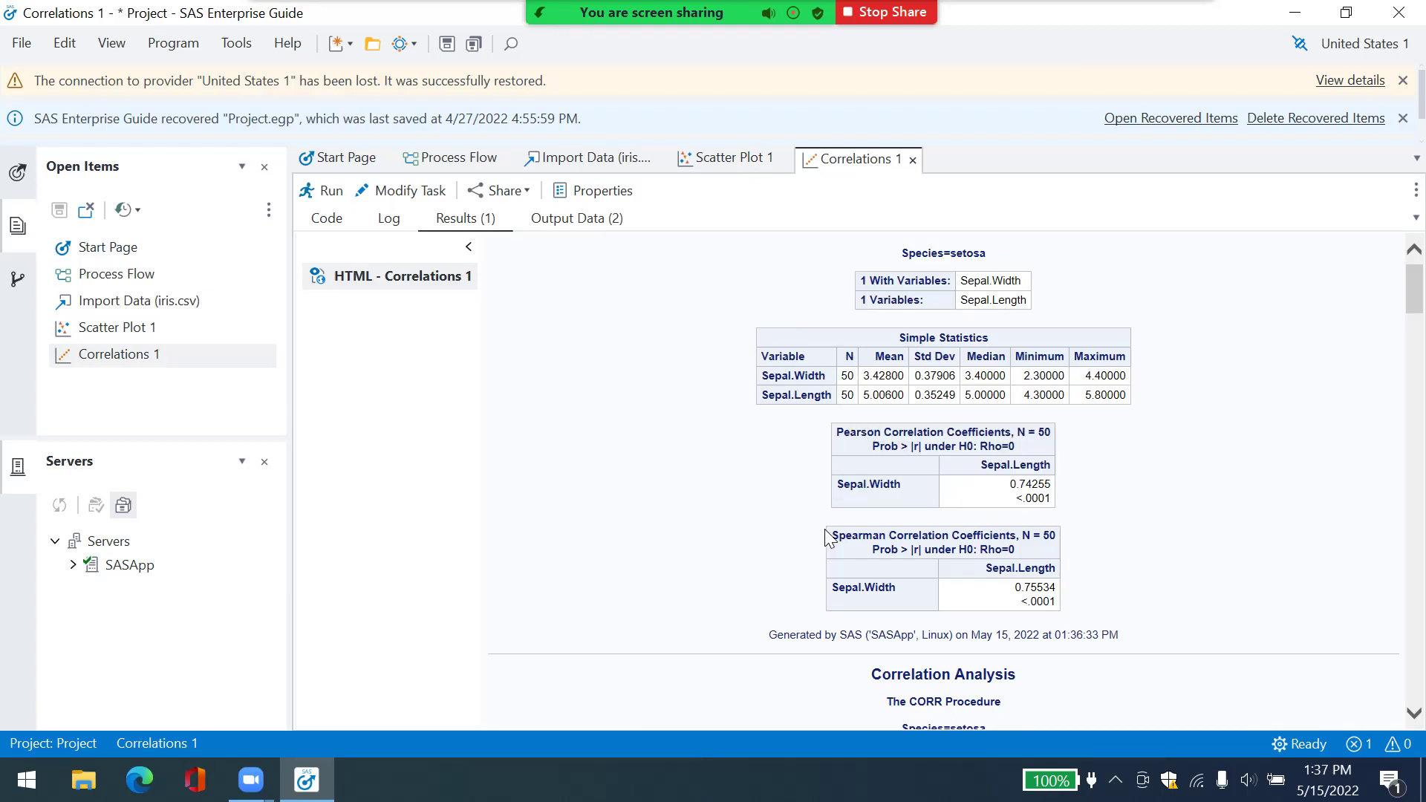
drag(830, 535, 1082, 613)
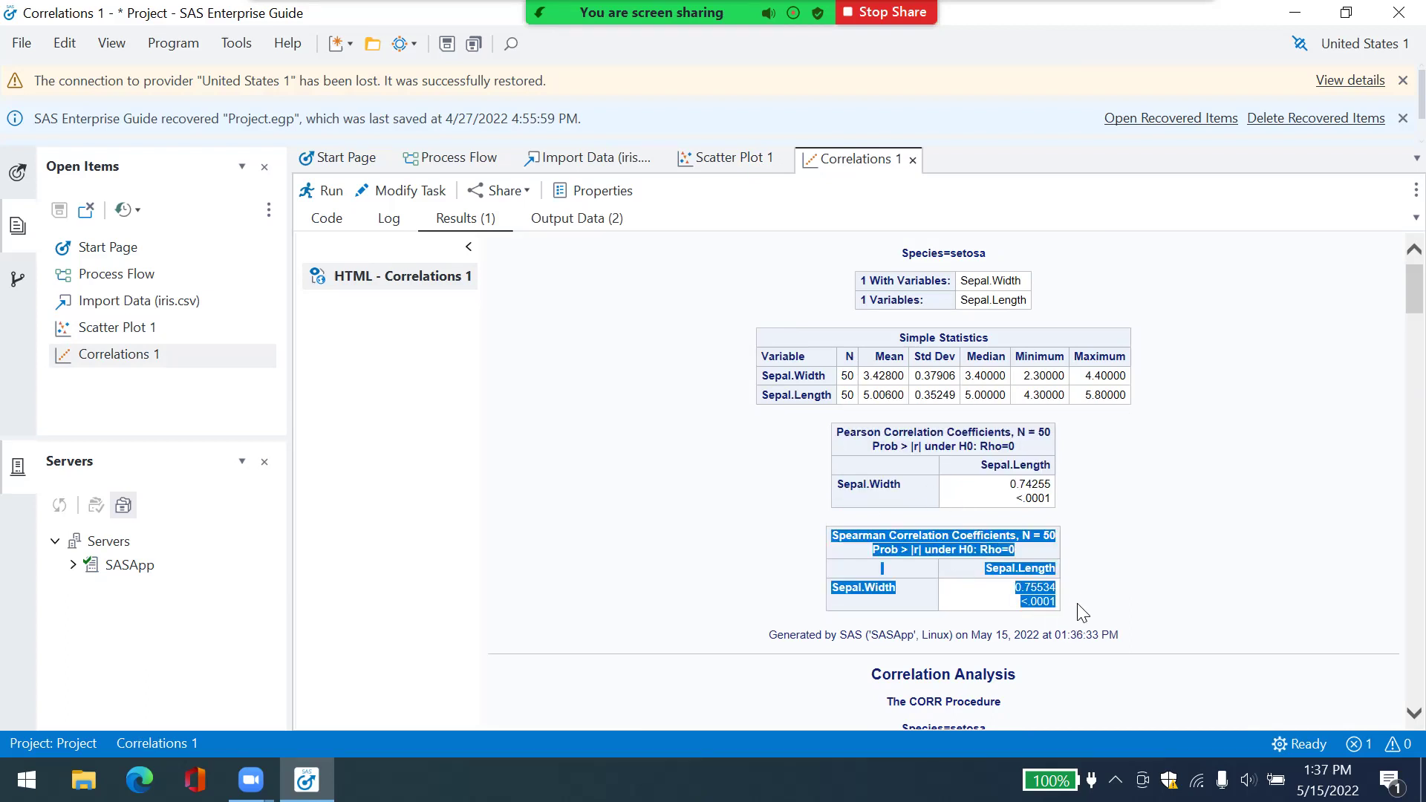
click(1082, 613)
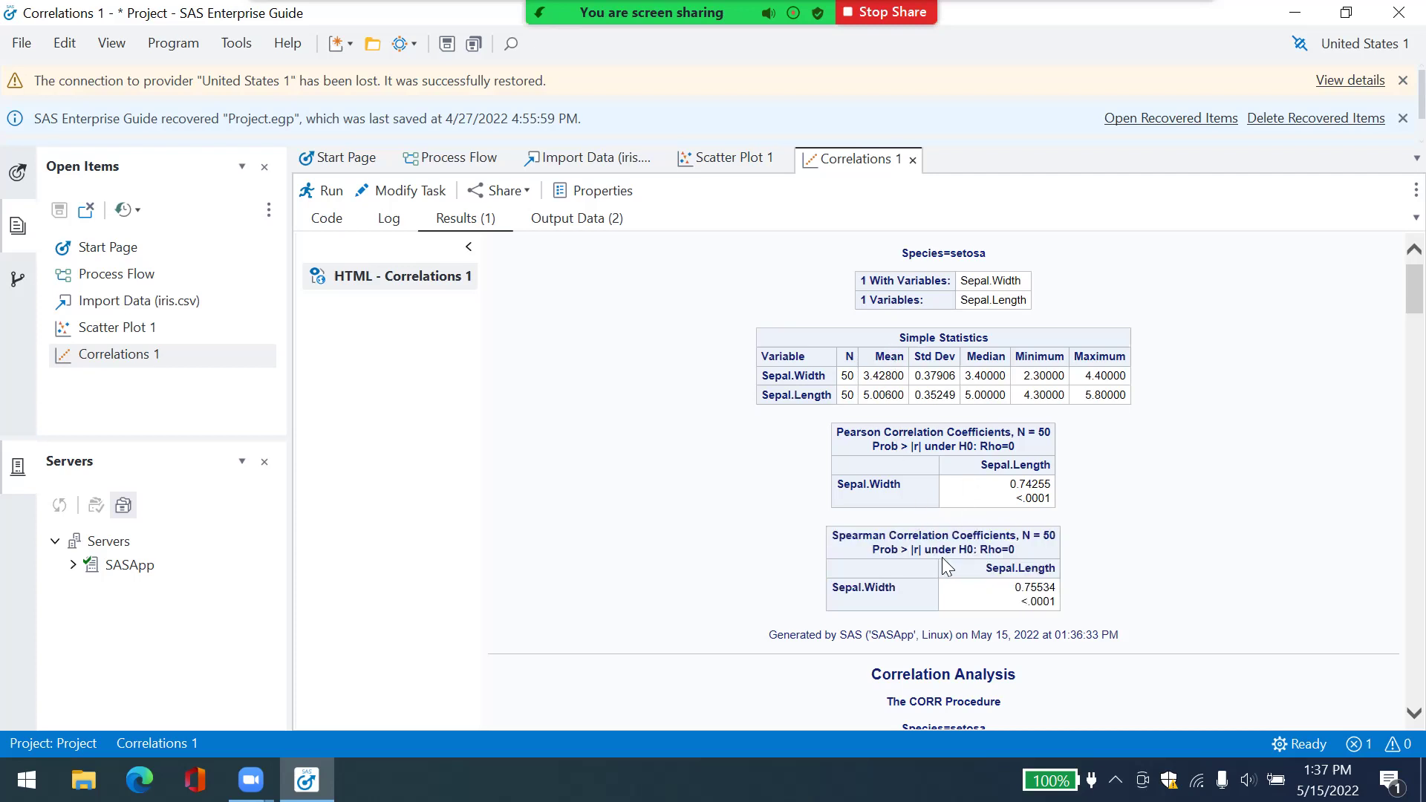
drag(943, 555, 857, 497)
click(800, 489)
- Compare the setosa scatter plot and its 95% prediction ellipse with the Pearson correlation coefficient
drag(1413, 293, 1395, 343)
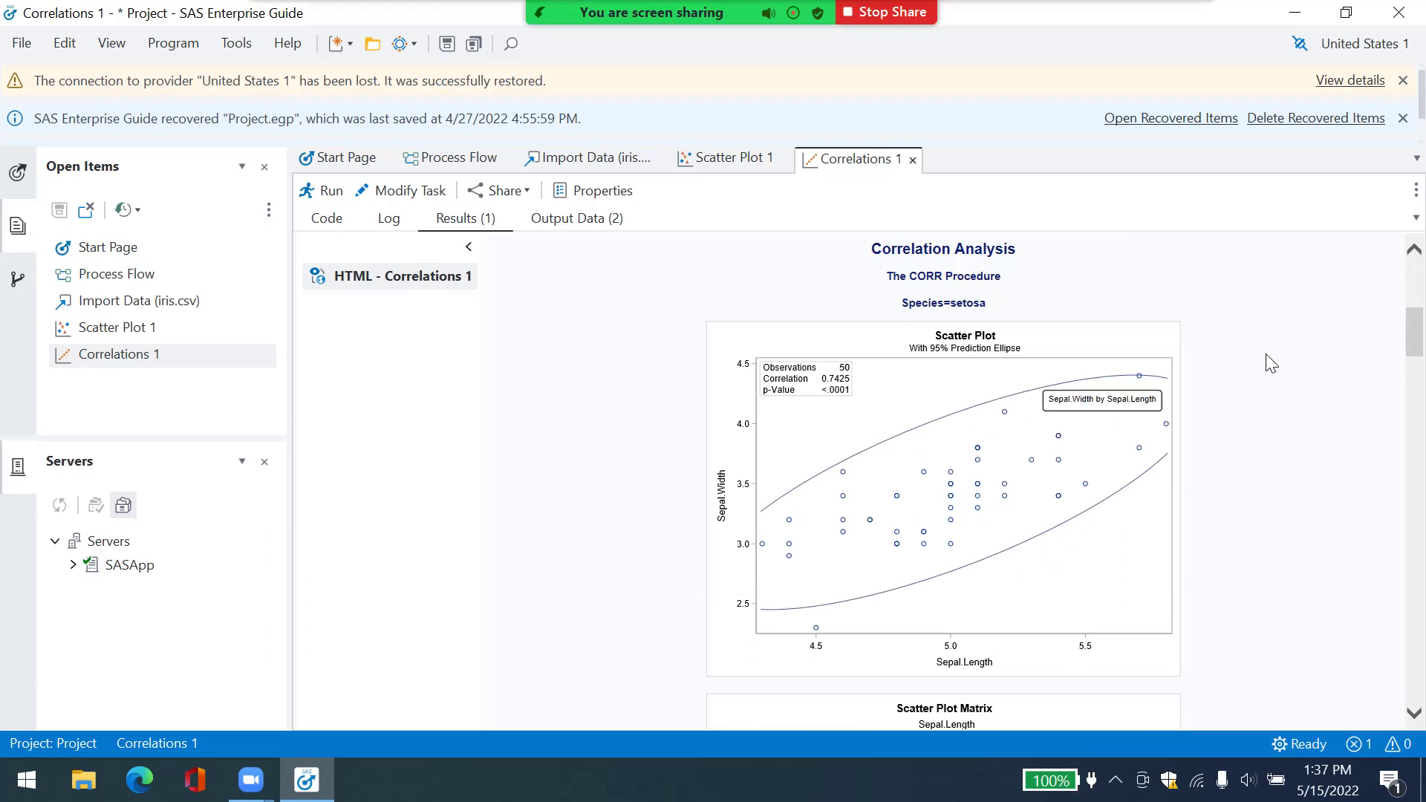
drag(1397, 346, 1396, 311)
scroll(1395, 310, up, 2)
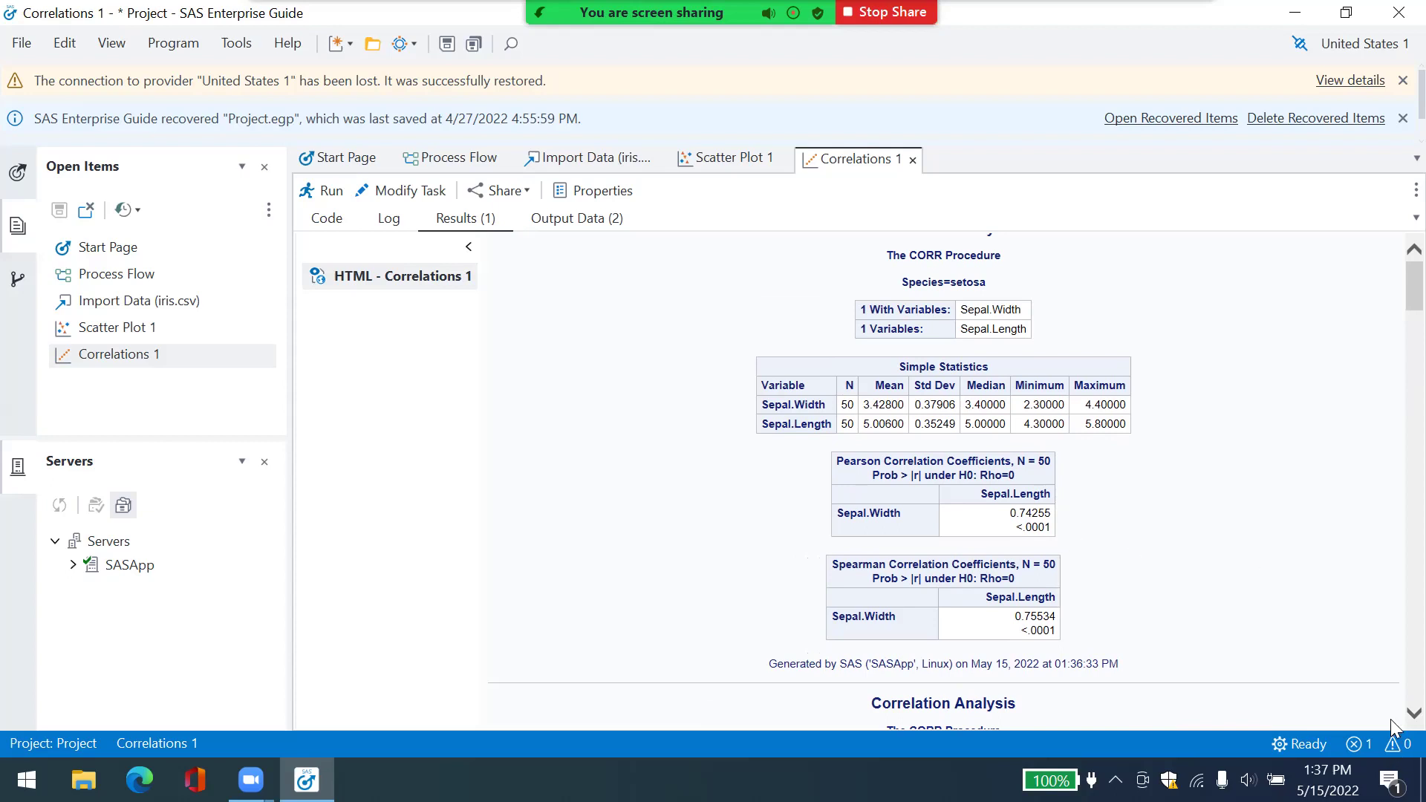
scroll(1393, 724, down, 1)
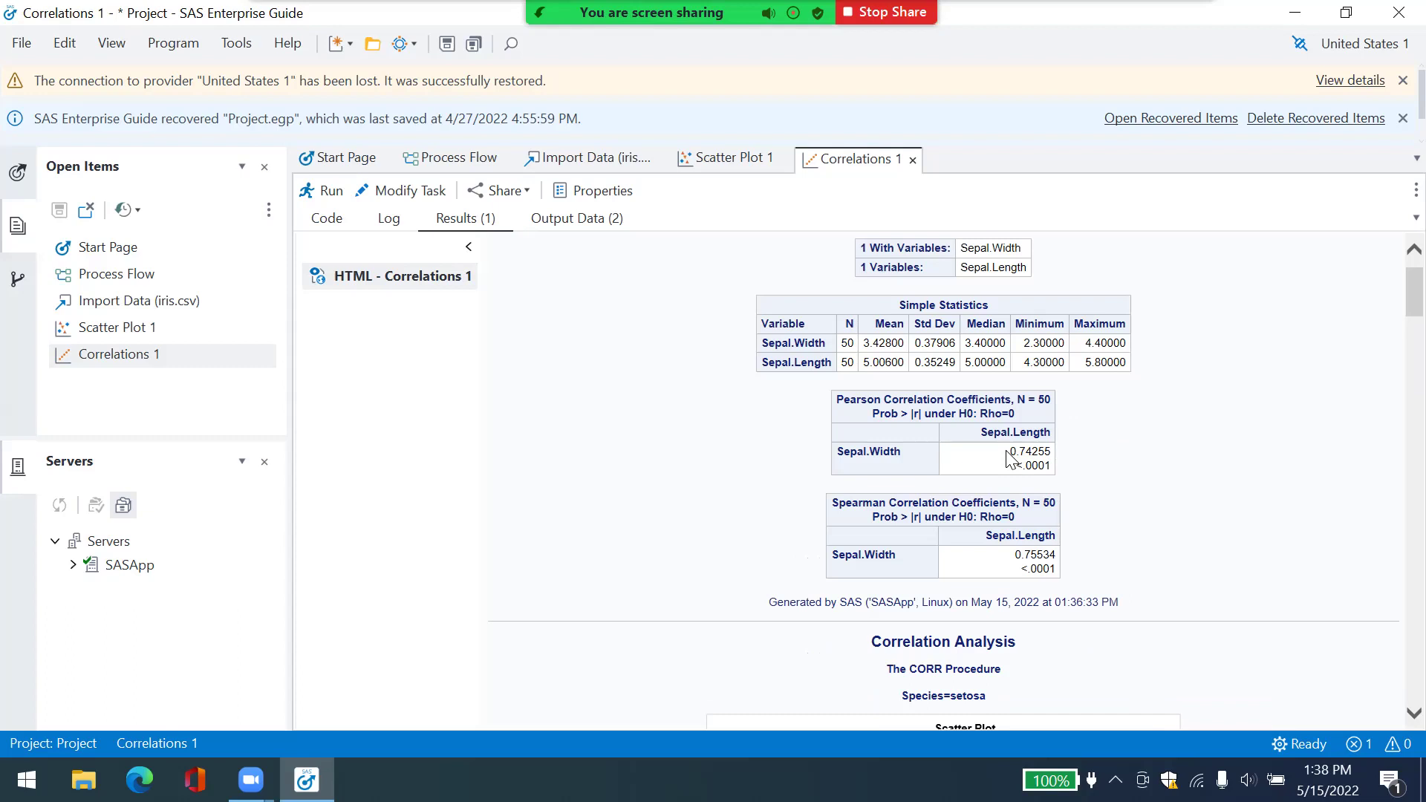
double_click(1043, 449)
click(1087, 551)
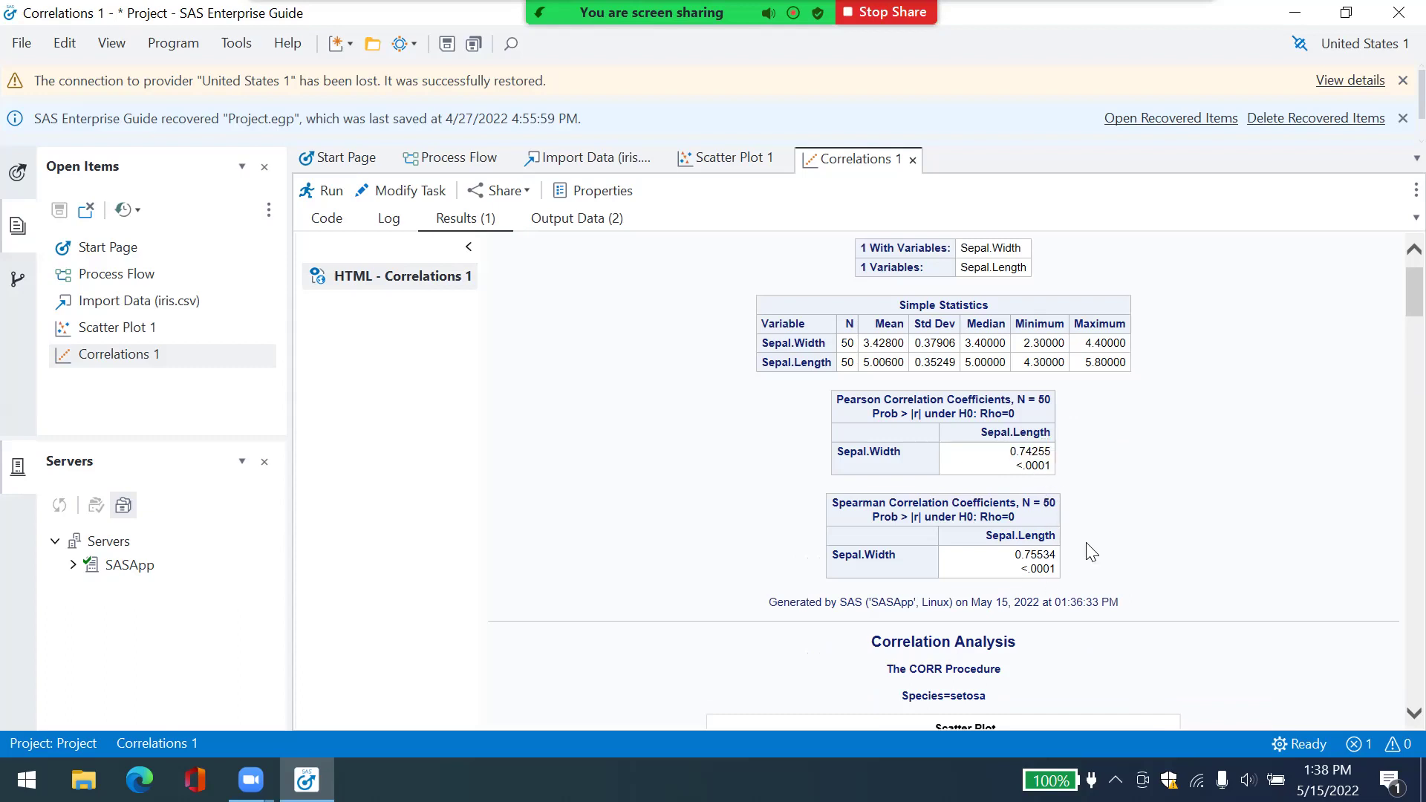
- Review the setosa scatter plot and scatter plot matrix alongside the correlation tables
click(1393, 712)
scroll(1393, 714, down, 5)
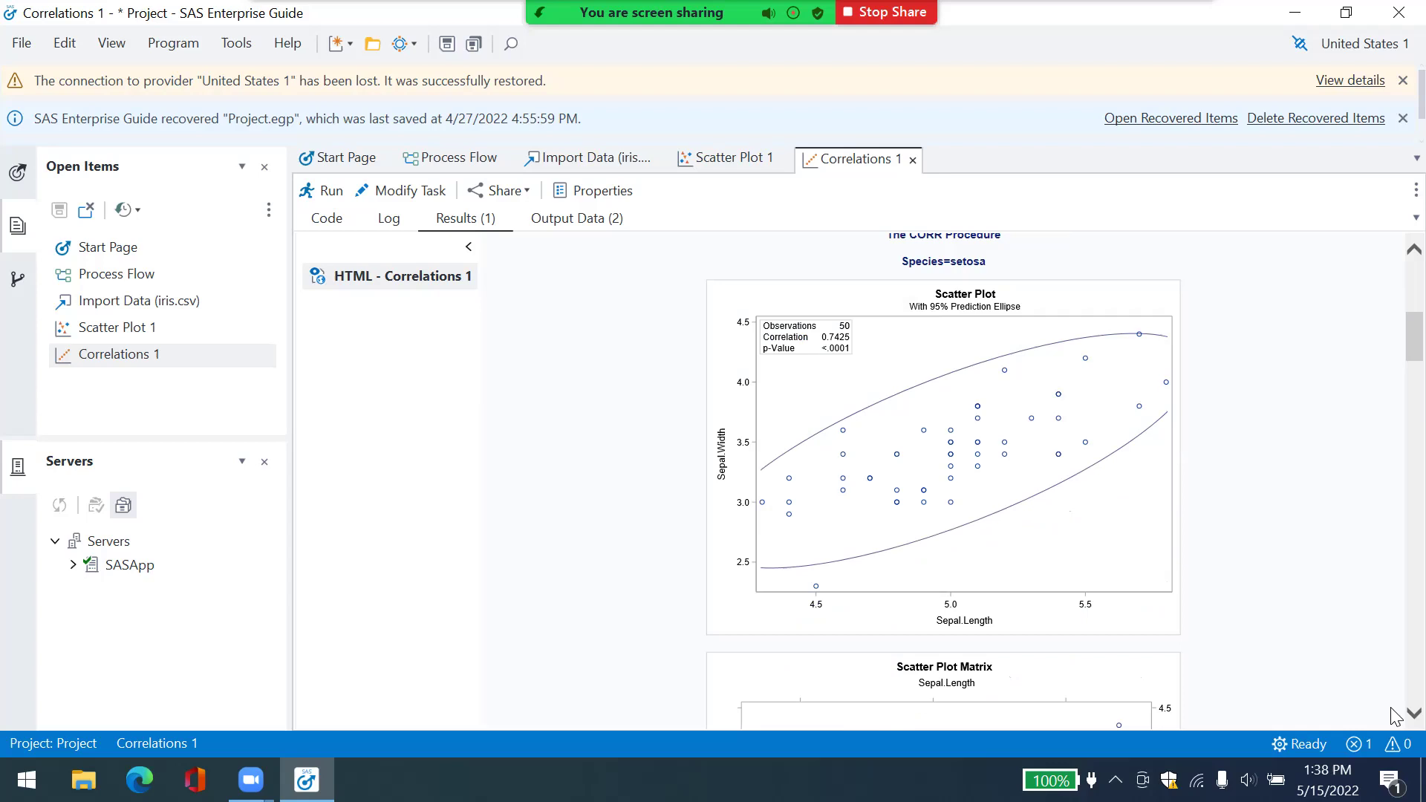
scroll(1394, 715, down, 4)
scroll(1394, 715, down, 4)
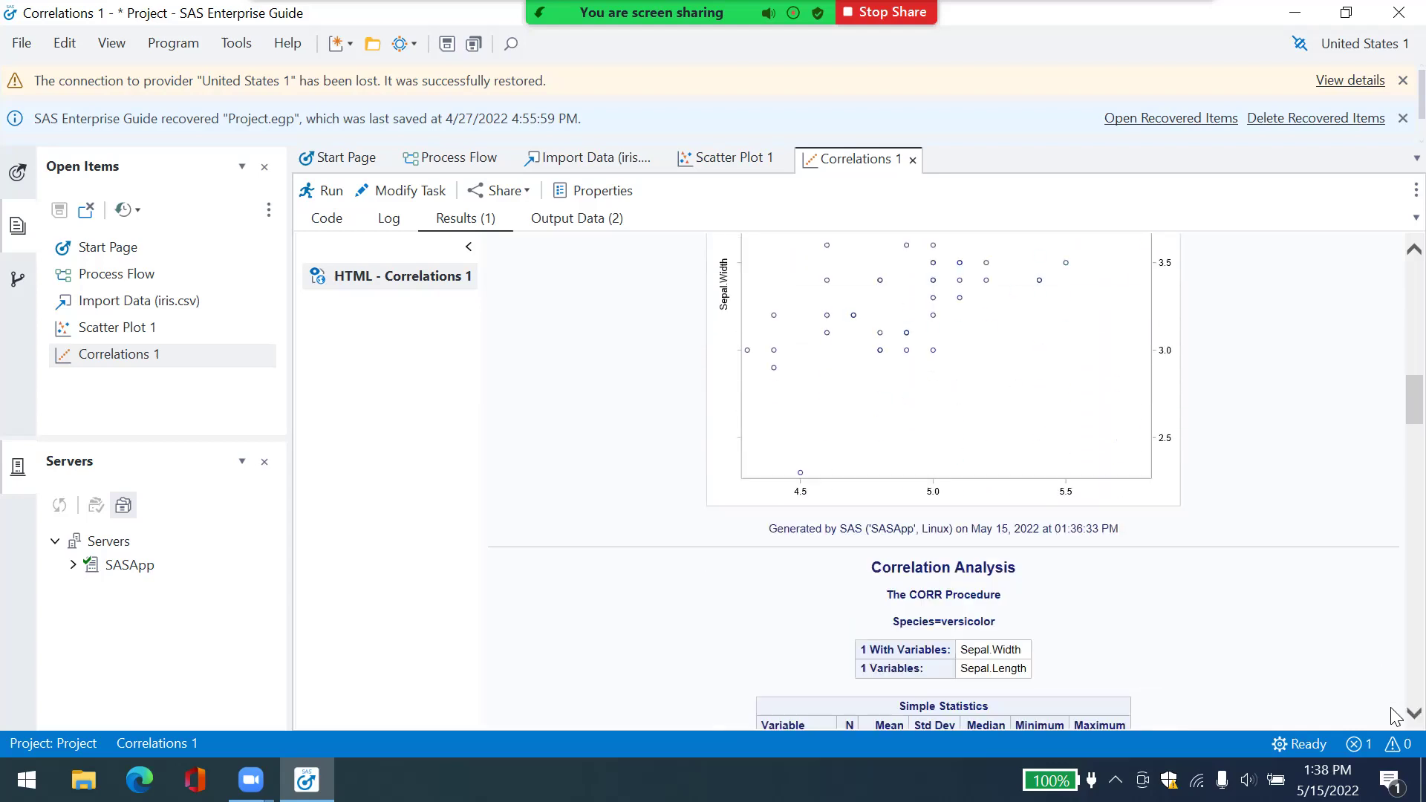
scroll(1397, 407, up, 1)
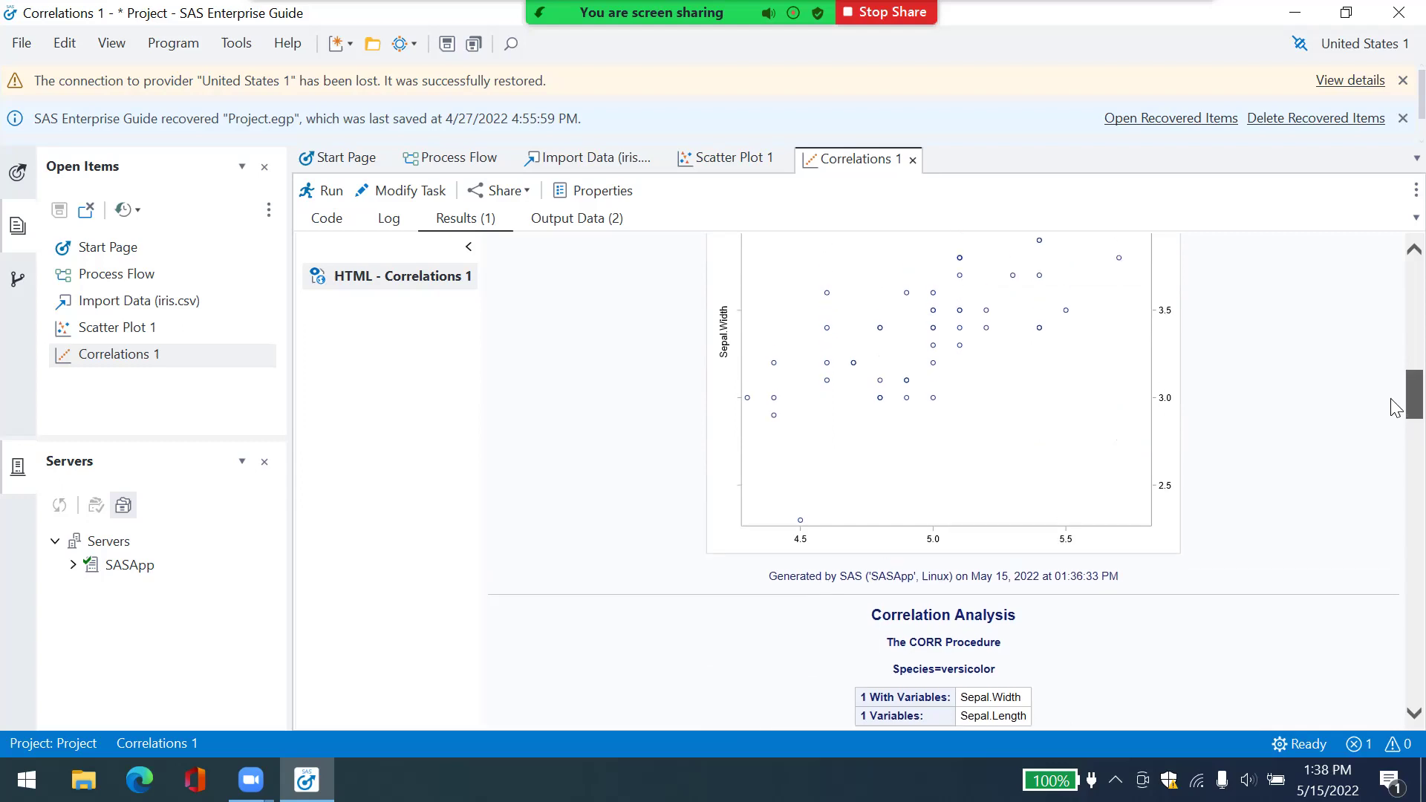
scroll(1397, 407, up, 8)
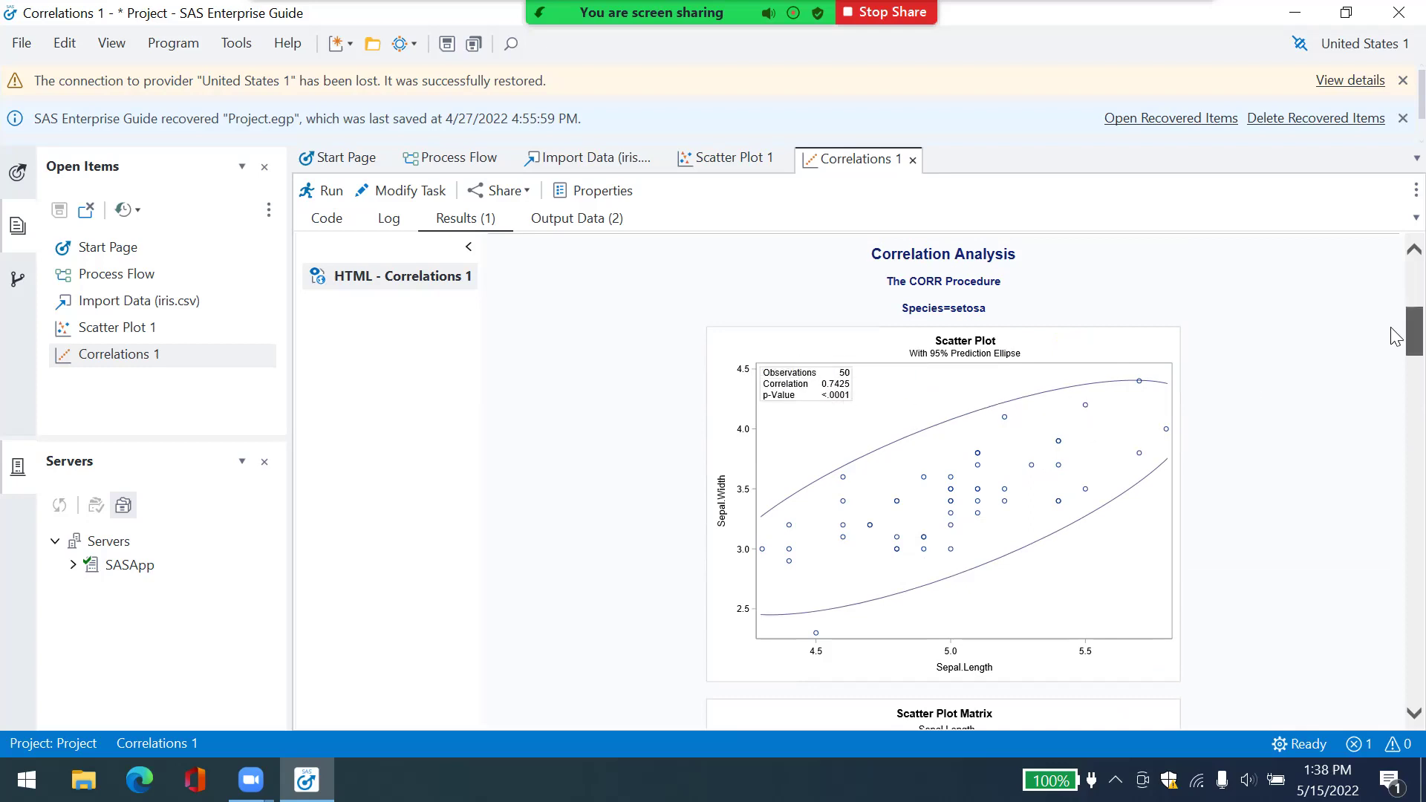
scroll(1395, 335, down, 1)
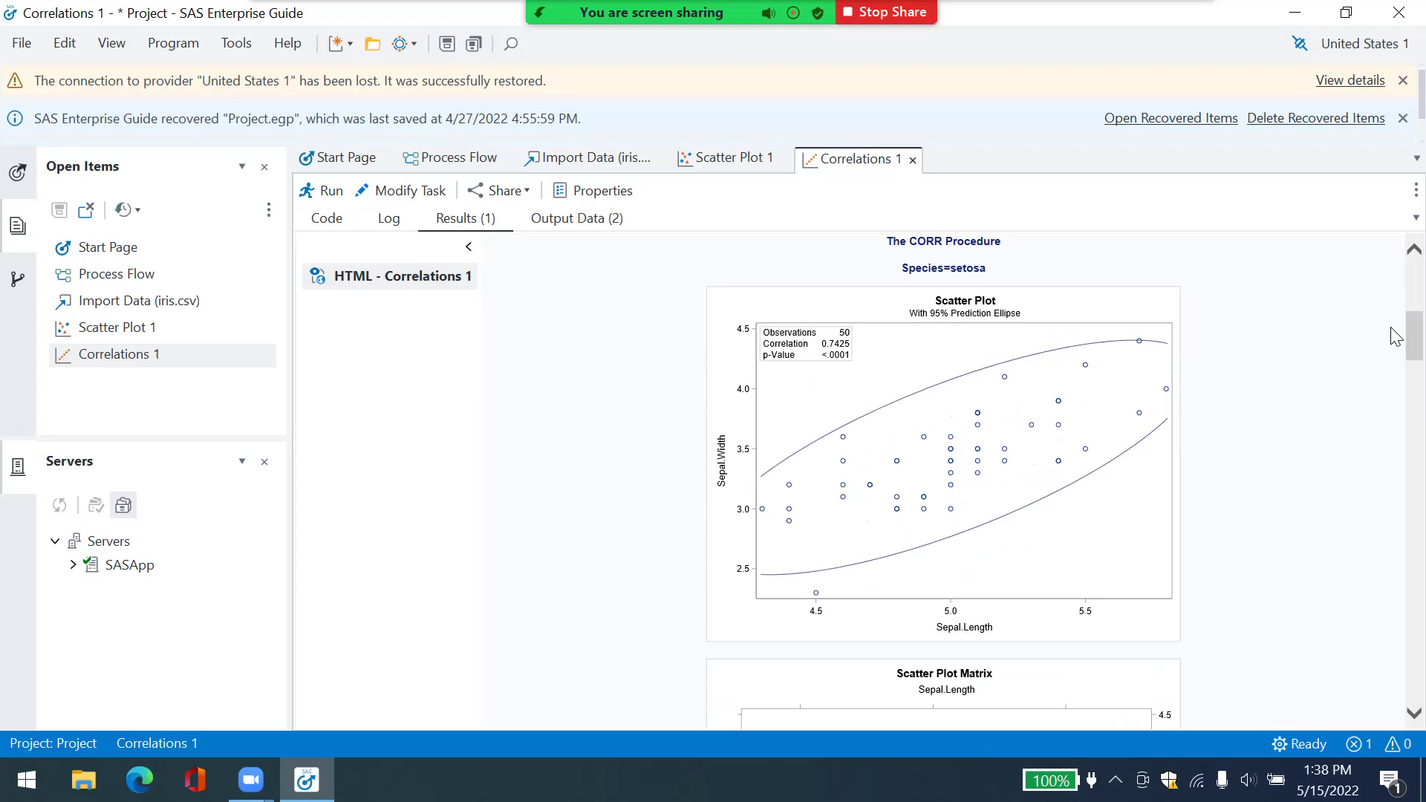
scroll(1396, 331, up, 7)
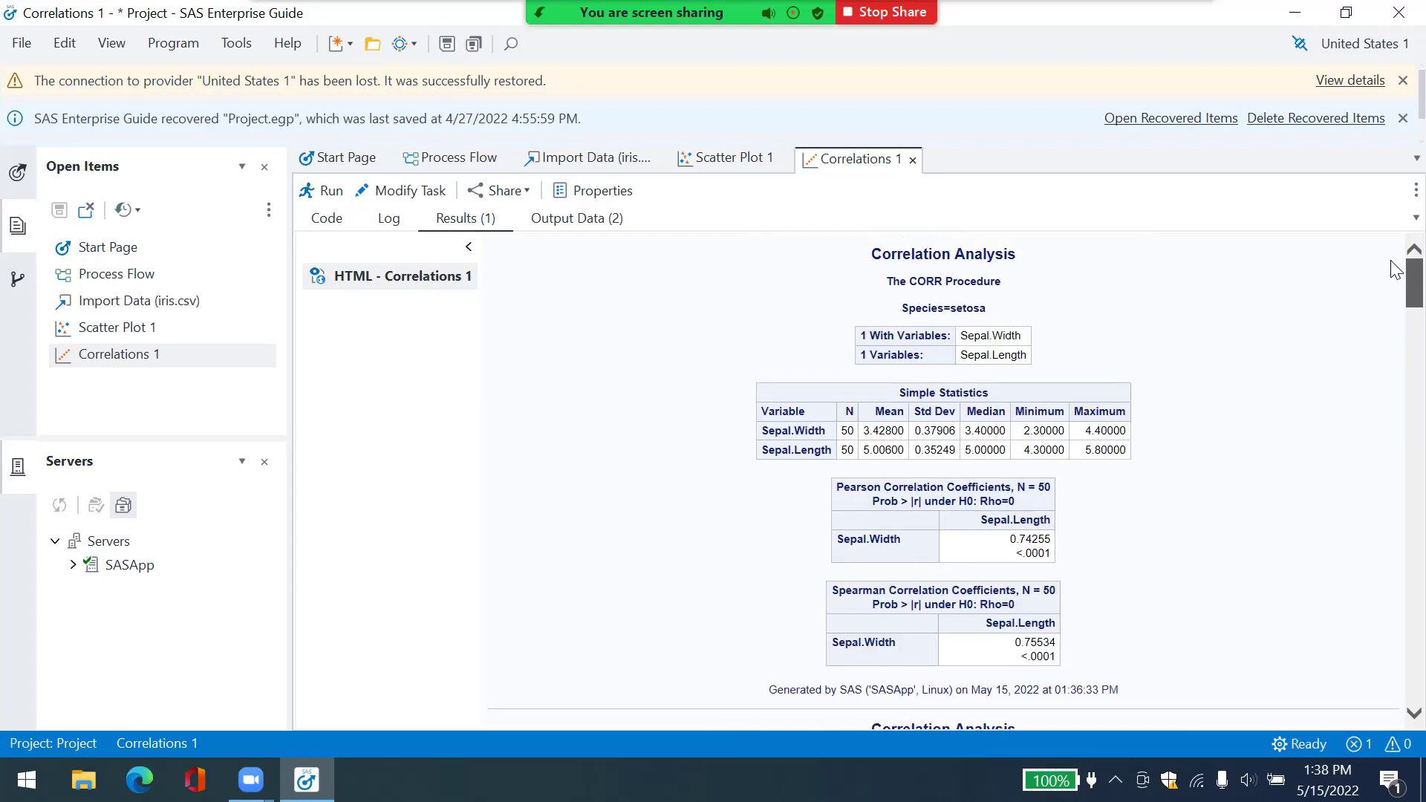
scroll(1396, 283, down, 15)
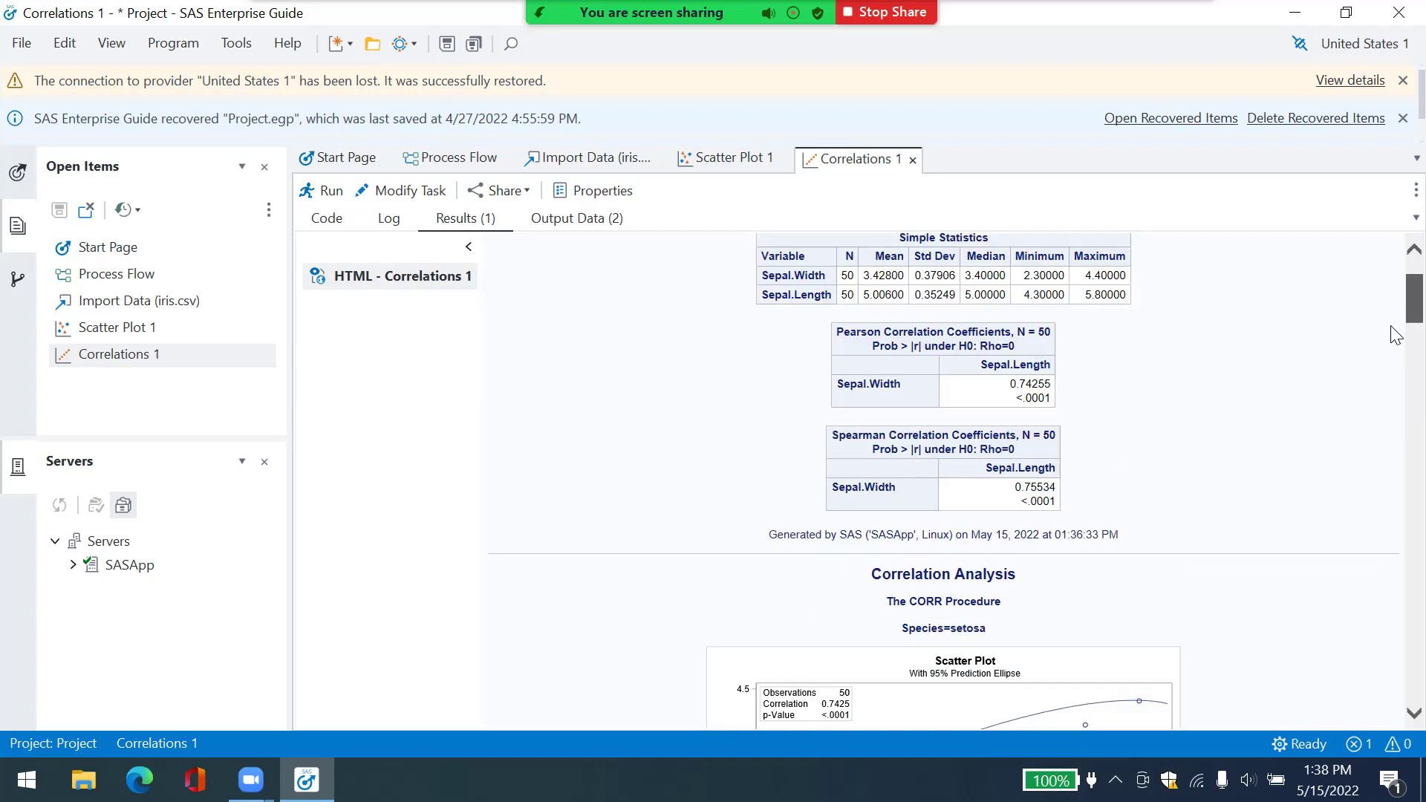
- Examine the versicolor simple statistics and its Pearson and Spearman correlation coefficients with their p-values
scroll(1396, 401, down, 5)
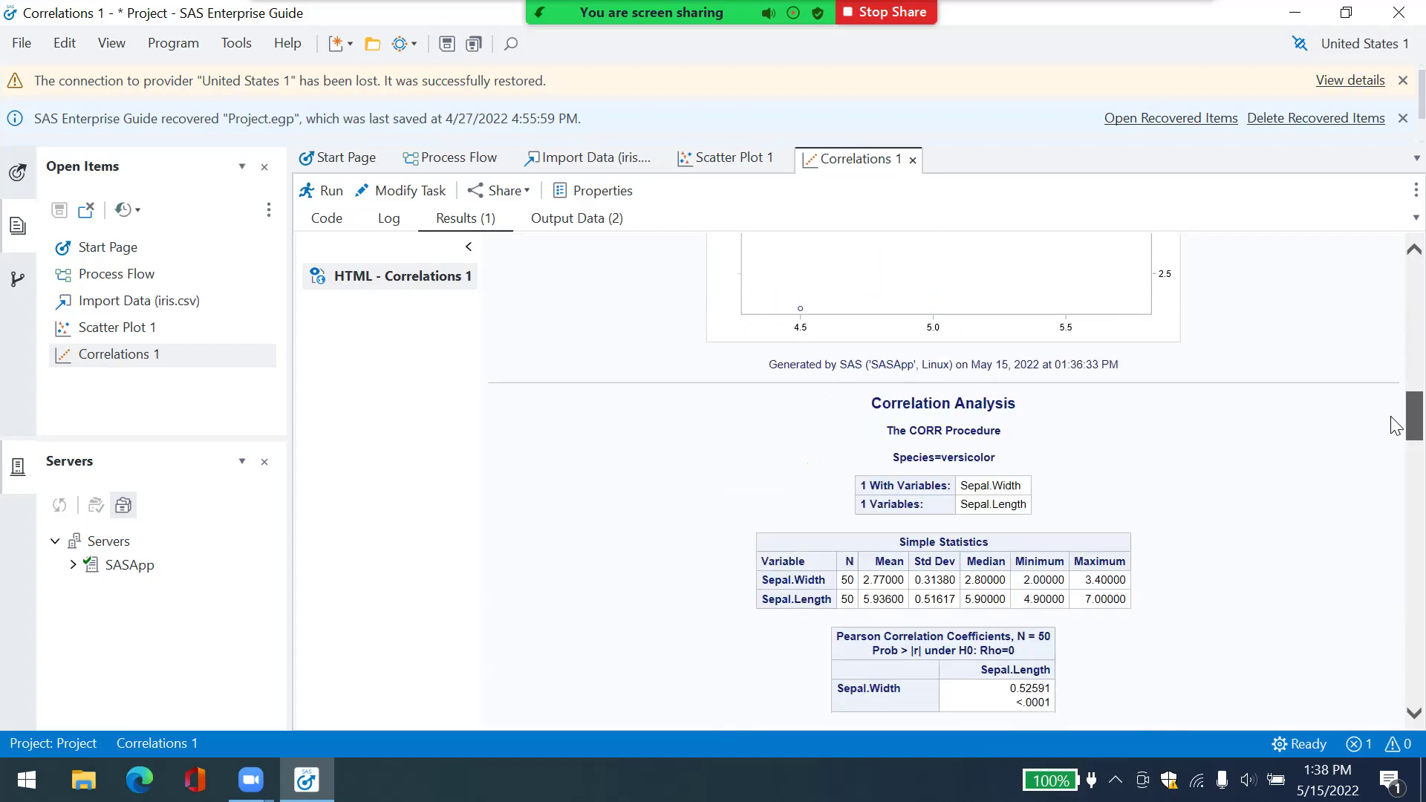
scroll(1396, 436, up, 1)
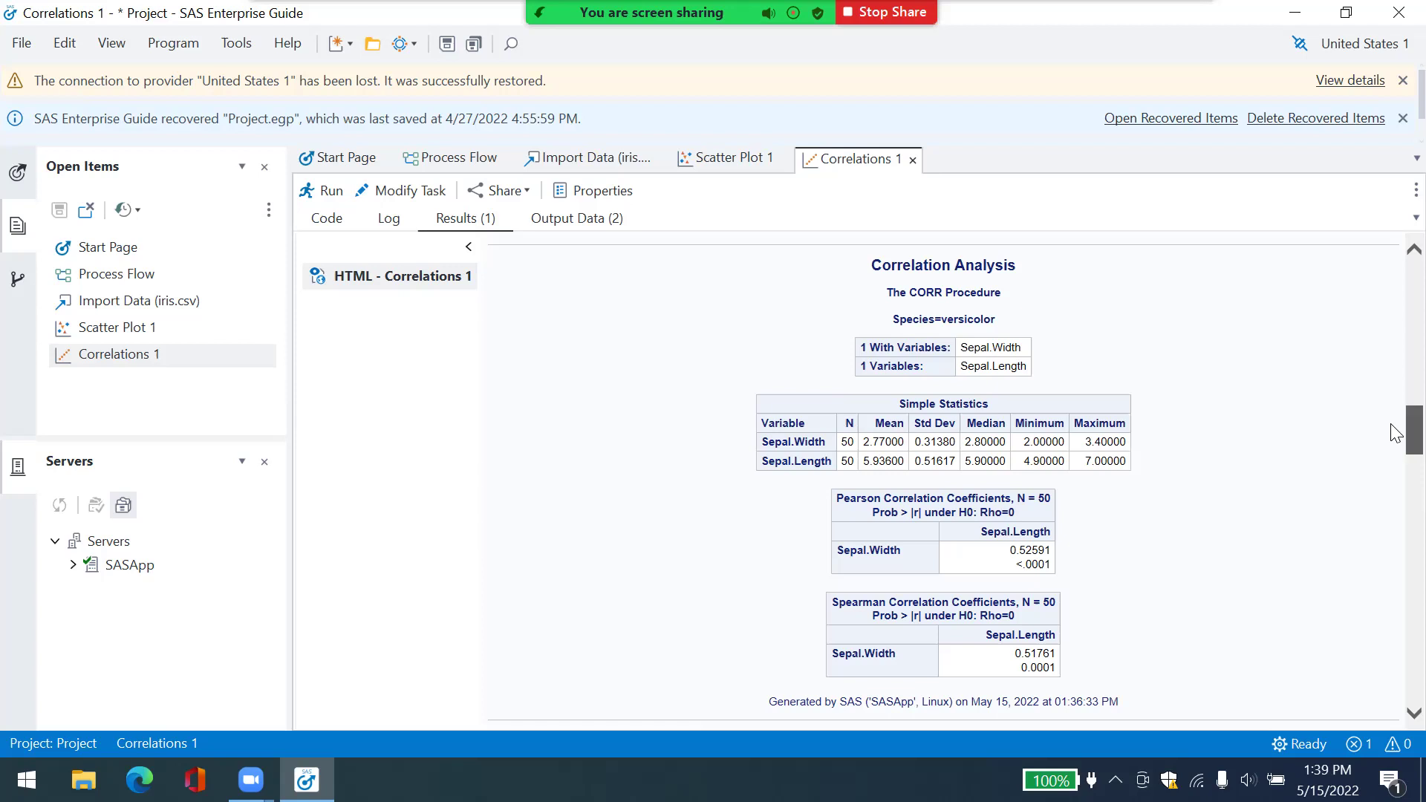
scroll(1395, 434, down, 1)
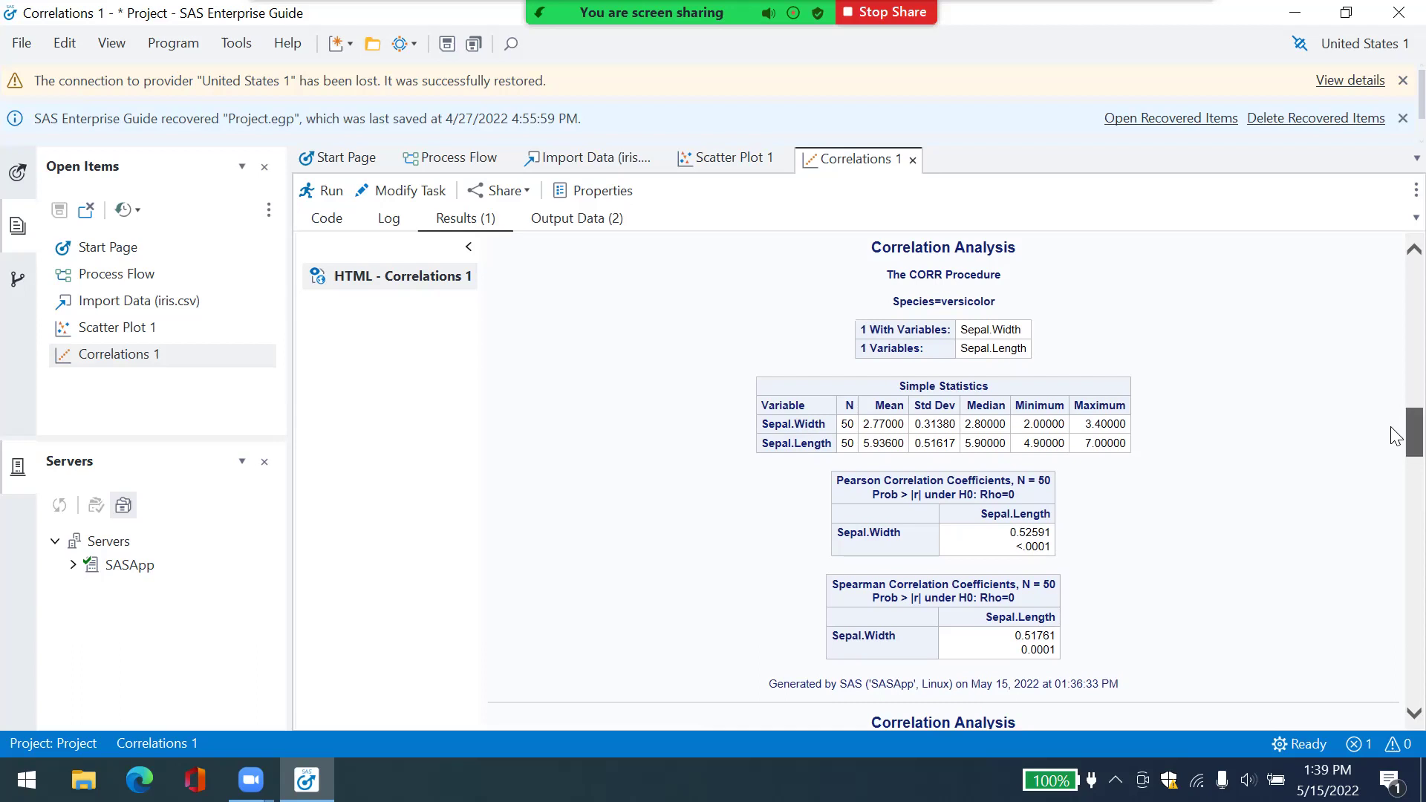
scroll(1395, 434, down, 1)
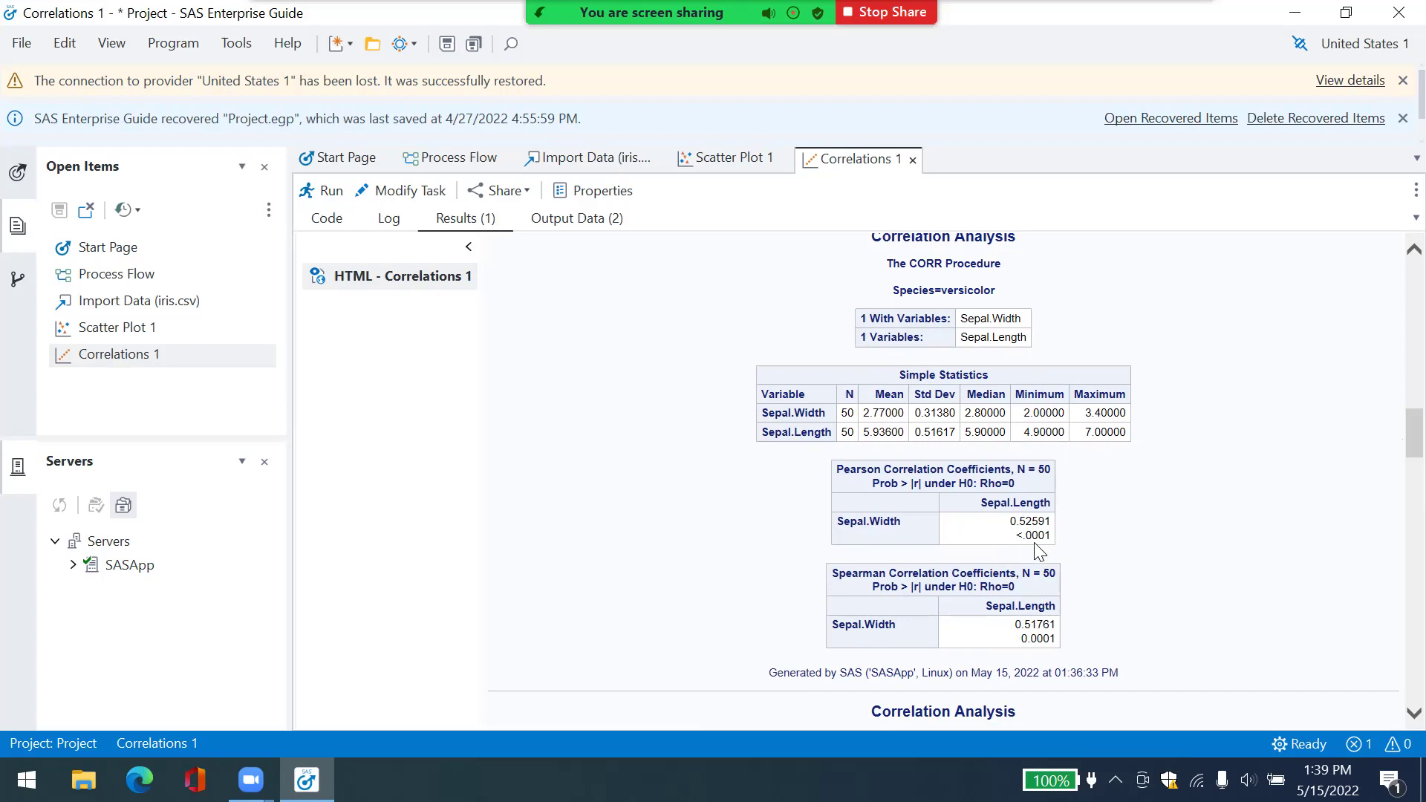
drag(1030, 538, 1053, 538)
drag(1021, 639, 1058, 640)
click(1031, 626)
- Compare the versicolor scatter plot with 95% prediction ellipse and its scatter plot matrix against the versicolor plot in Scatter Plot 1
drag(1392, 453, 1392, 495)
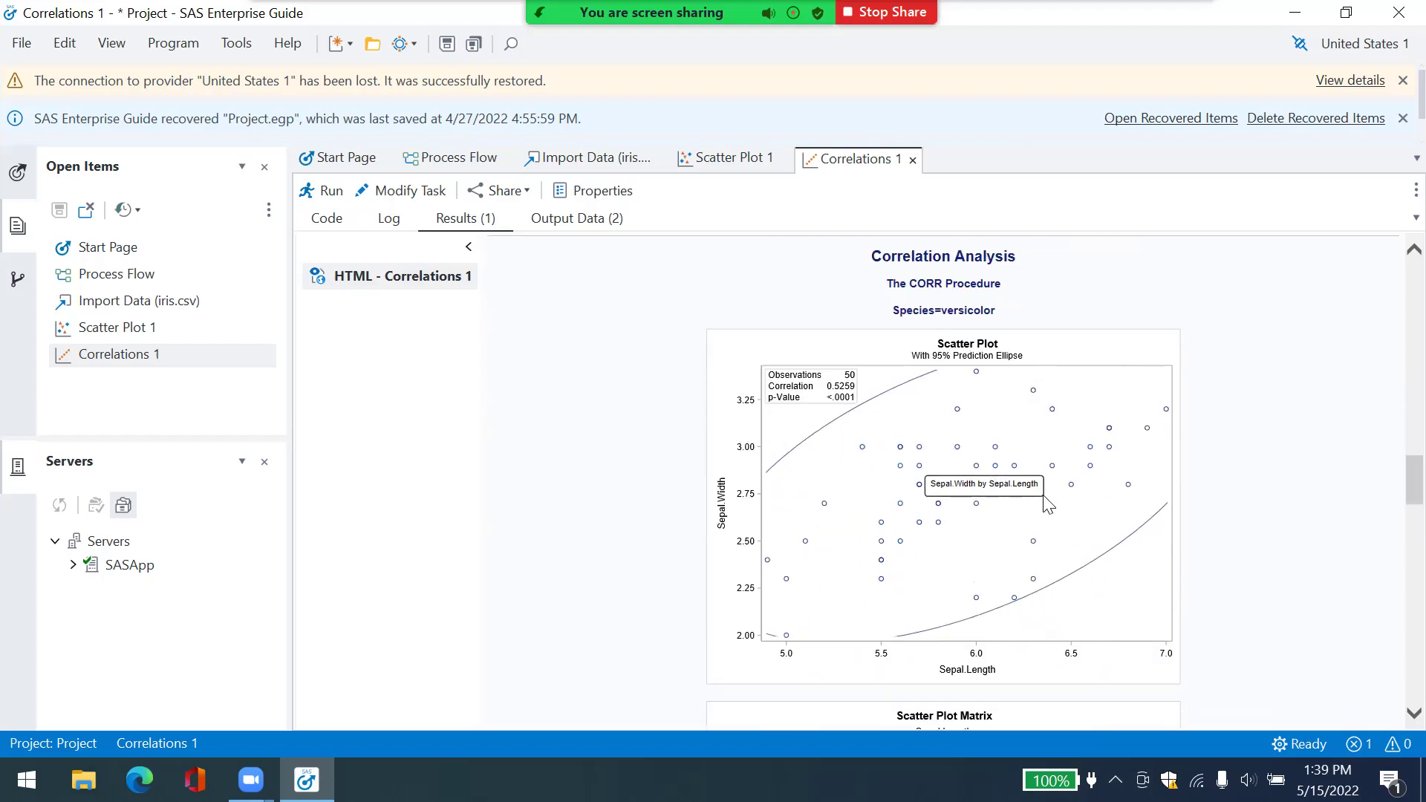
click(731, 158)
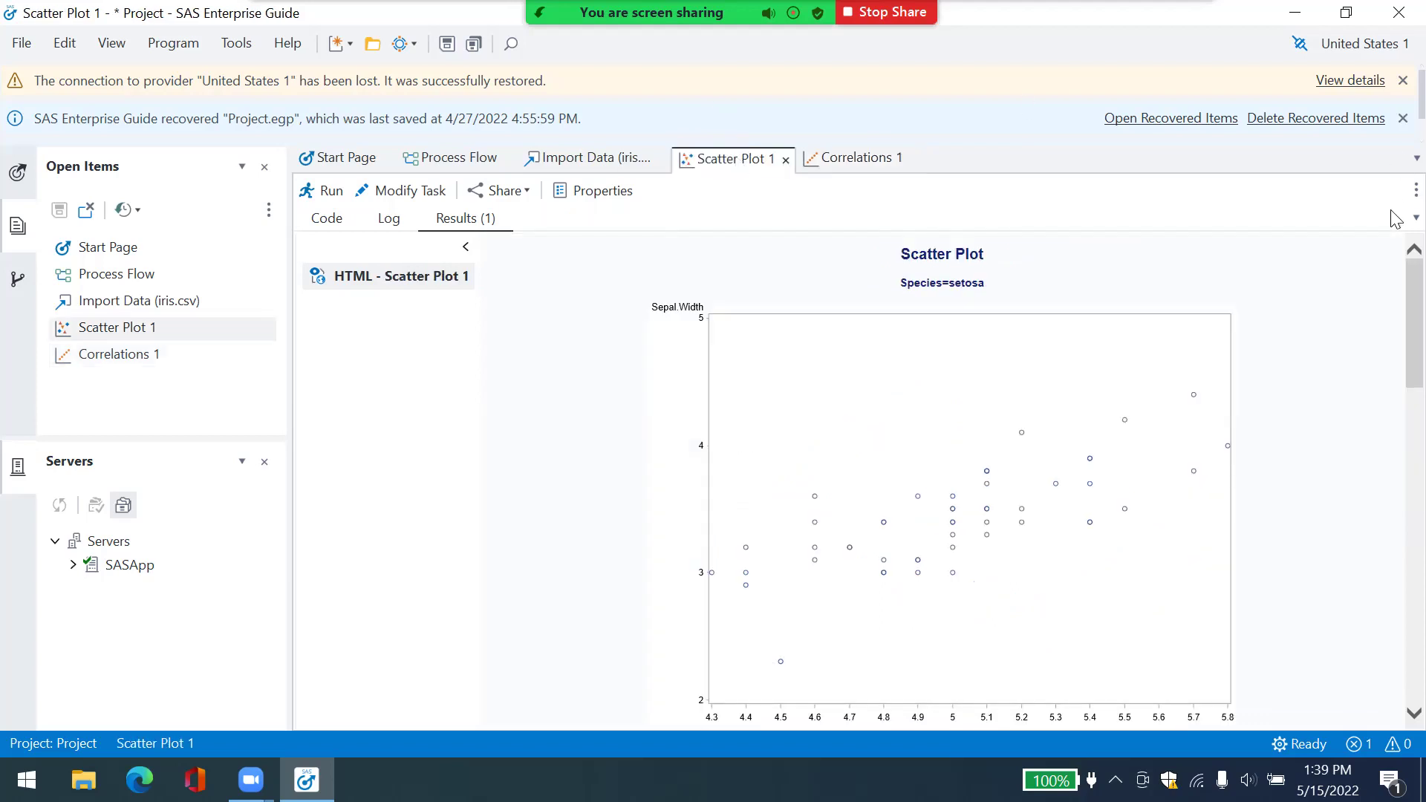
drag(1395, 296, 1395, 461)
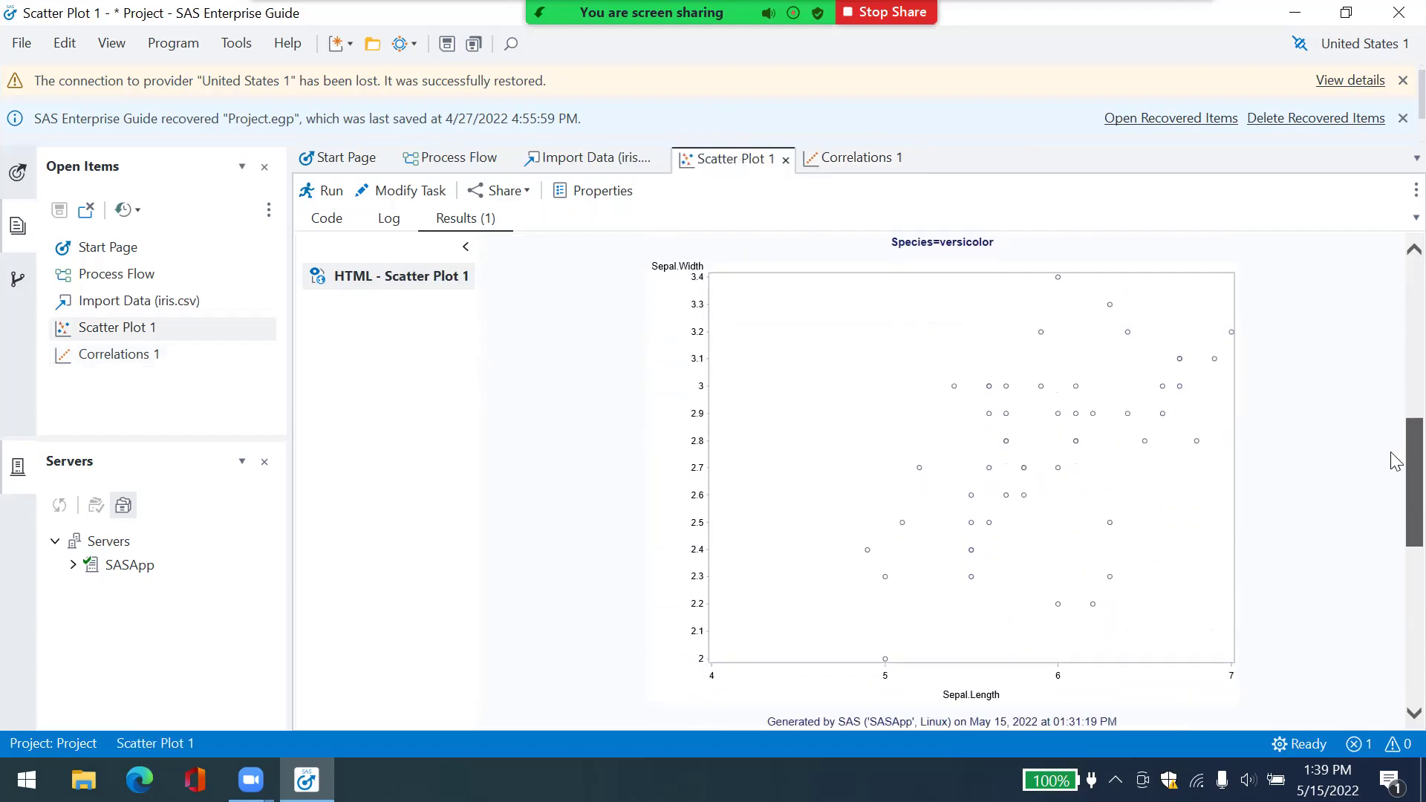
click(856, 163)
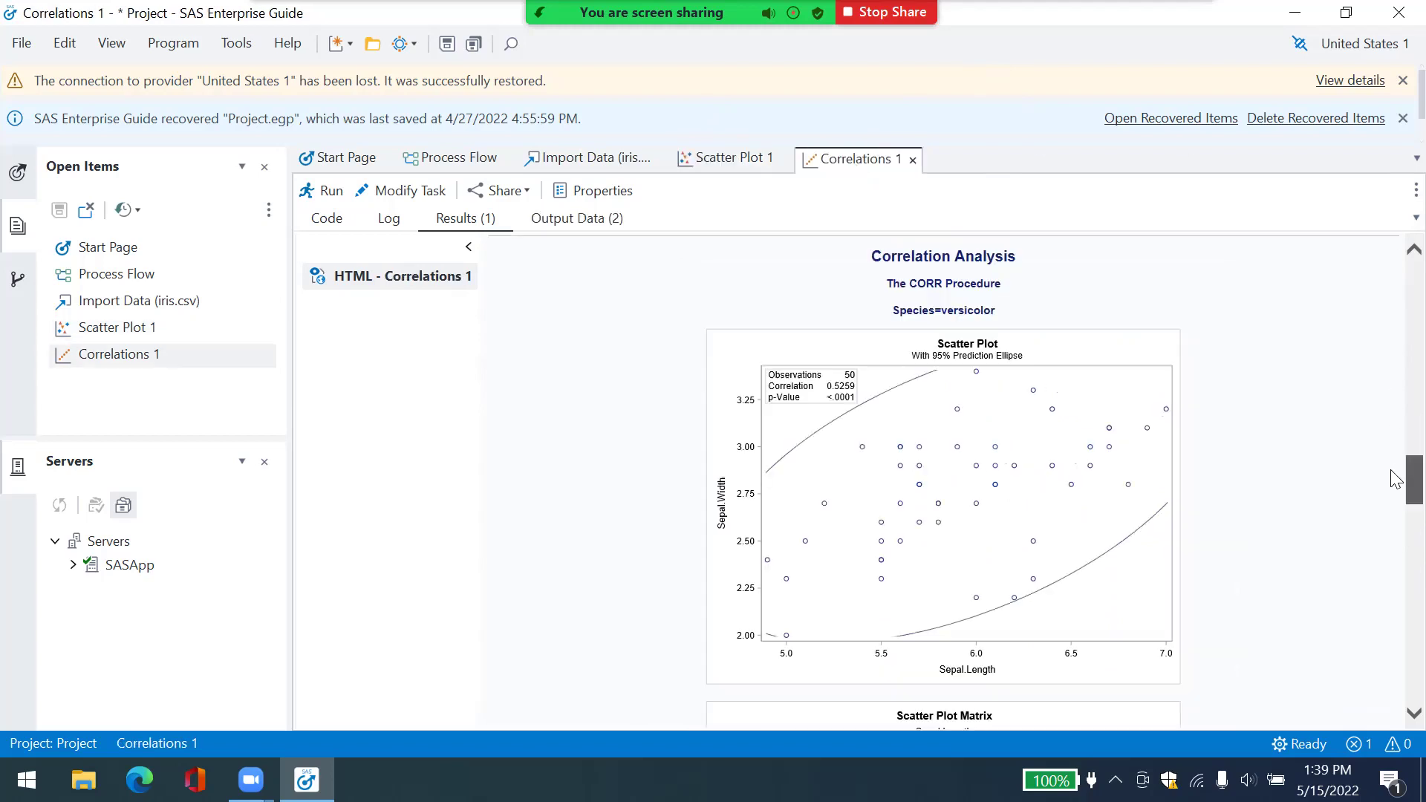
scroll(1397, 476, up, 1)
drag(1395, 476, 1397, 529)
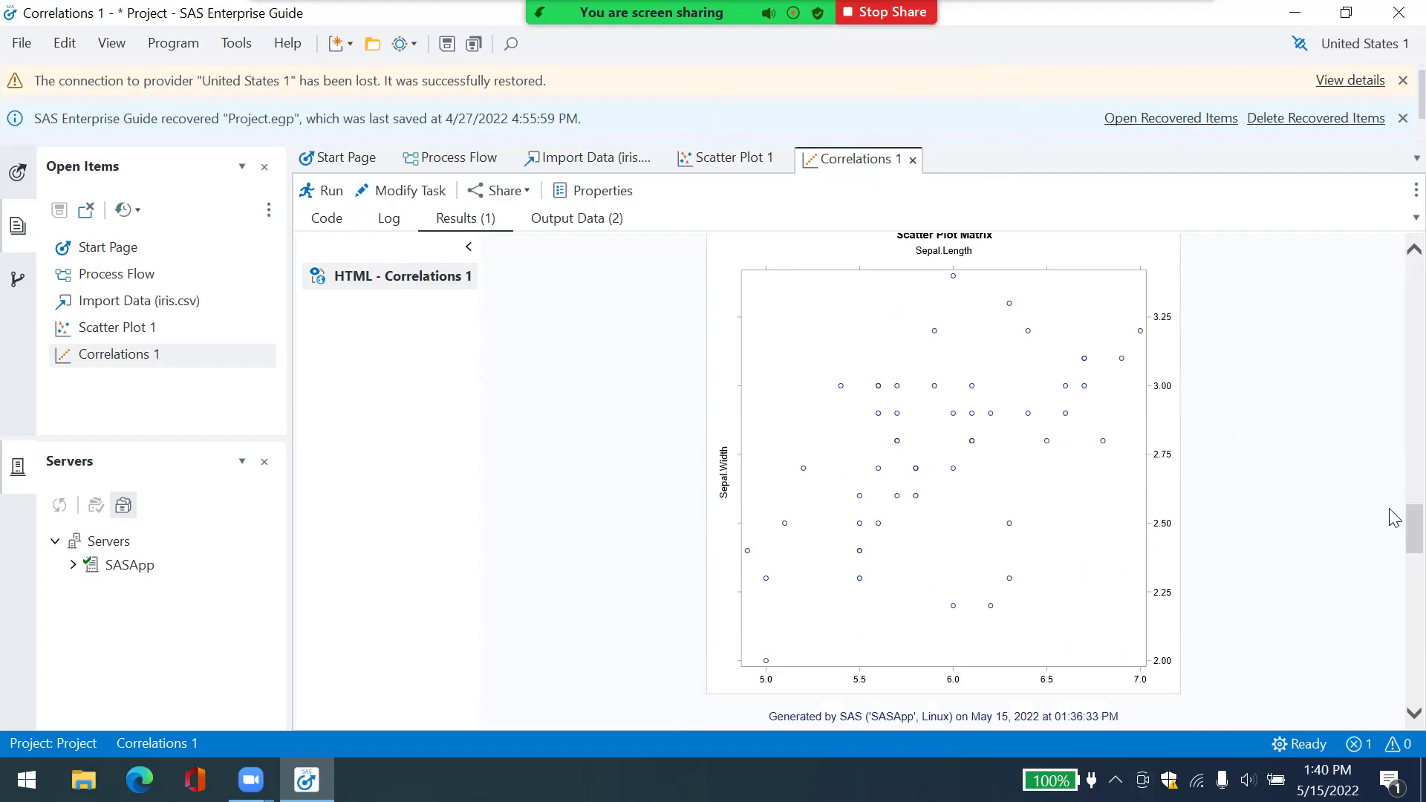
- View the virginica correlation tables and compare them with the virginica plot in the Scatter Plot 1 results
drag(1396, 536, 1396, 586)
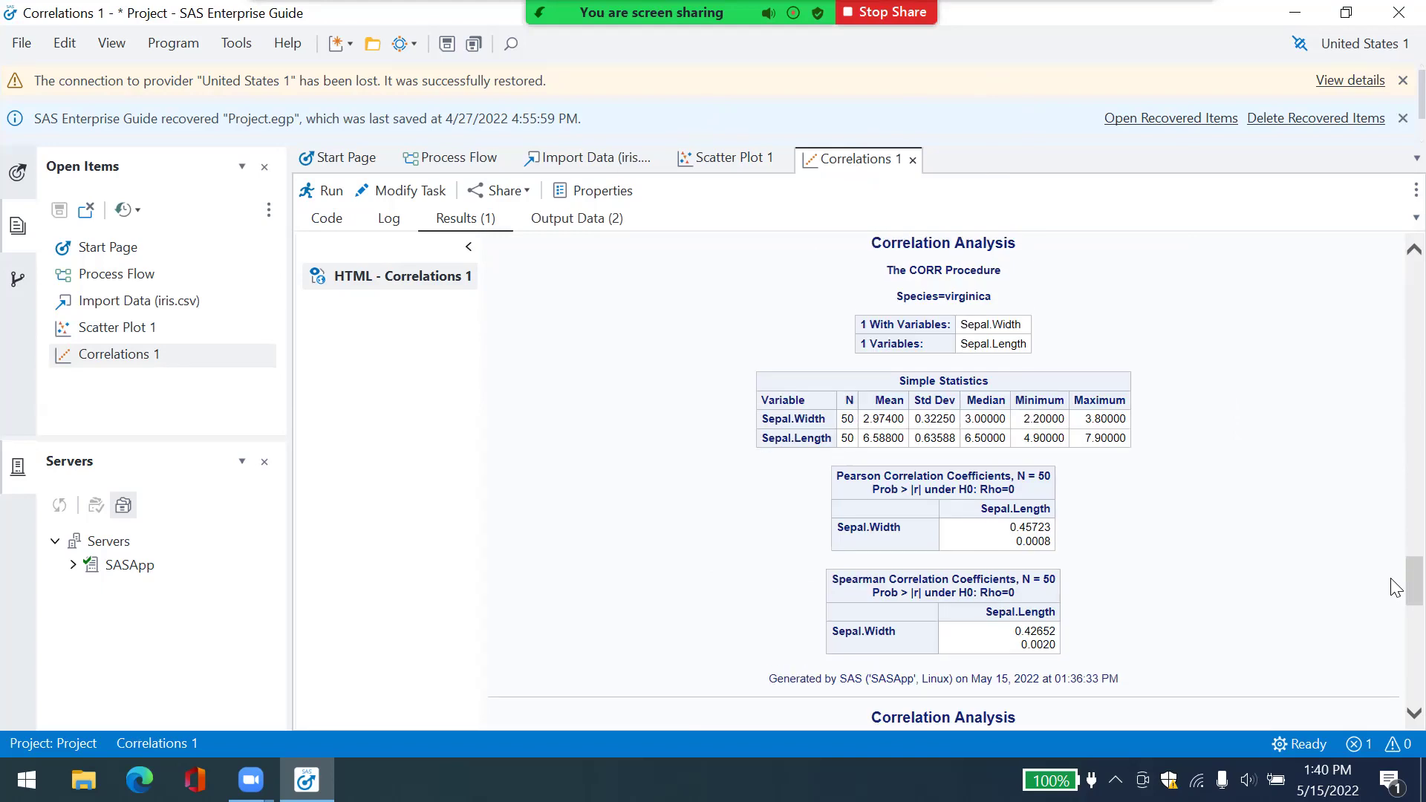
click(730, 159)
drag(1393, 446, 1397, 613)
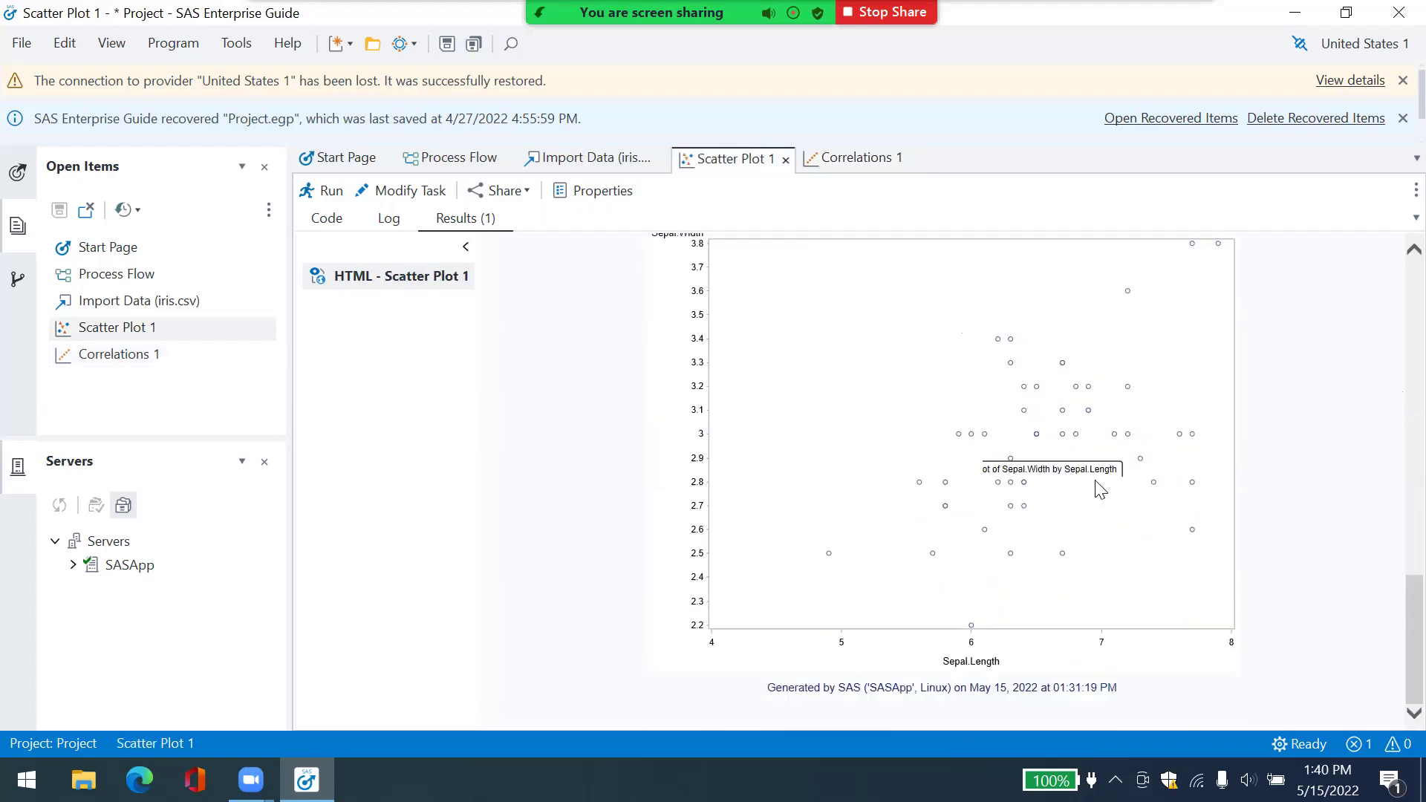
click(852, 162)
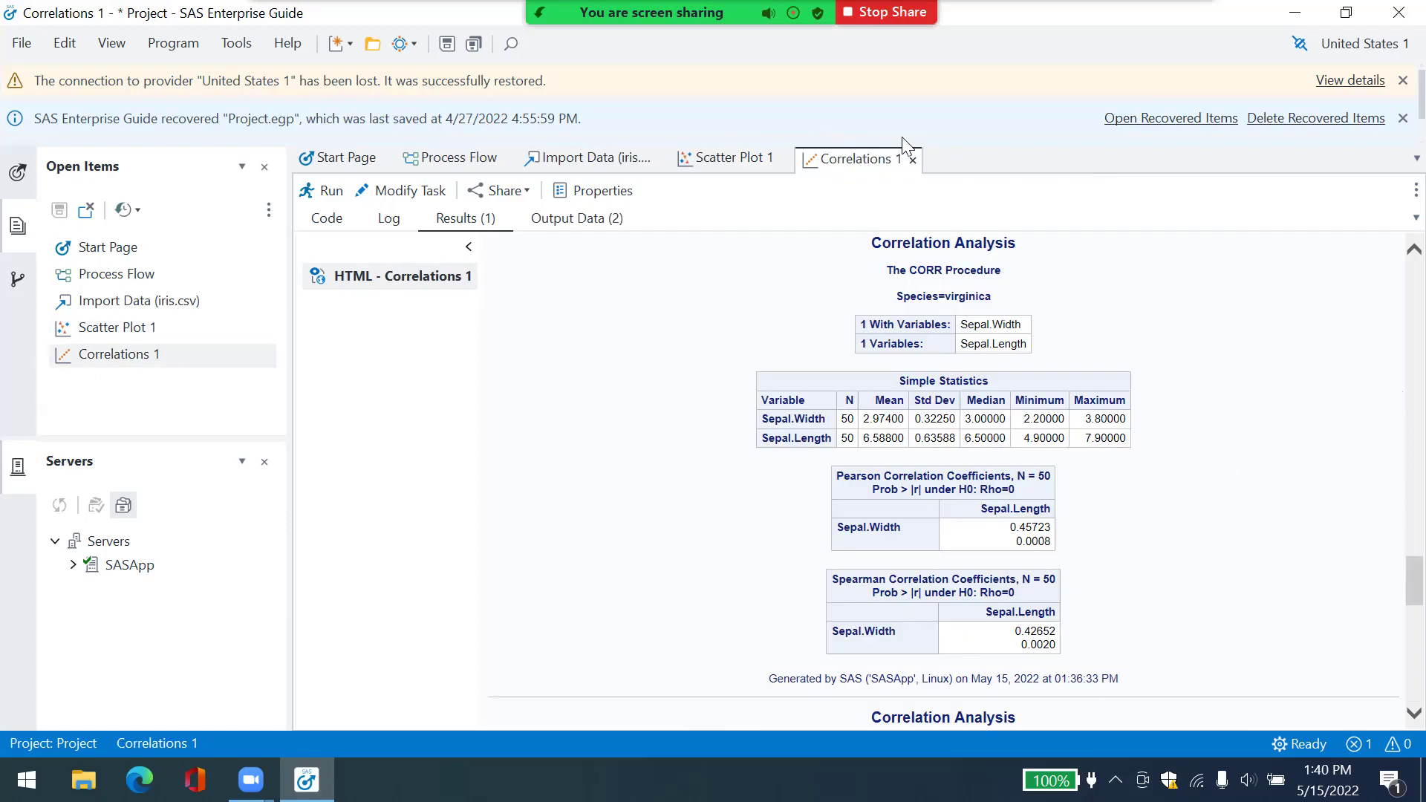
- Examine the virginica Pearson and Spearman coefficients and p-values, along with the scatter plot and its 95% prediction ellipse
drag(1414, 572, 1412, 587)
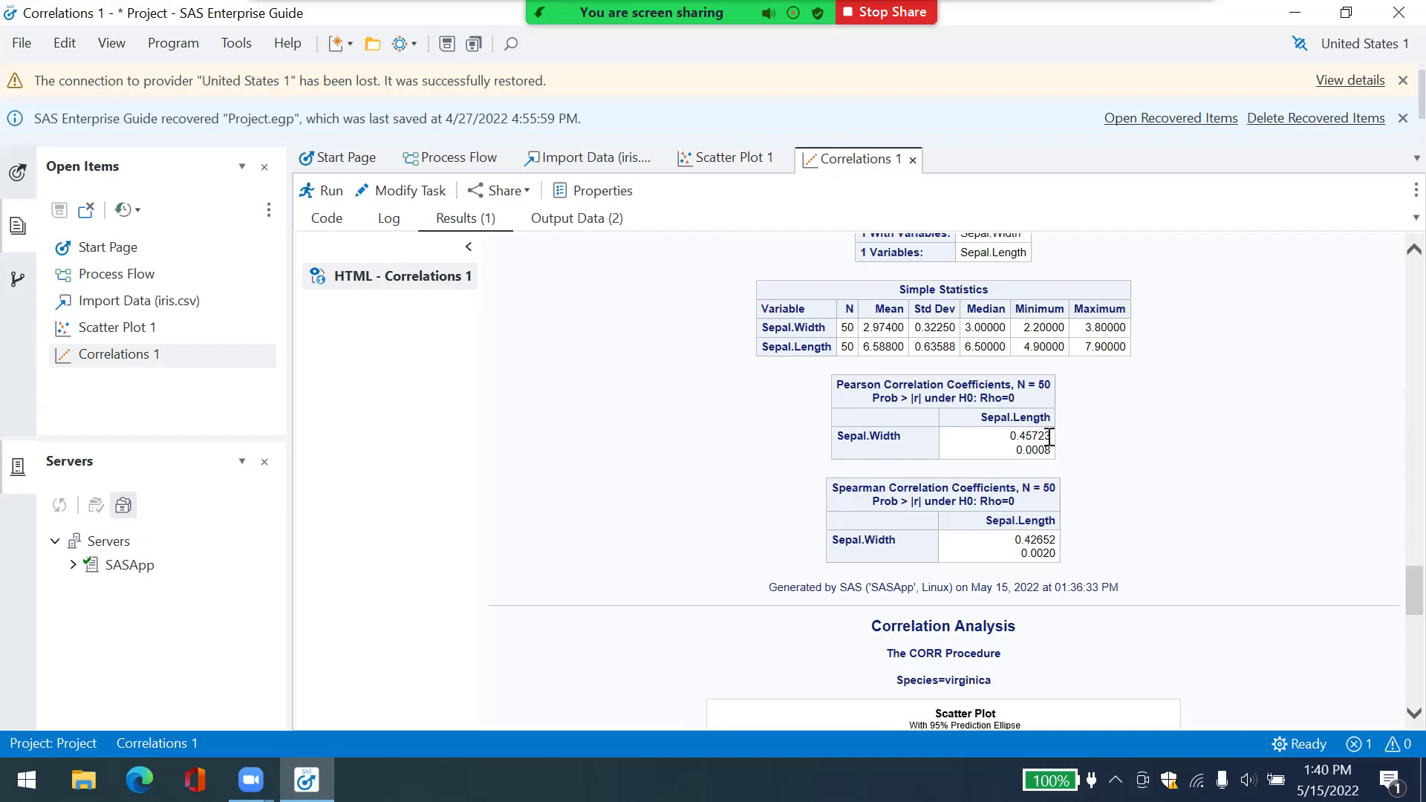
double_click(1034, 554)
click(1036, 541)
drag(1407, 583, 1392, 622)
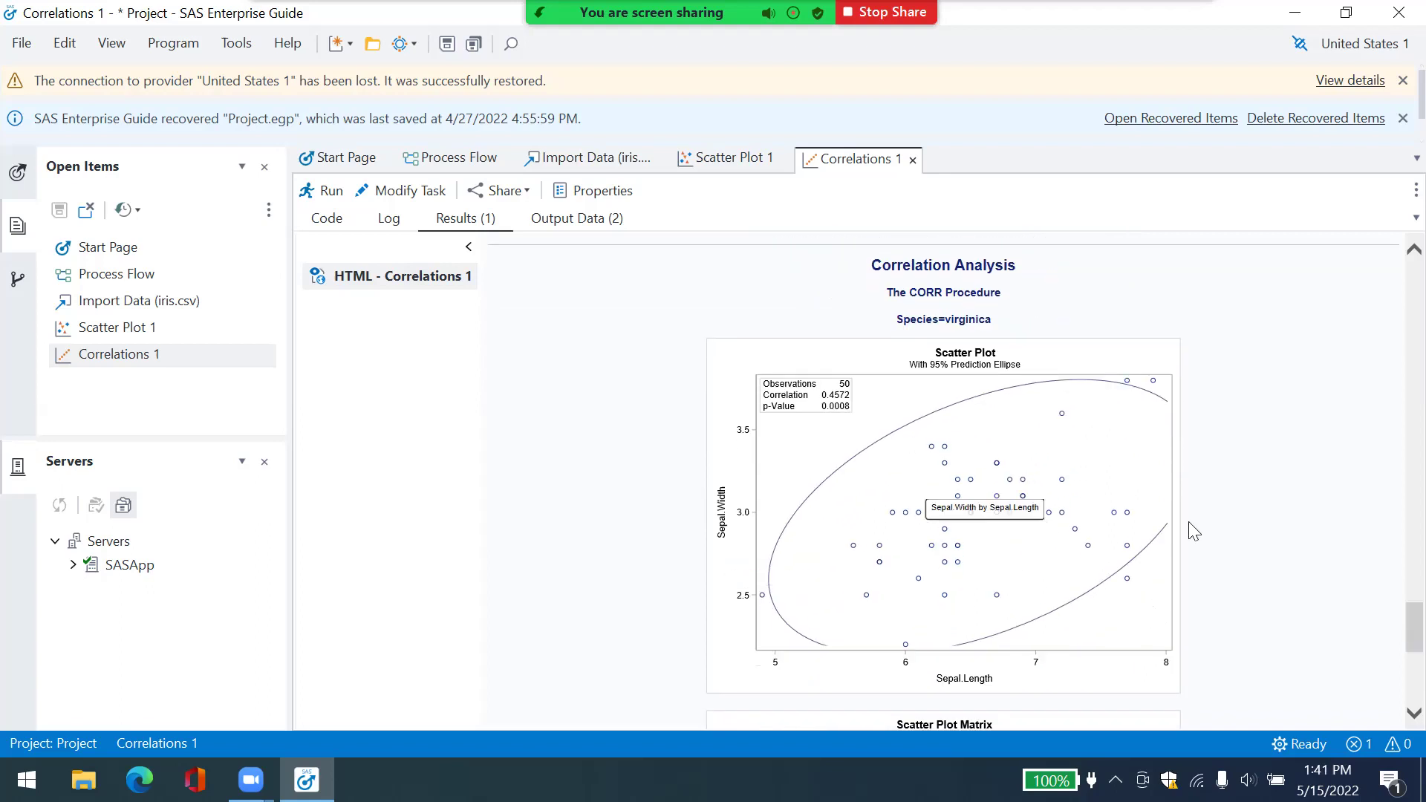
scroll(1395, 614, down, 3)
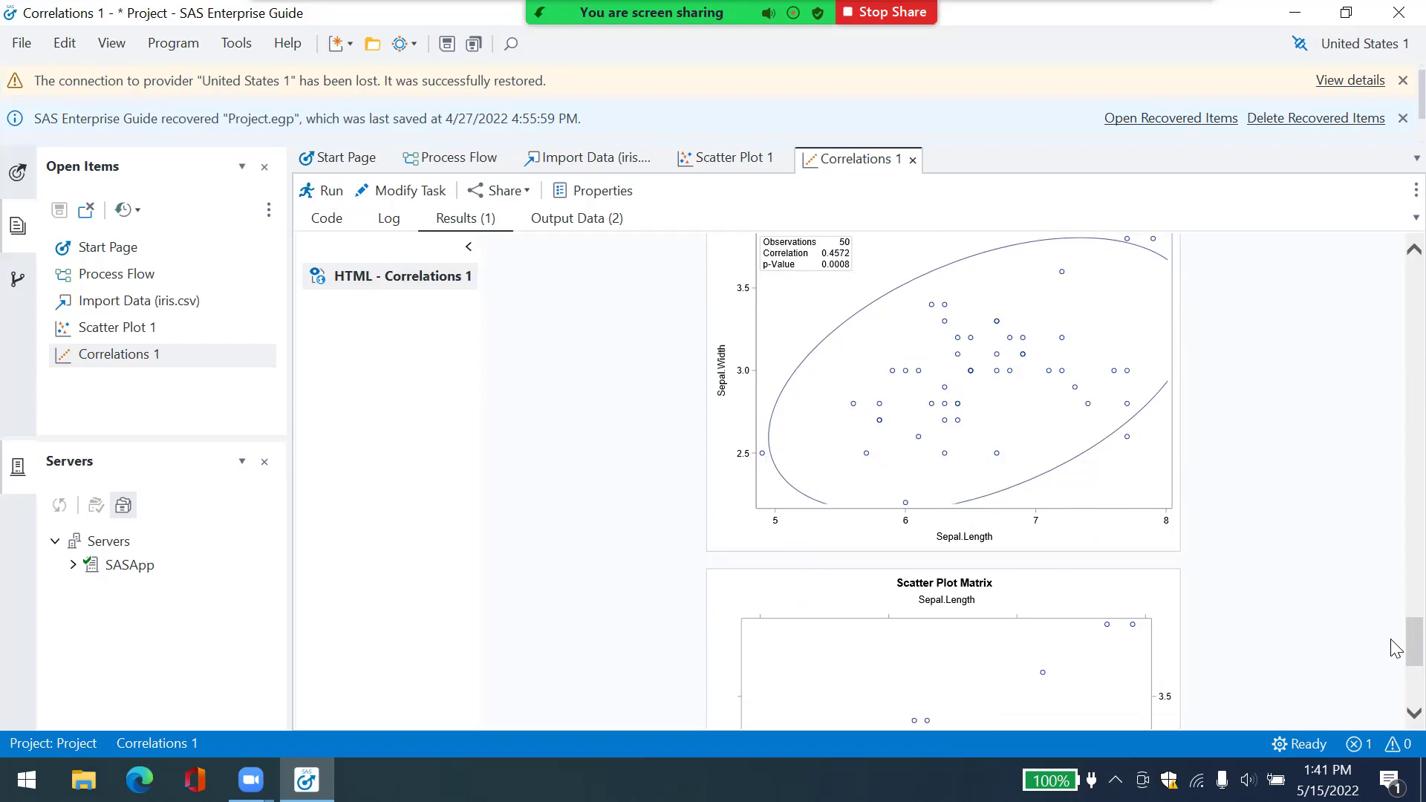
- Export the correlation output data to the Desktop as a Microsoft Excel workbook (*.xlsx) named Spearman correlations of WORK_IRIS
drag(1393, 647, 1397, 282)
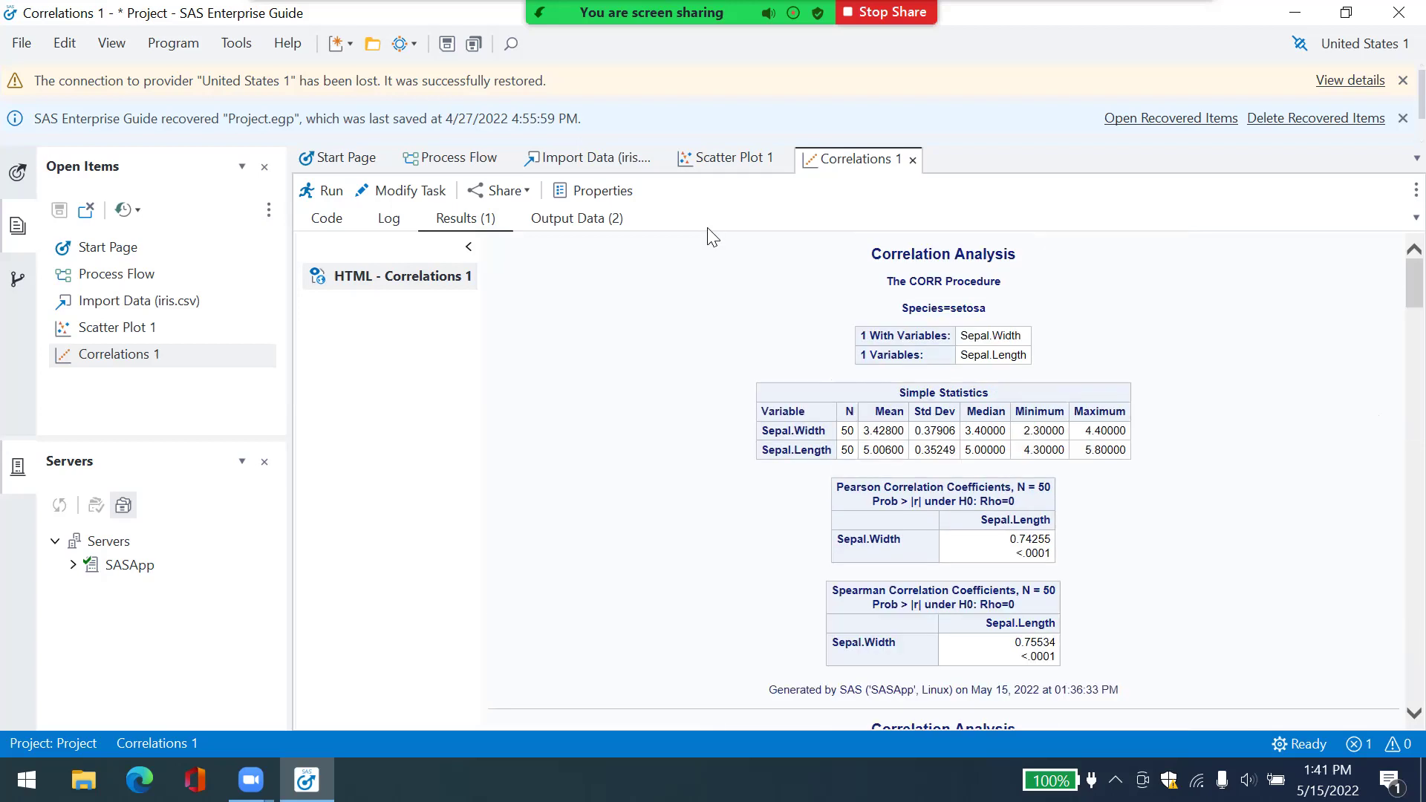
click(501, 191)
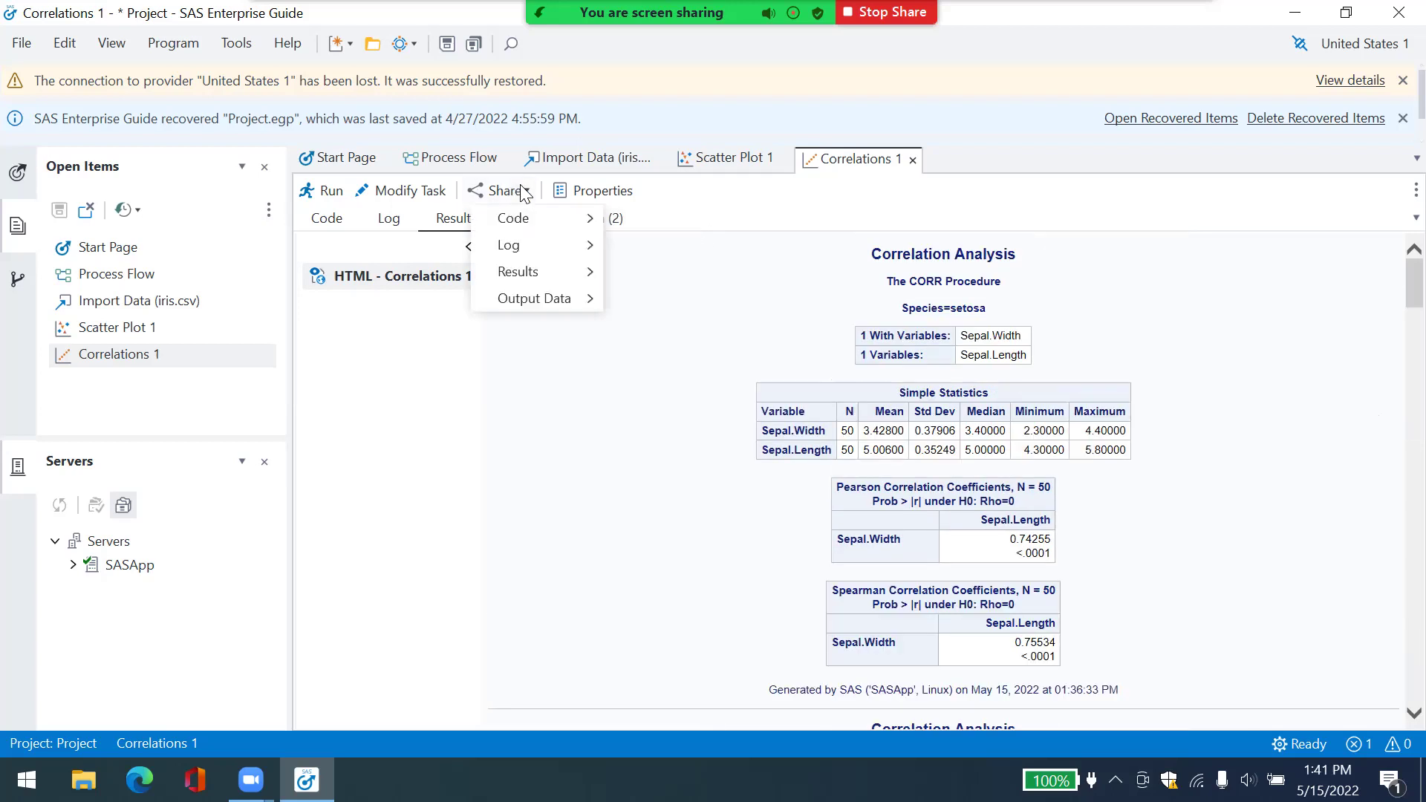
mouse_move(548, 301)
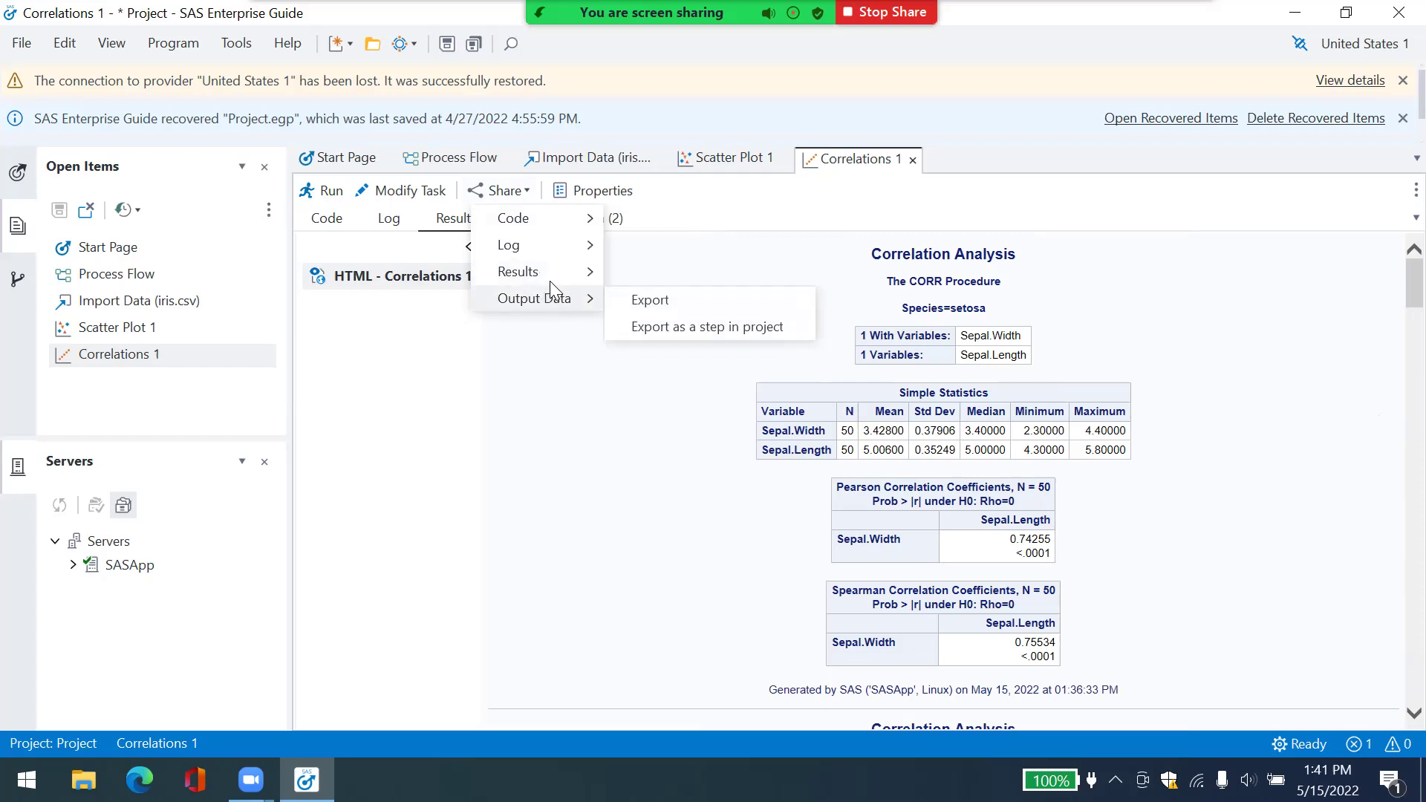
mouse_move(550, 276)
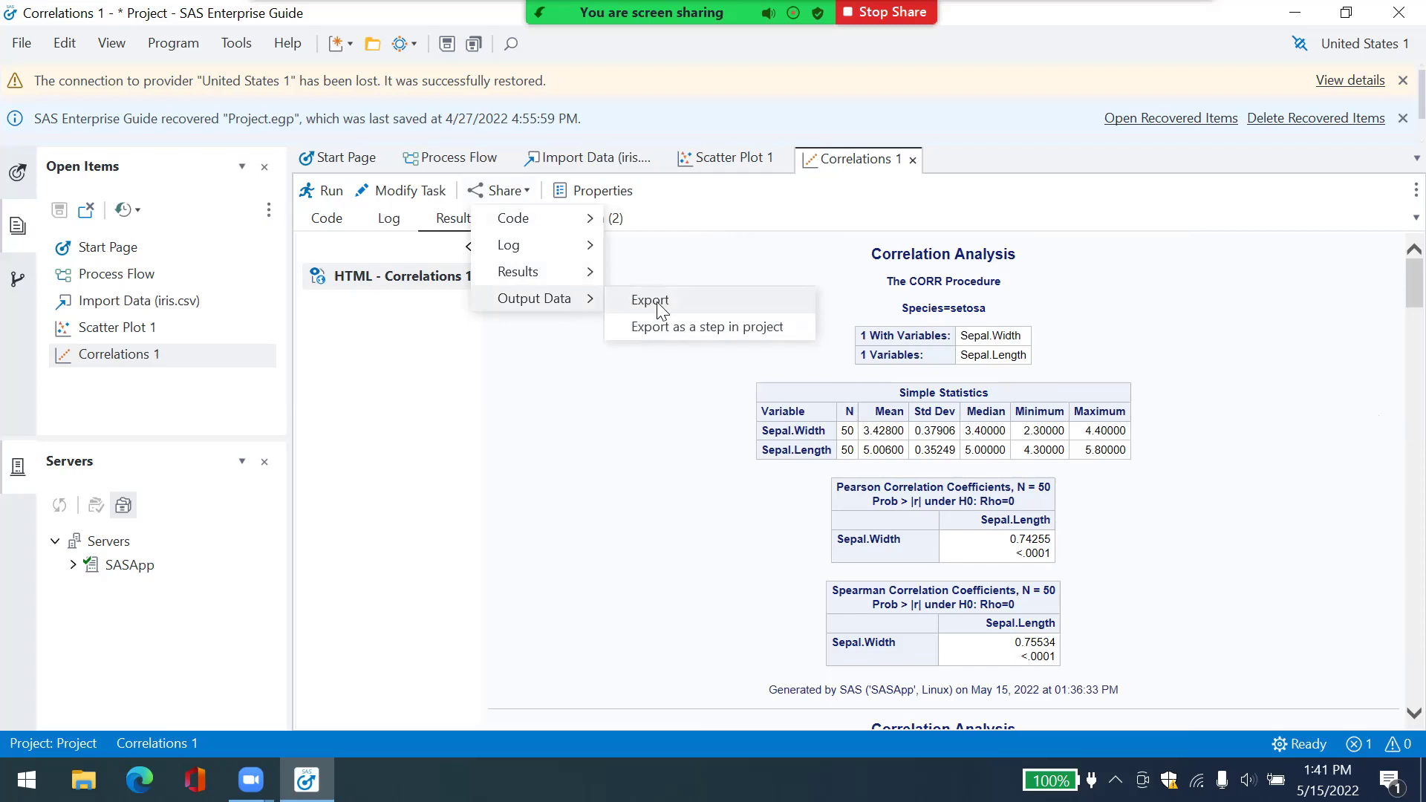
click(657, 301)
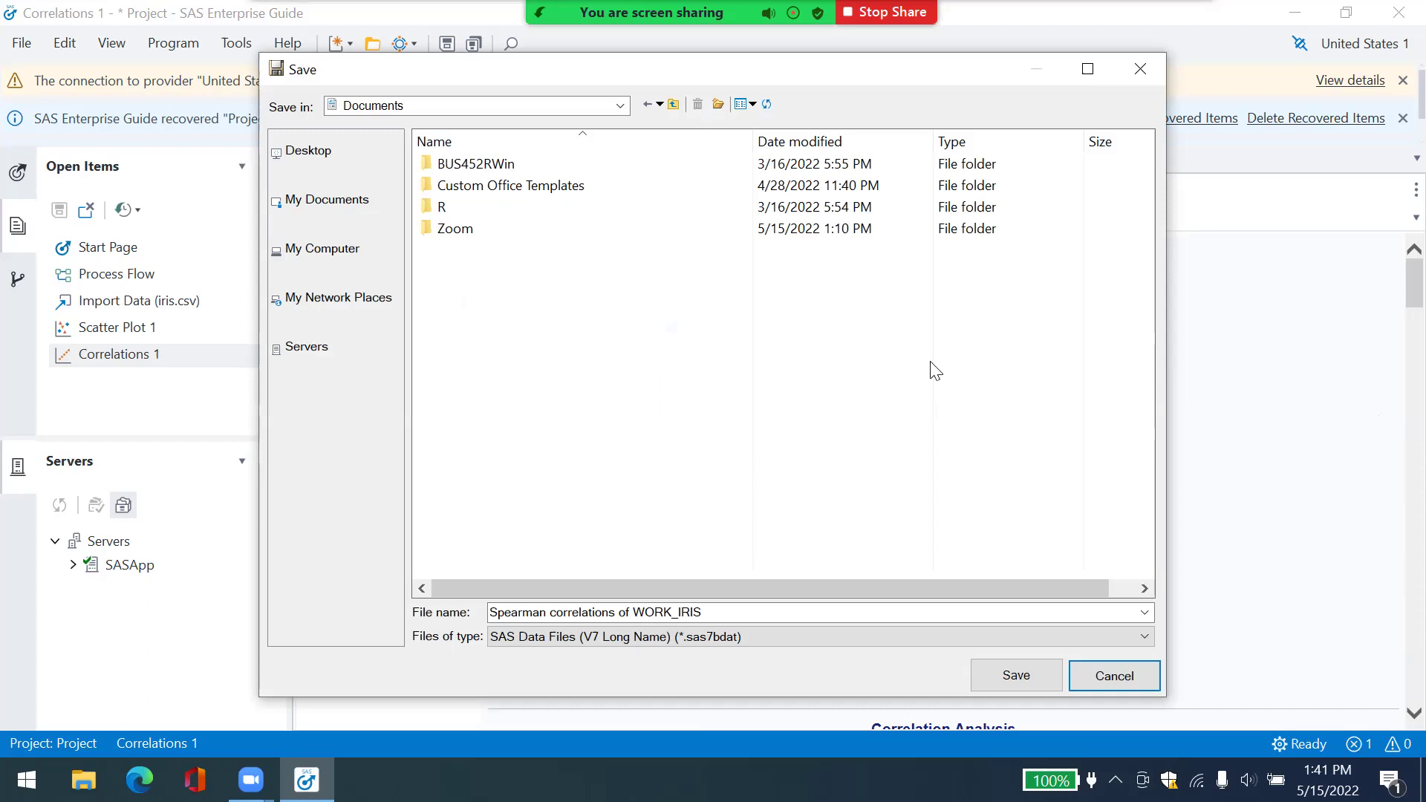
click(1146, 636)
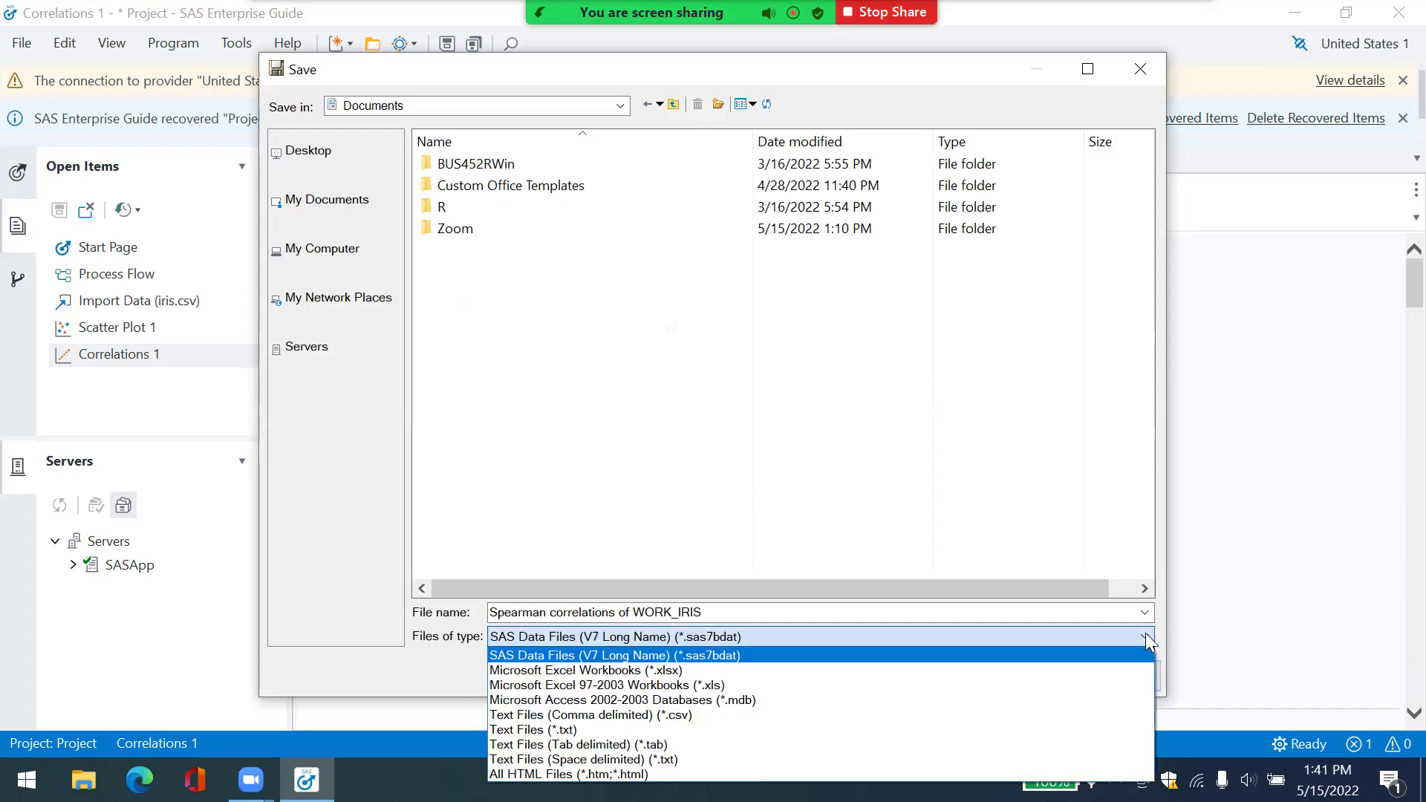
click(1084, 670)
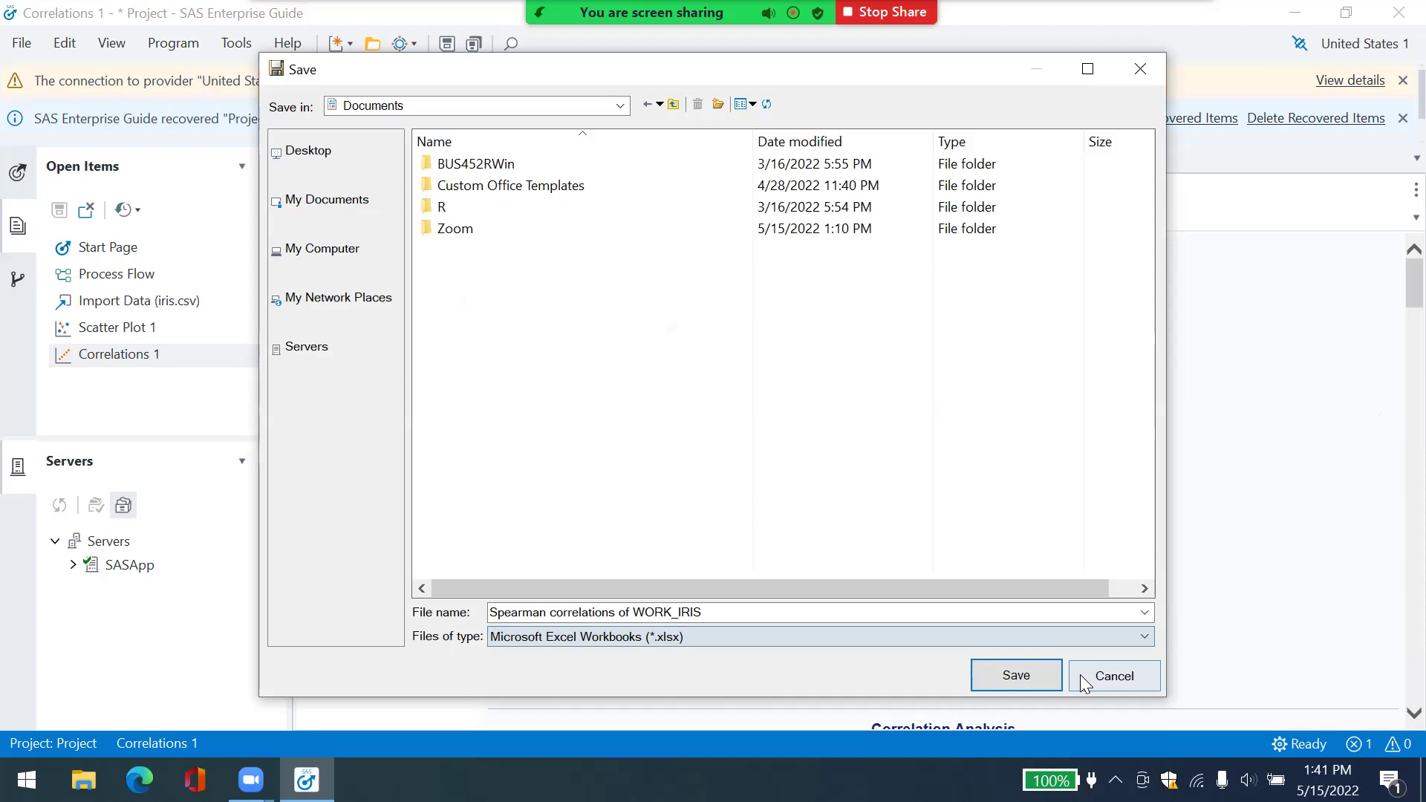
click(878, 614)
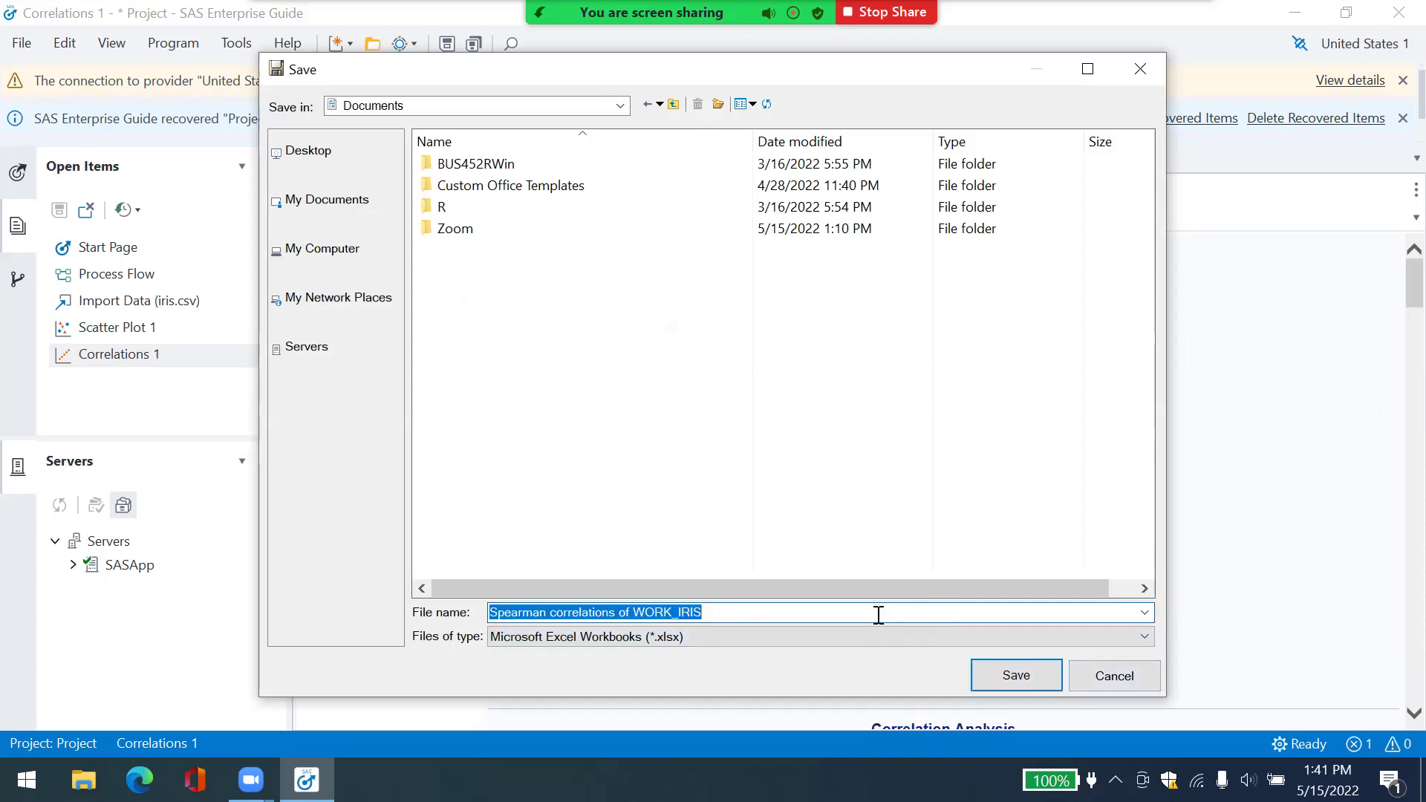
click(306, 156)
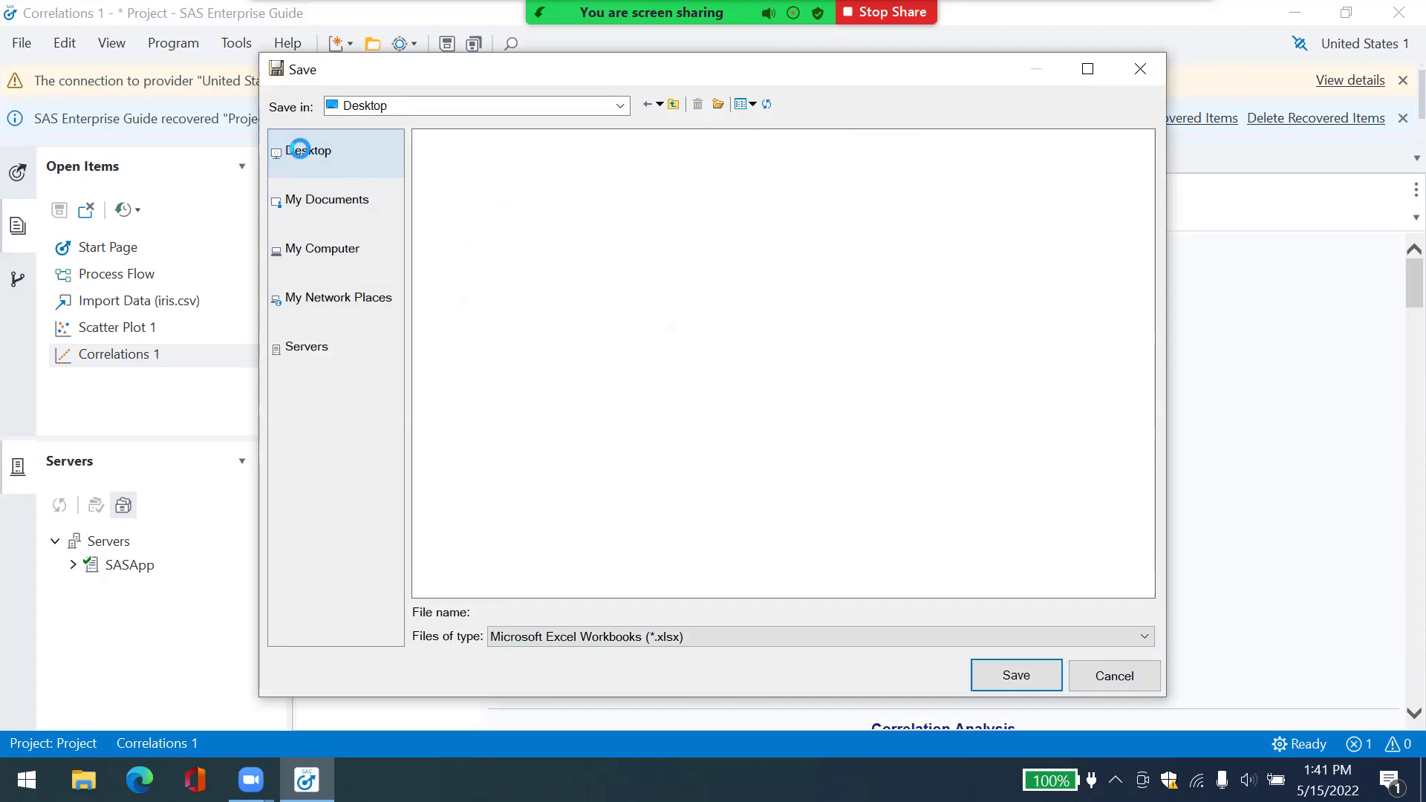
click(1015, 675)
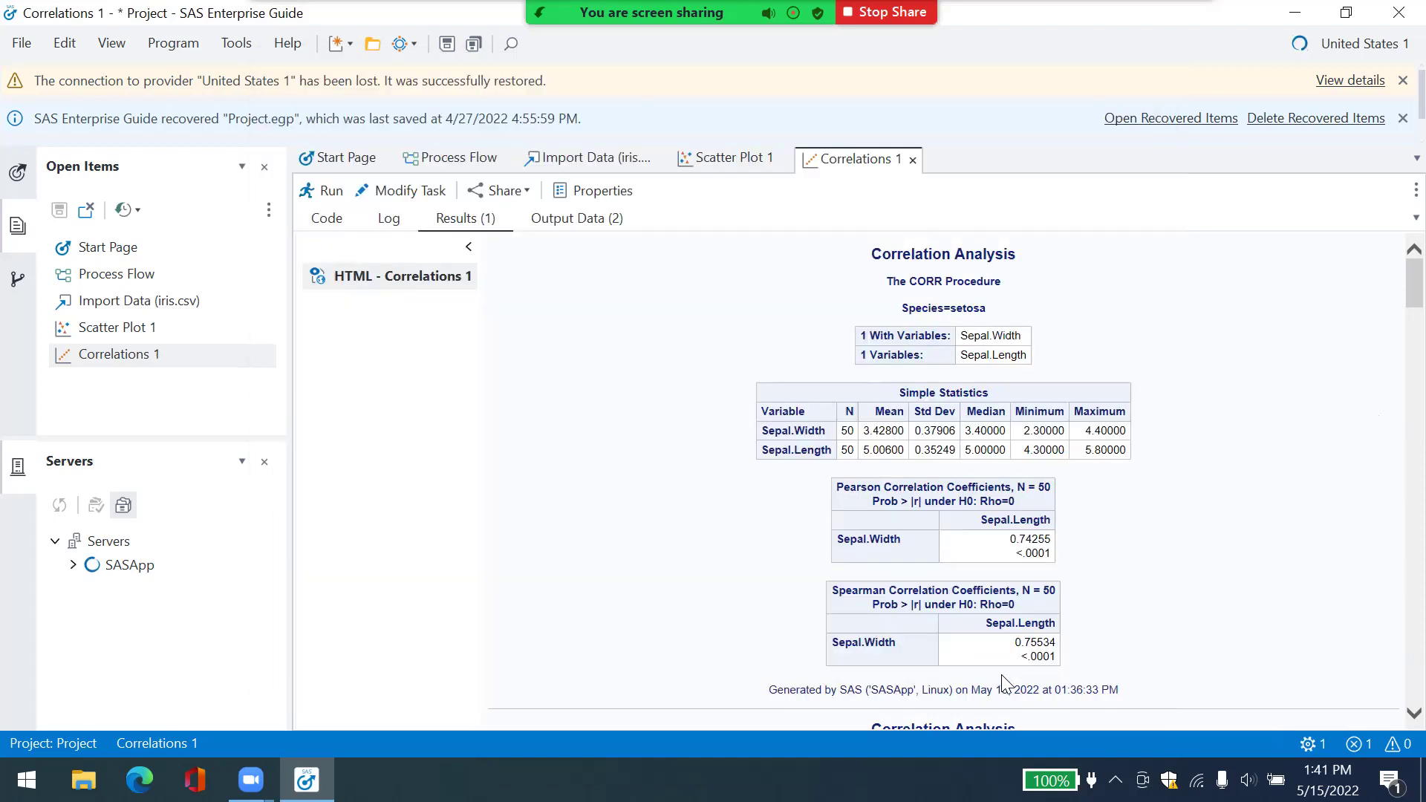
- Open the exported Spearman correlations workbook from the Desktop in Excel and widen all columns equally so their contents fit
click(1296, 15)
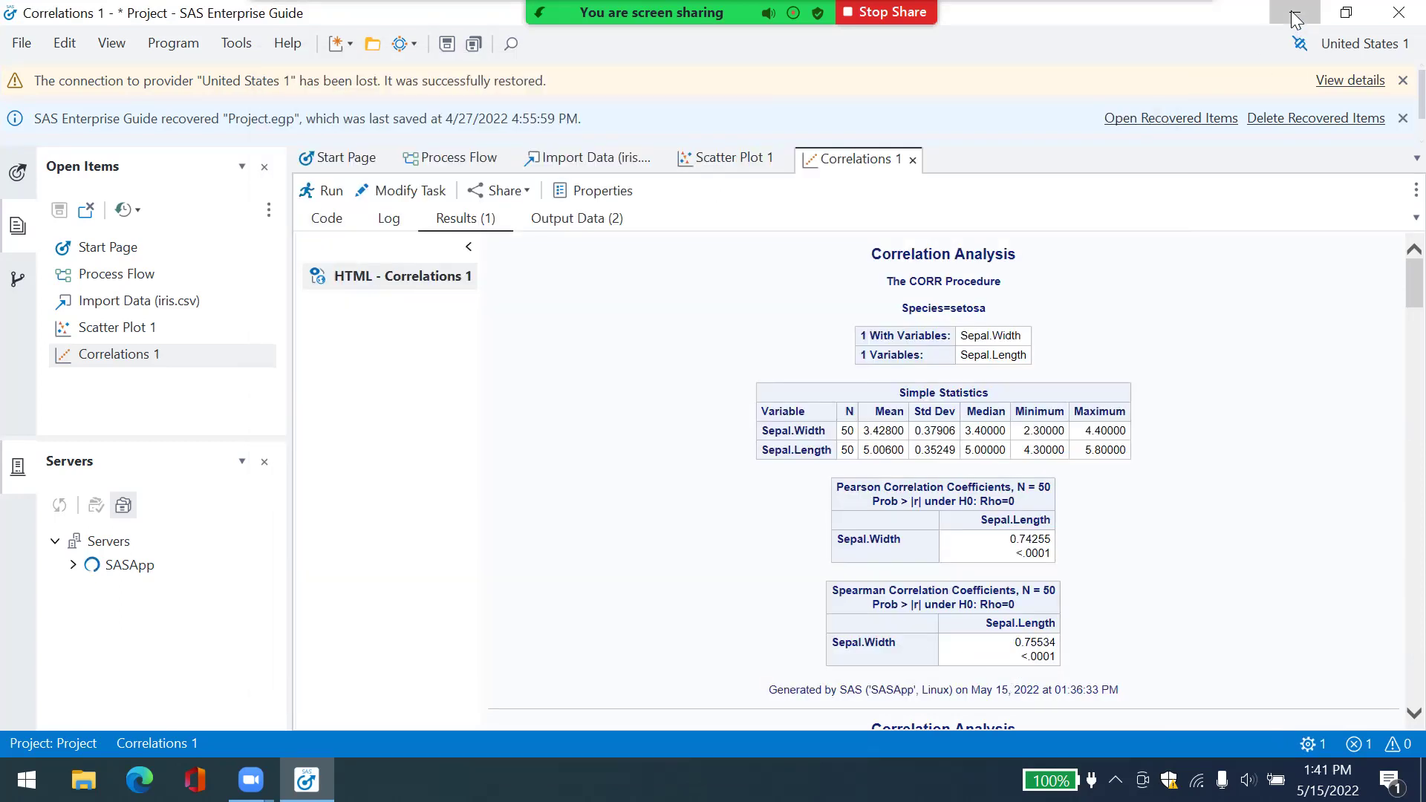
double_click(124, 611)
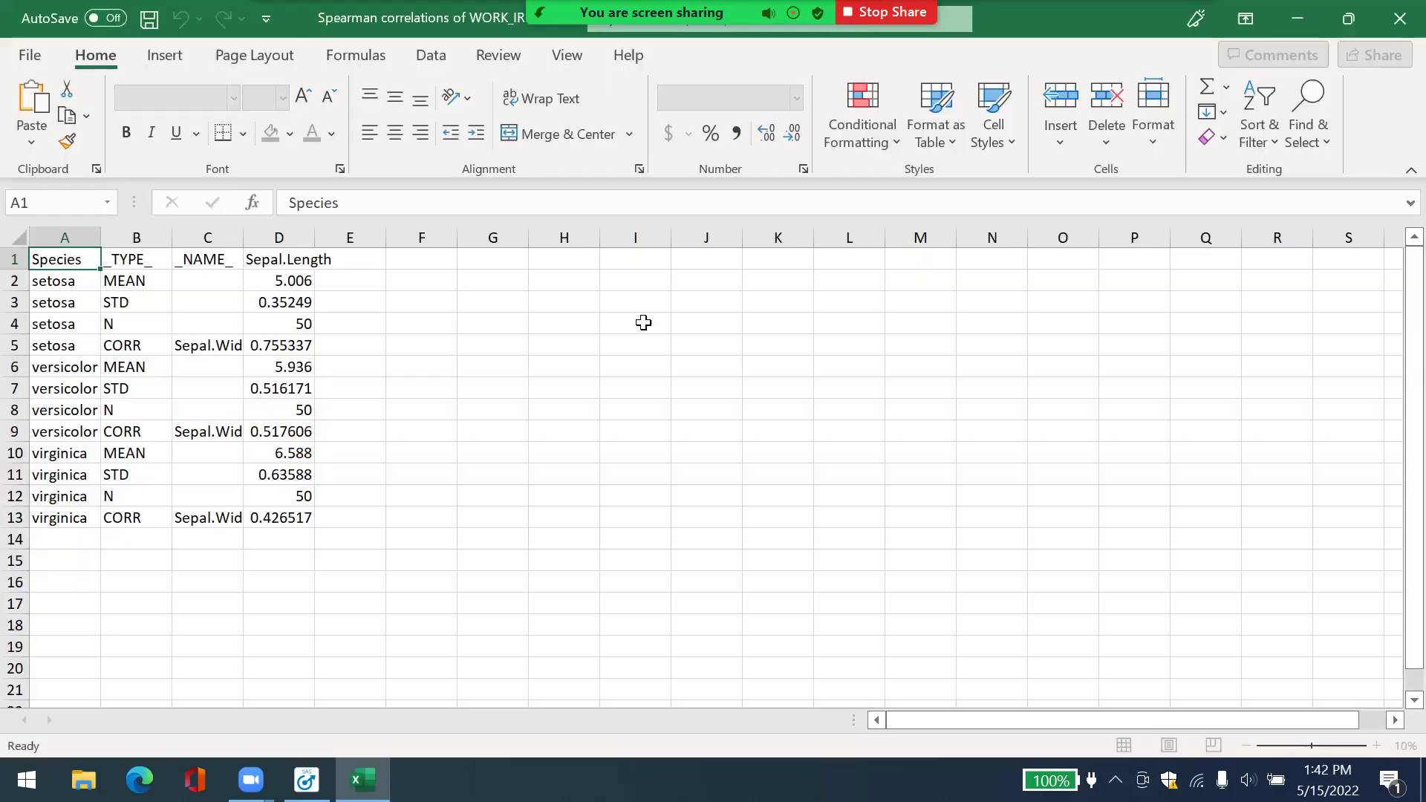
click(15, 237)
drag(104, 235, 182, 237)
click(694, 404)
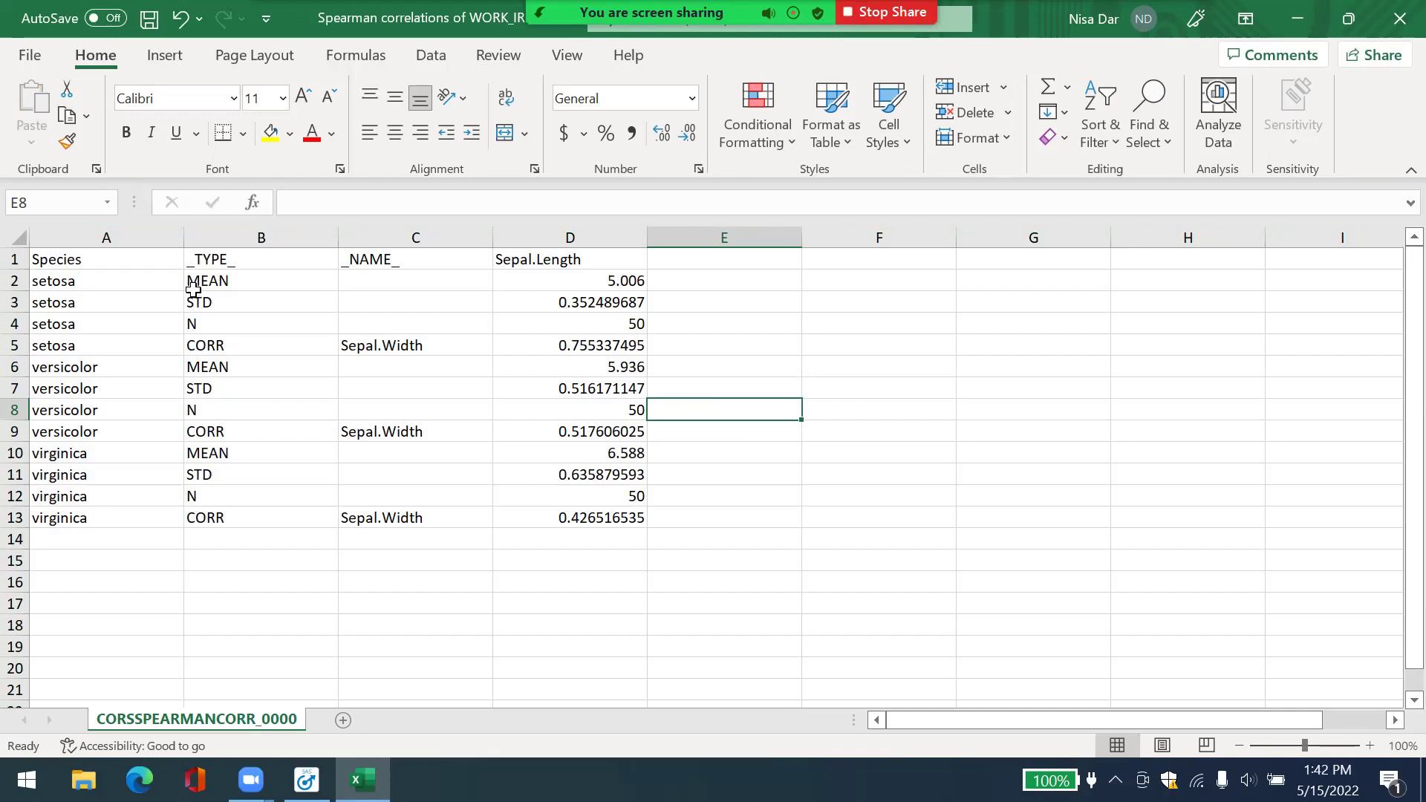
- Compare the setosa CORR row in the workbook with the setosa Spearman coefficient in the SAS Enterprise Guide results
click(201, 344)
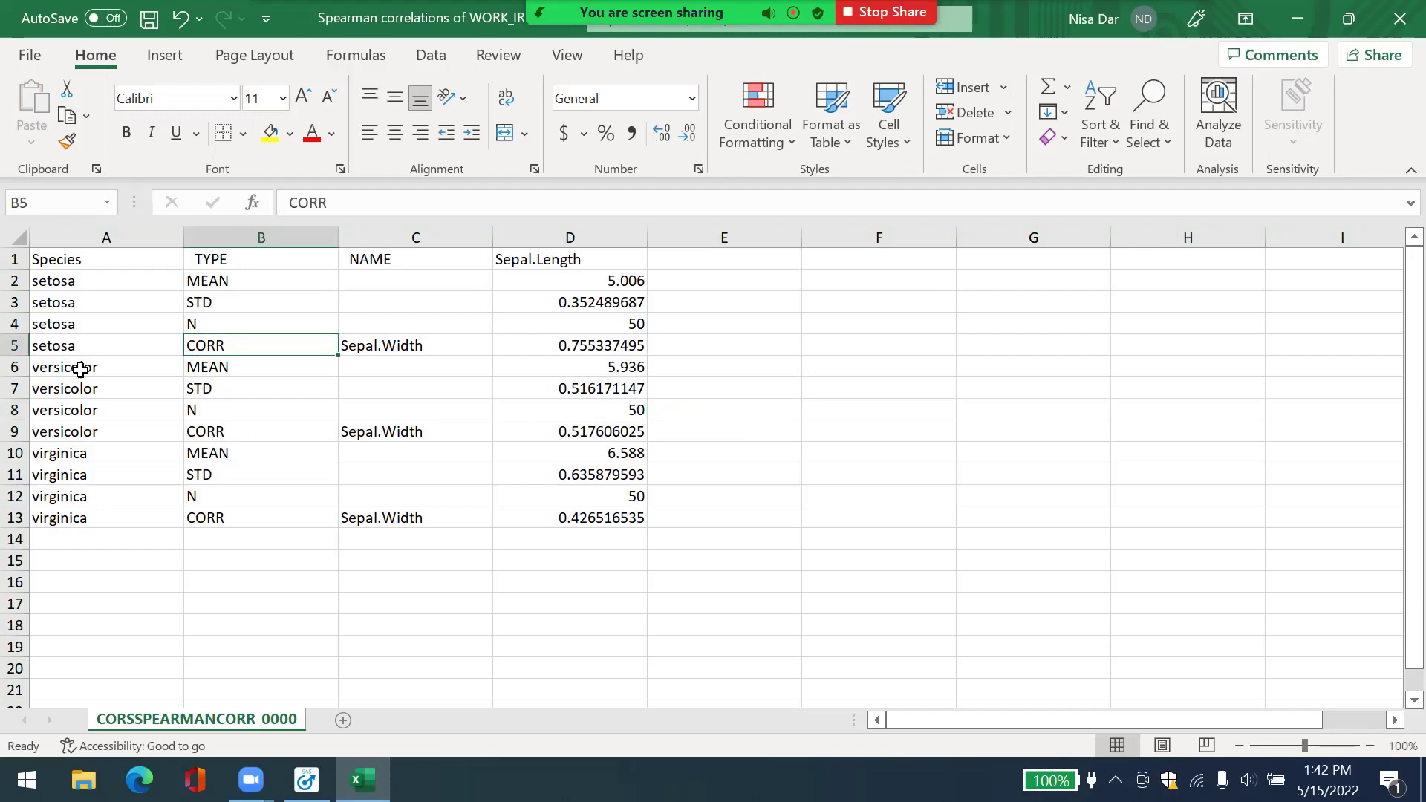
click(15, 346)
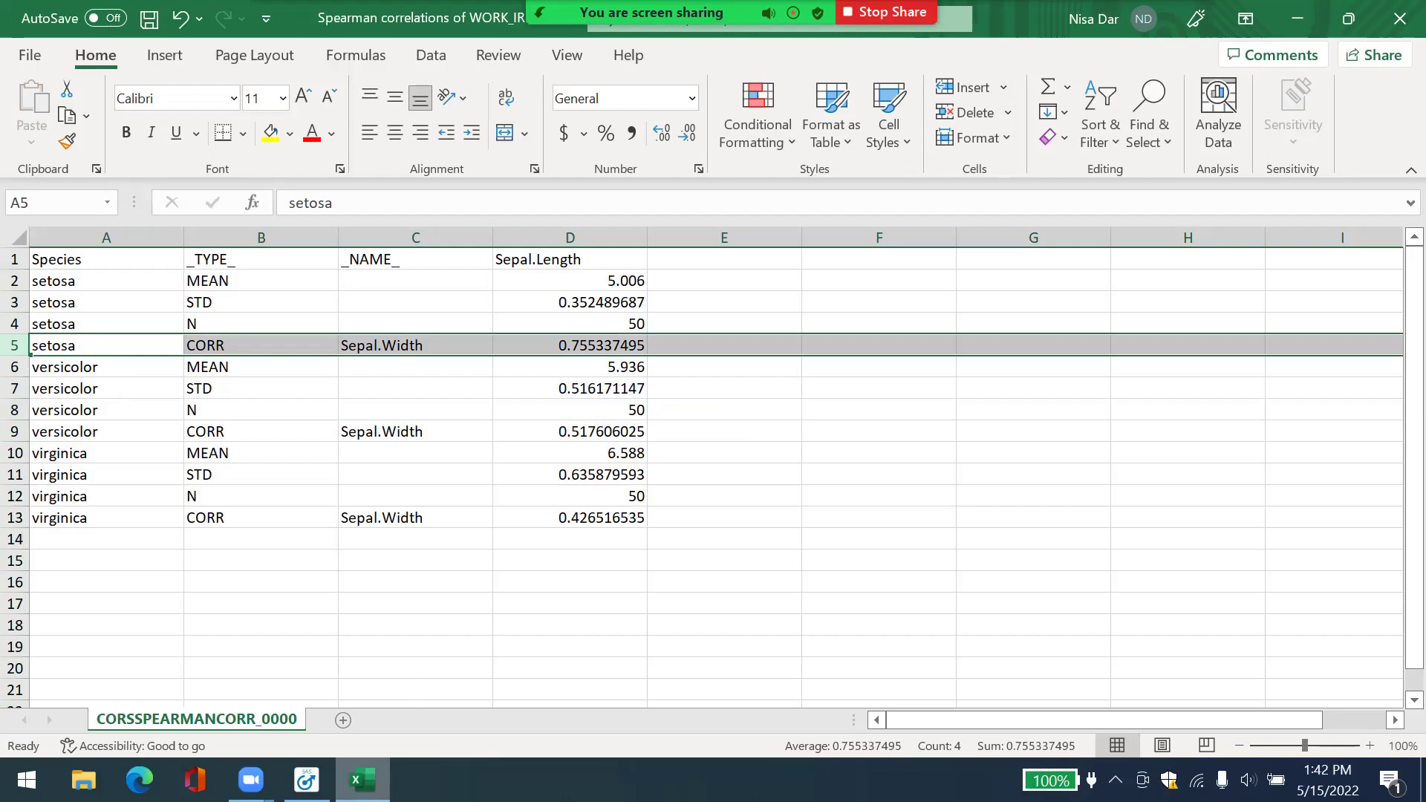
click(306, 780)
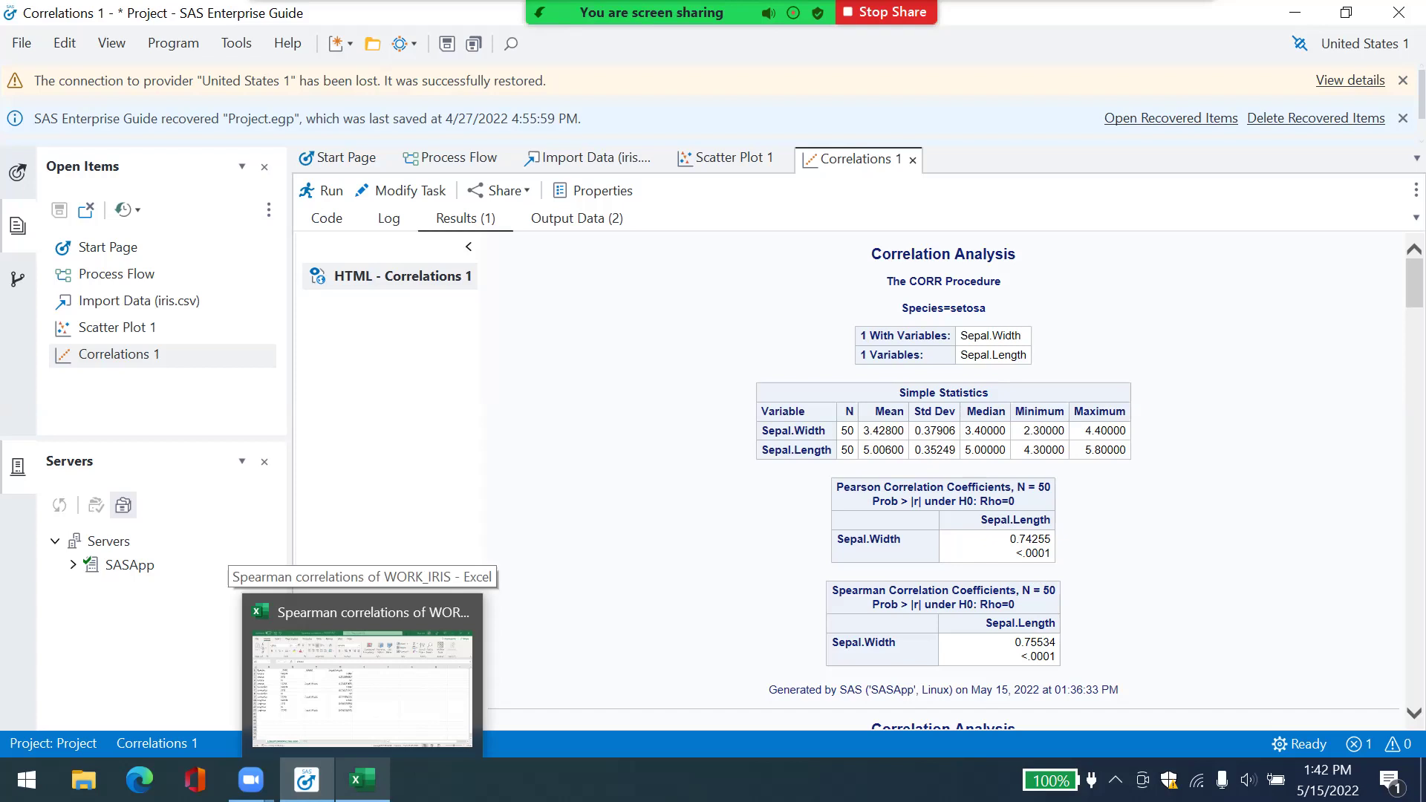
click(364, 654)
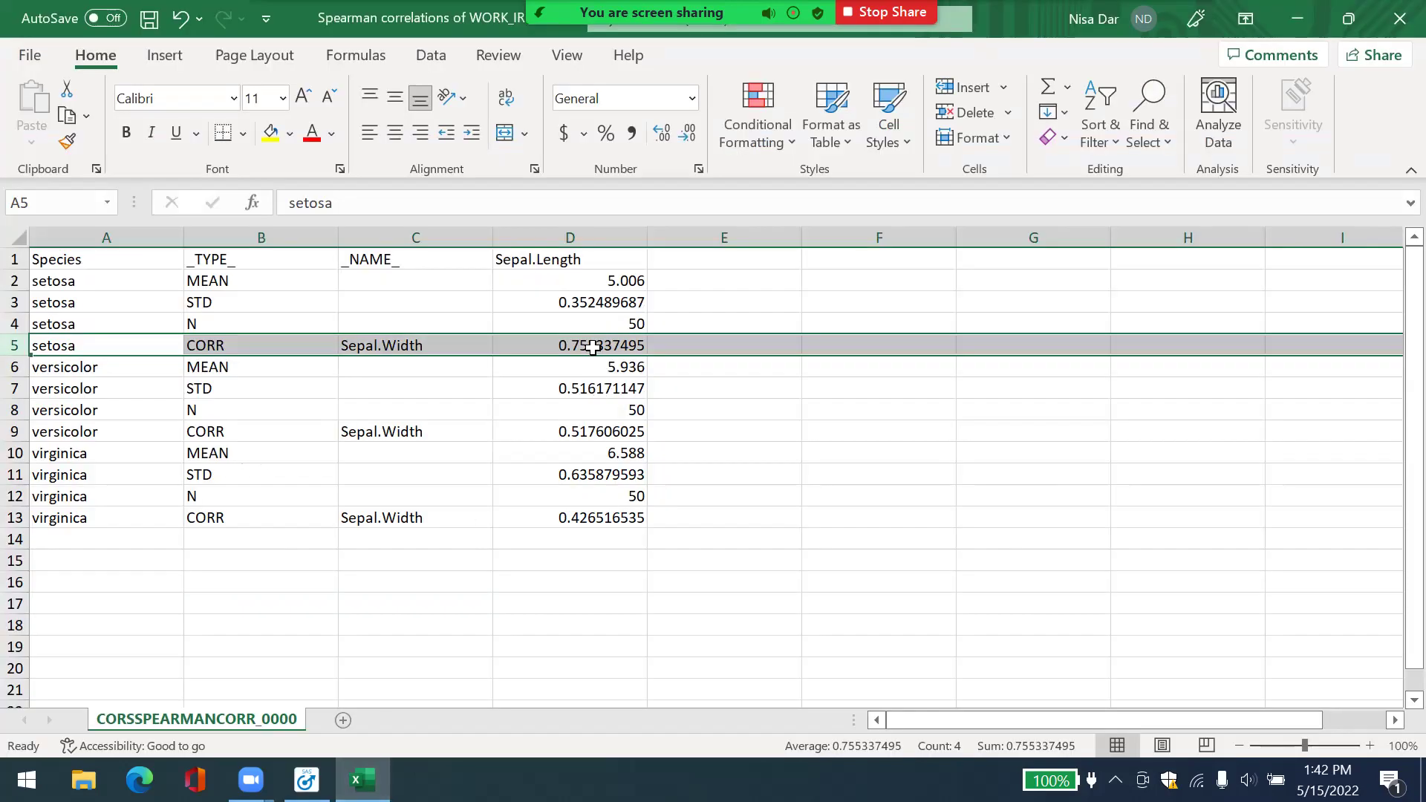
- Compare the versicolor CORR row in the exported workbook with the versicolor Spearman coefficient in the SAS Enterprise Guide results
click(585, 425)
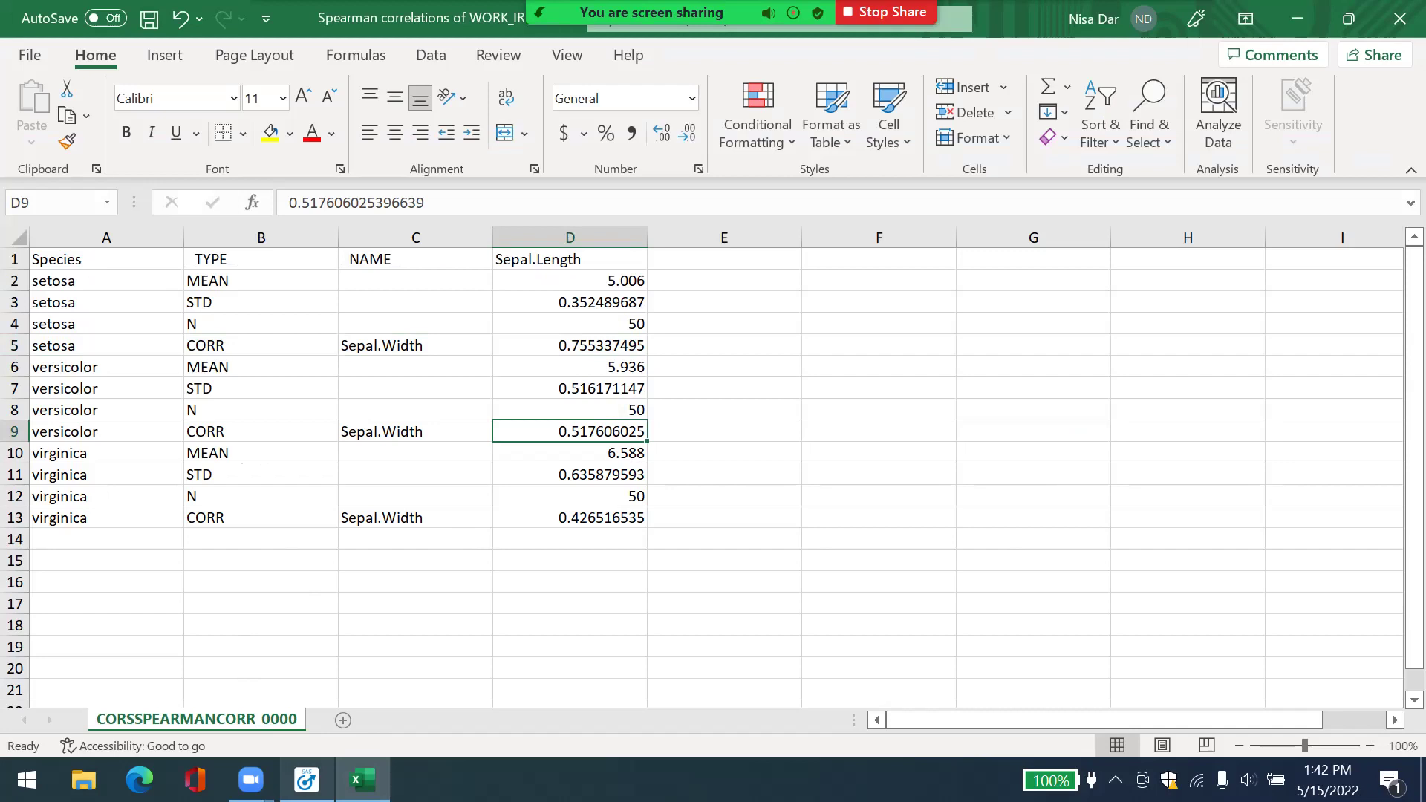
click(306, 780)
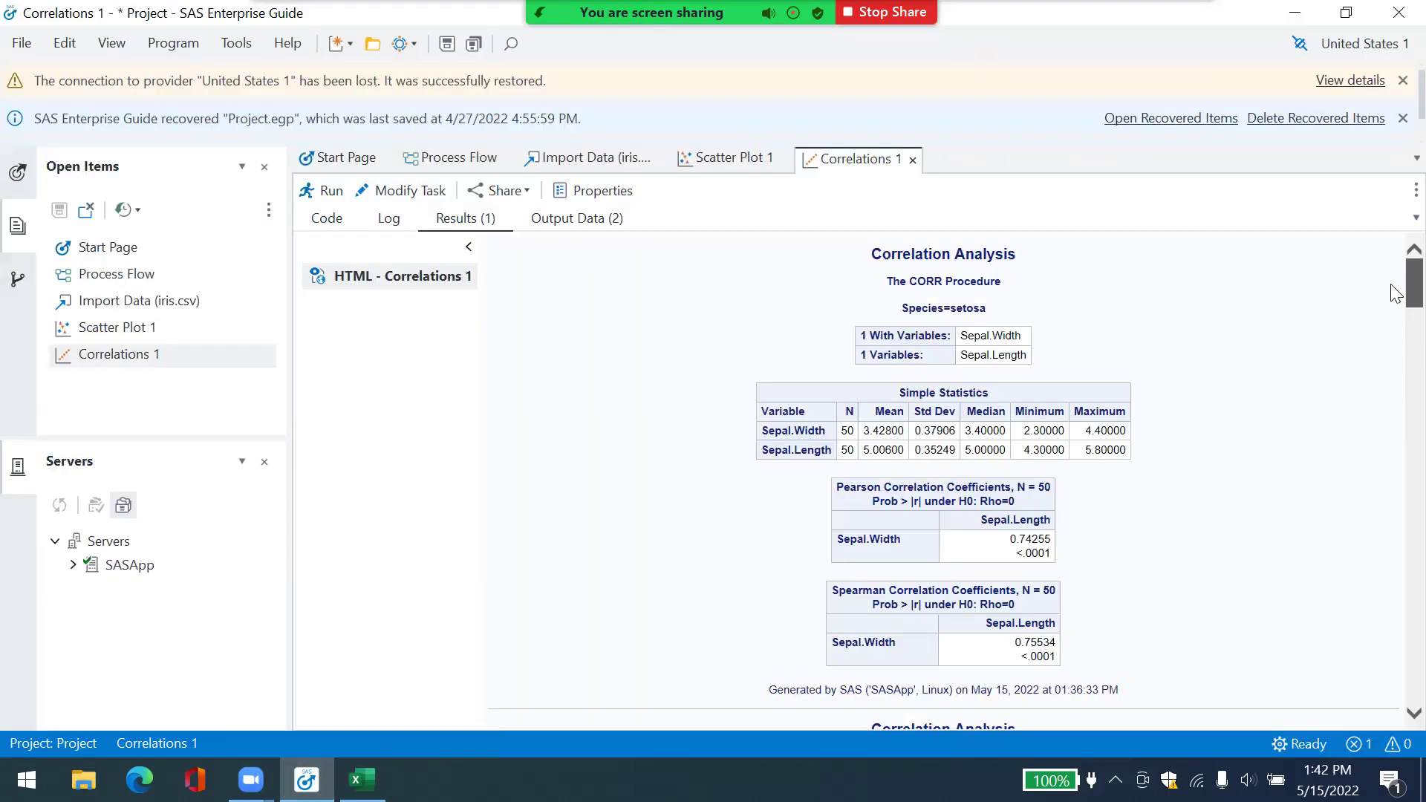
scroll(1395, 335, down, 3)
scroll(1395, 334, down, 18)
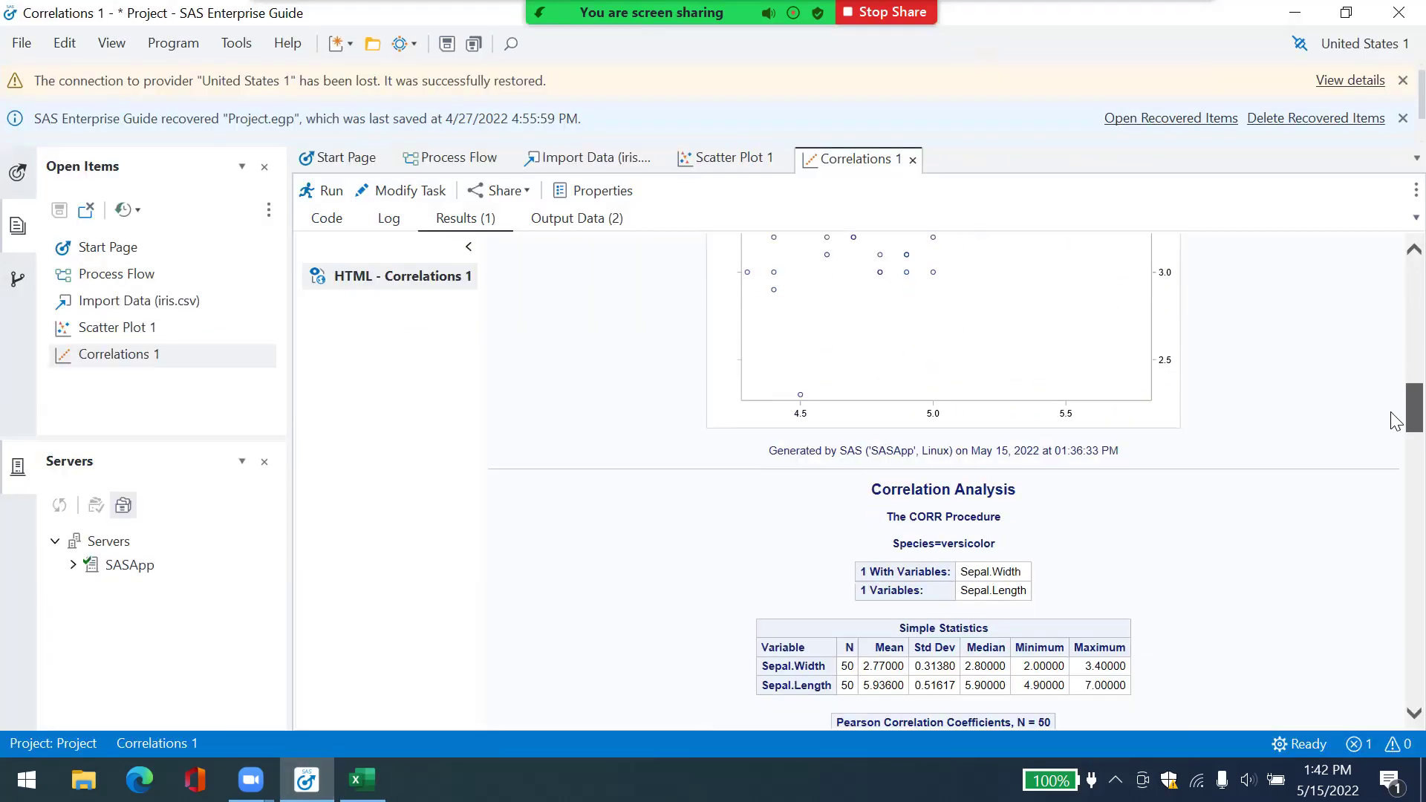
scroll(1395, 435, down, 2)
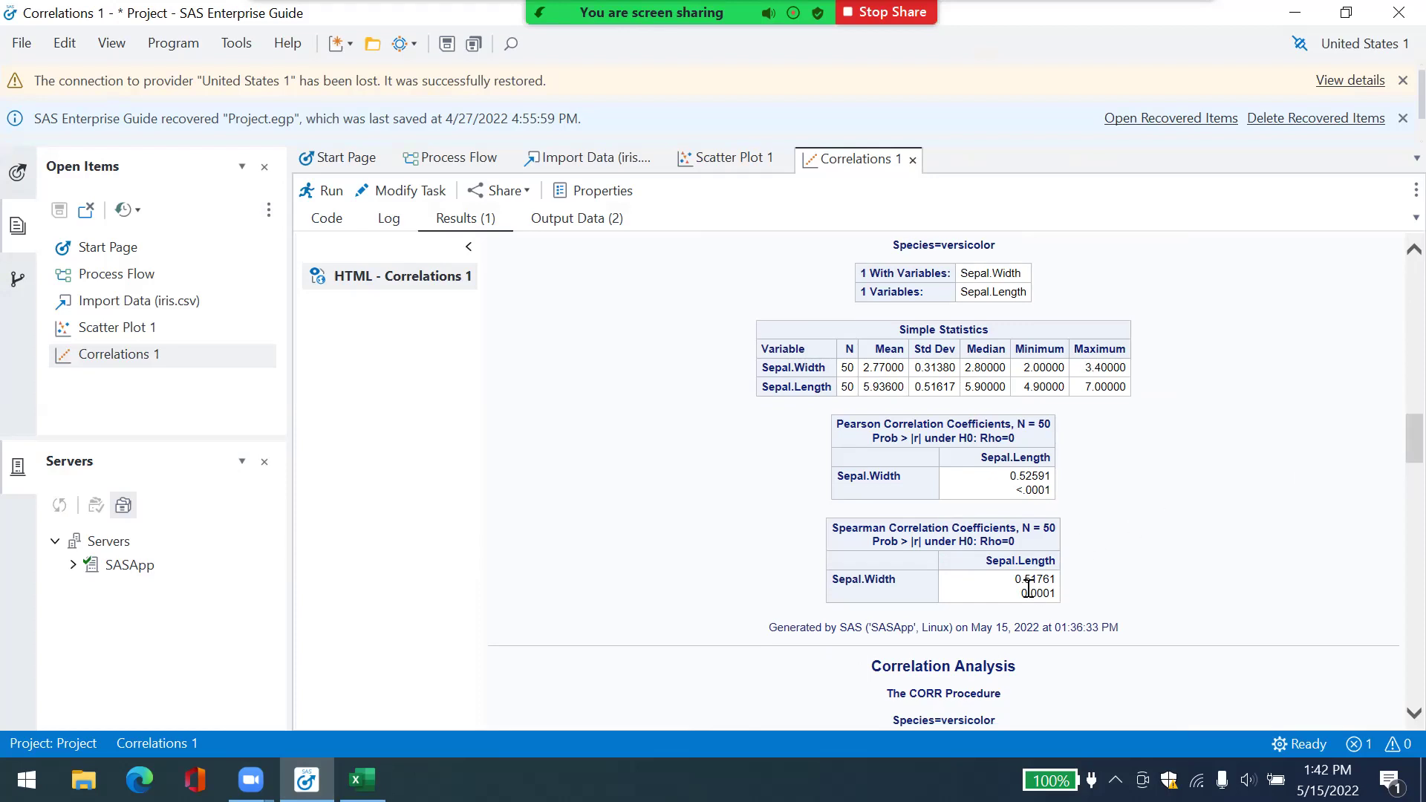
click(361, 780)
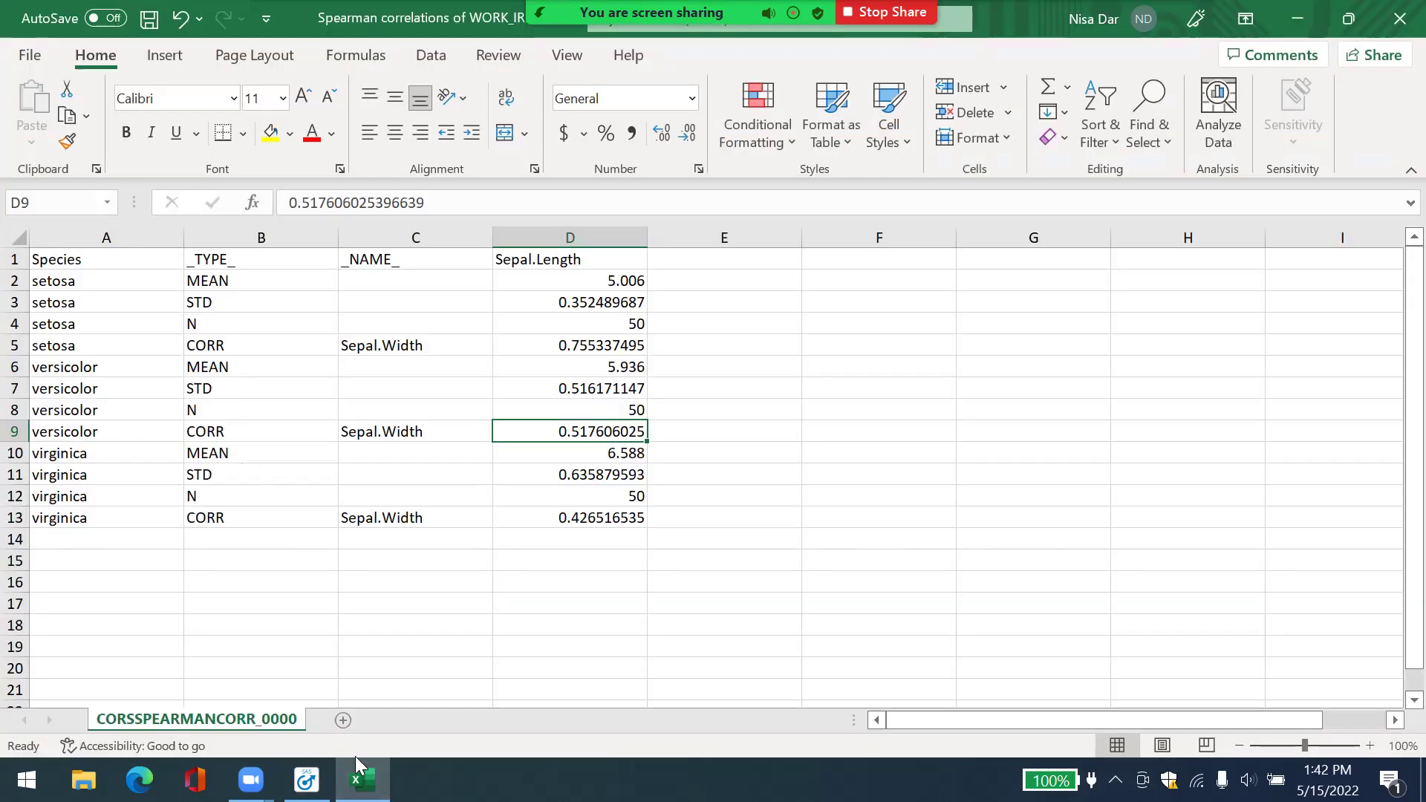
click(222, 428)
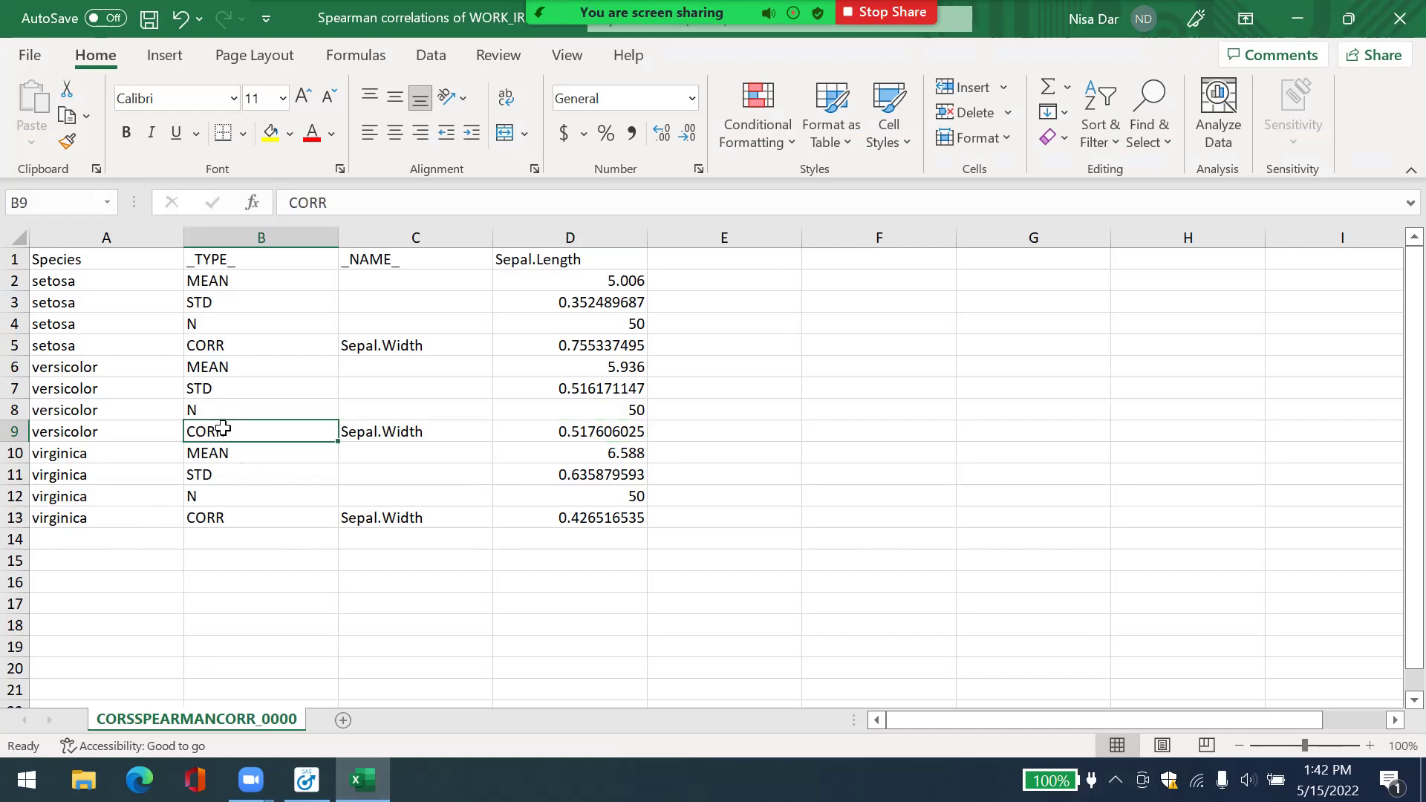
click(15, 432)
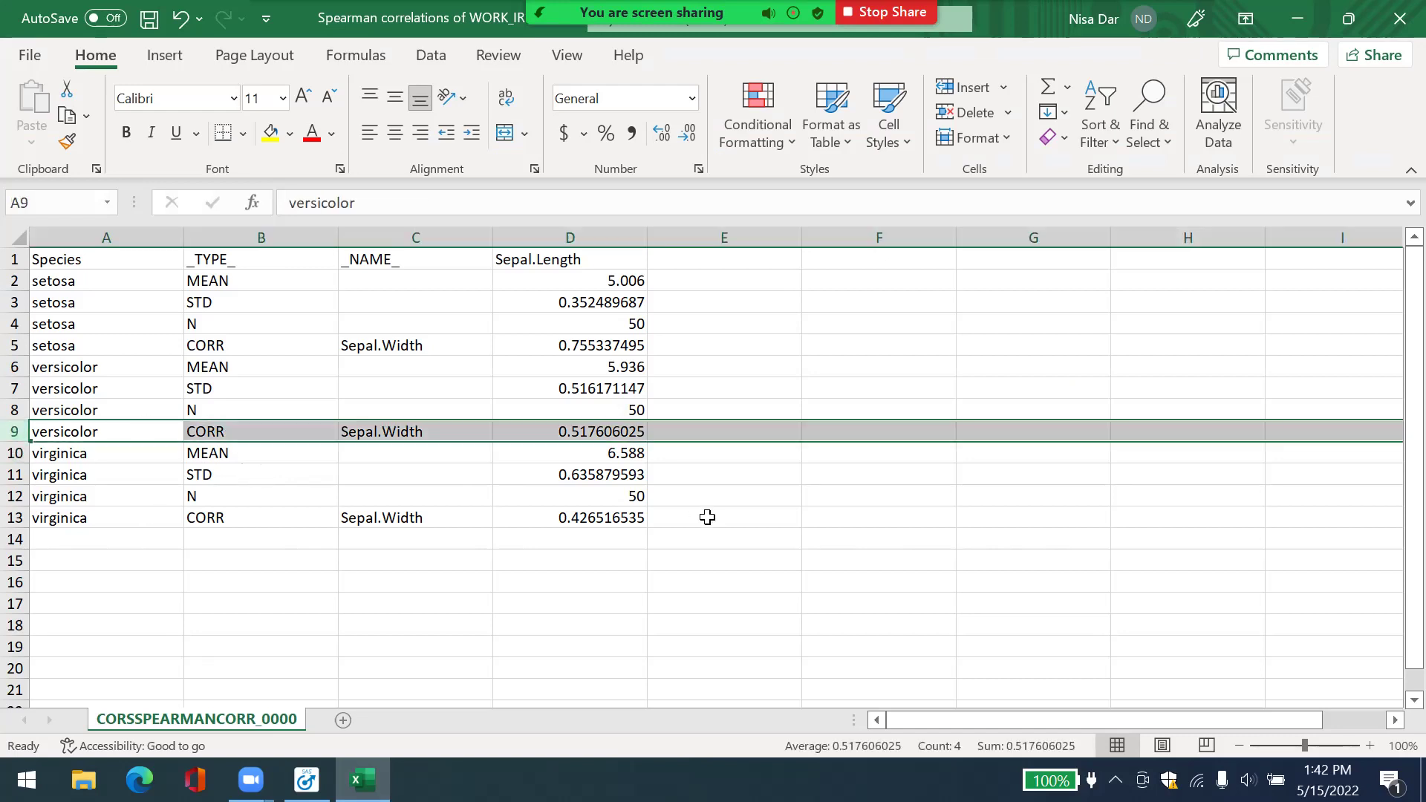
click(682, 598)
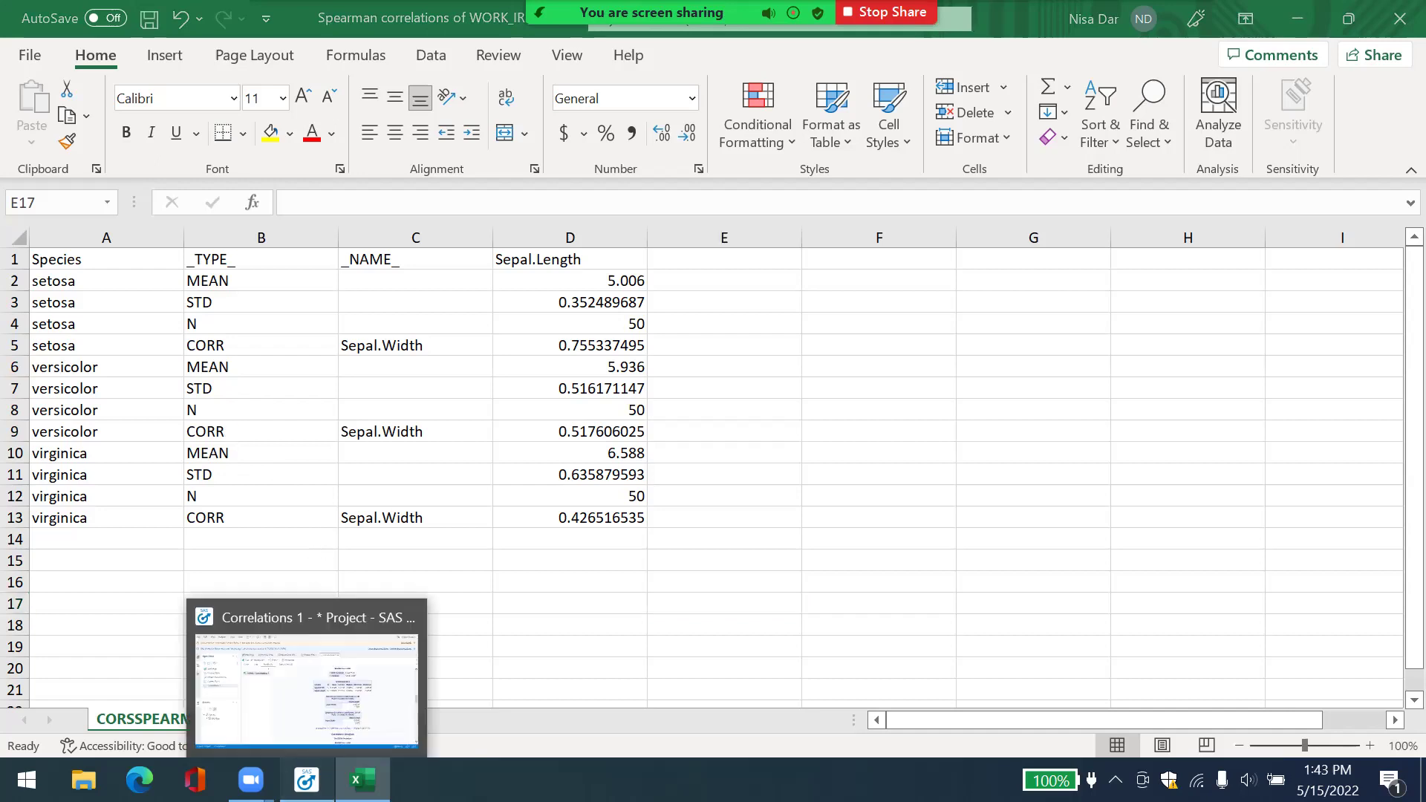
- Review the versicolor correlation tables in SAS Enterprise Guide against the Excel workbook, then examine the versicolor scatter plot with its 95% prediction ellipse
click(306, 780)
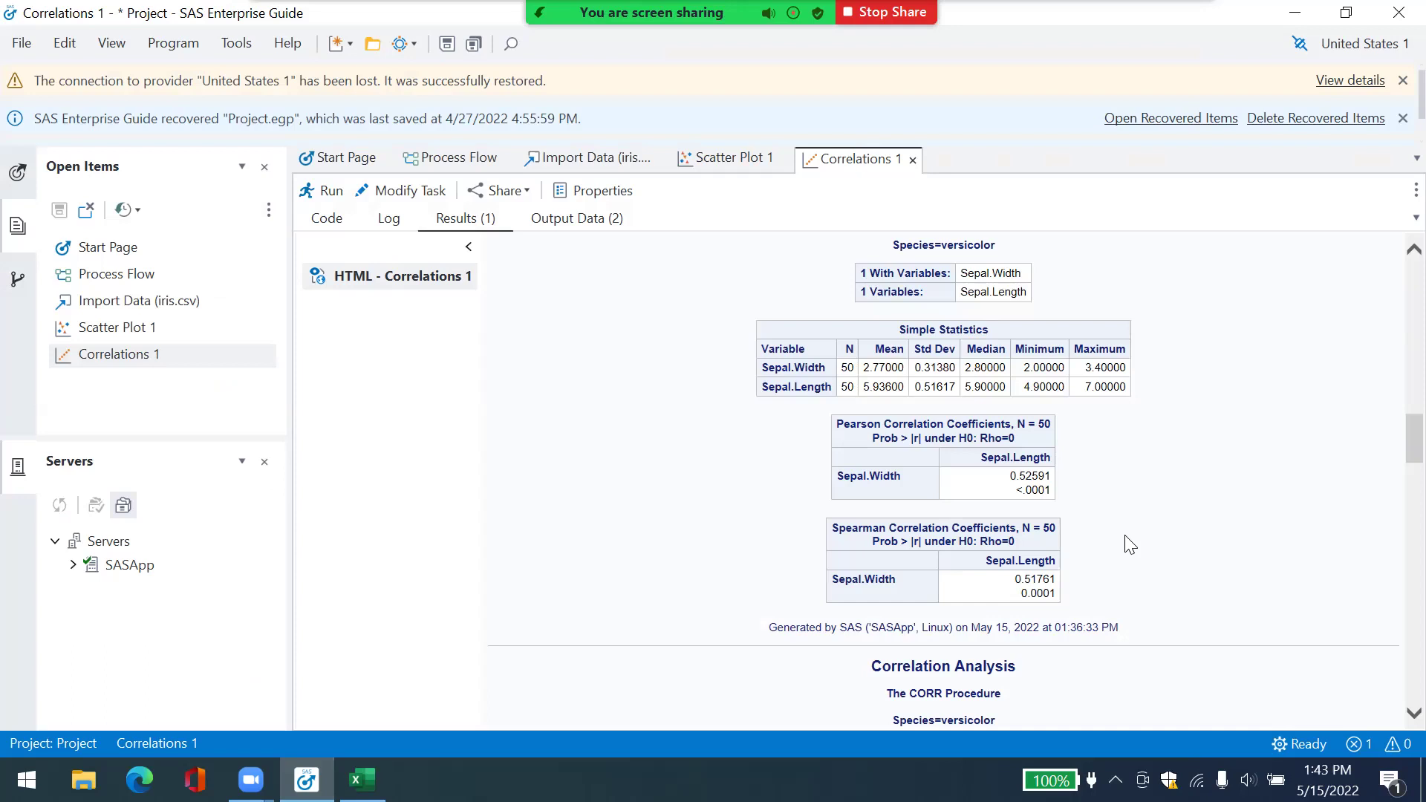
mouse_move(362, 780)
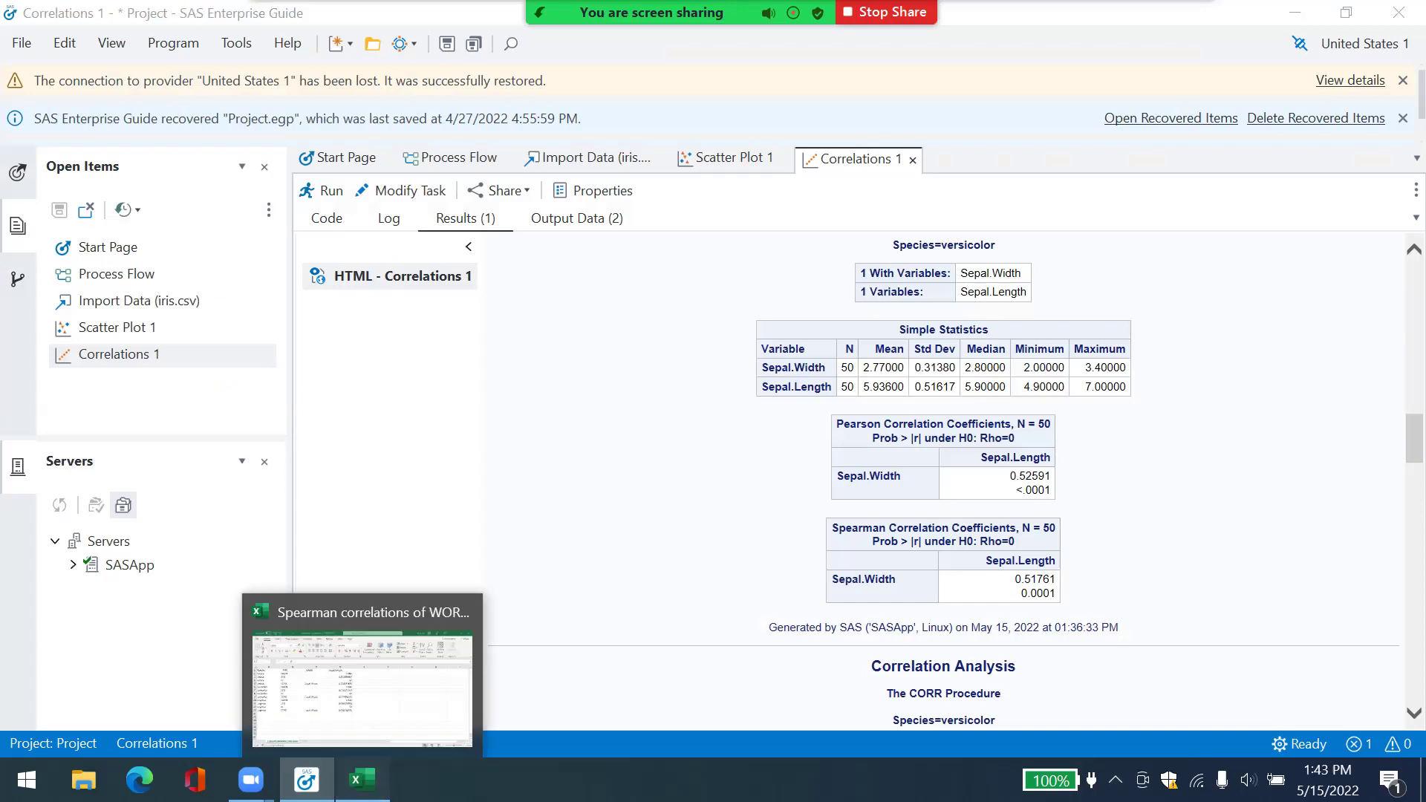
click(390, 660)
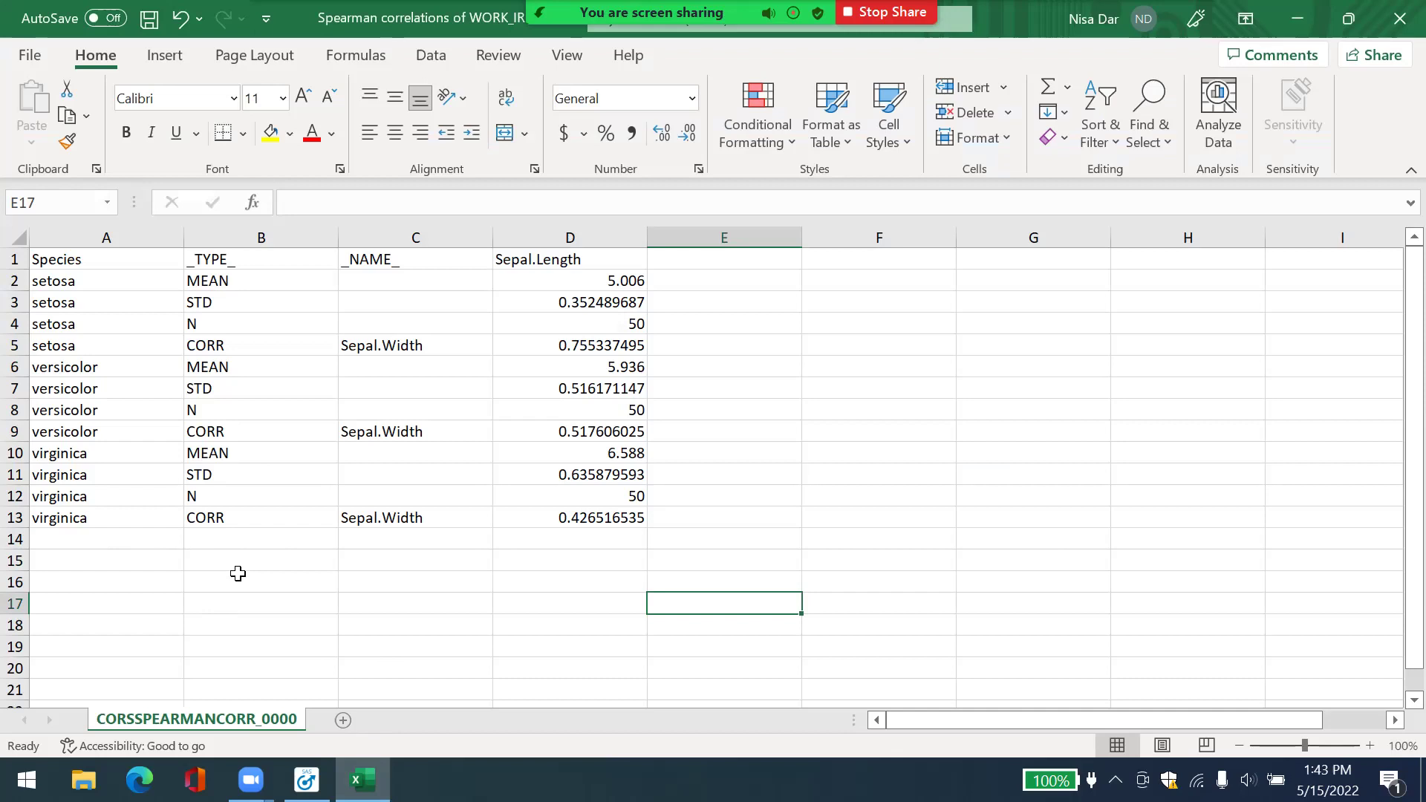
click(309, 577)
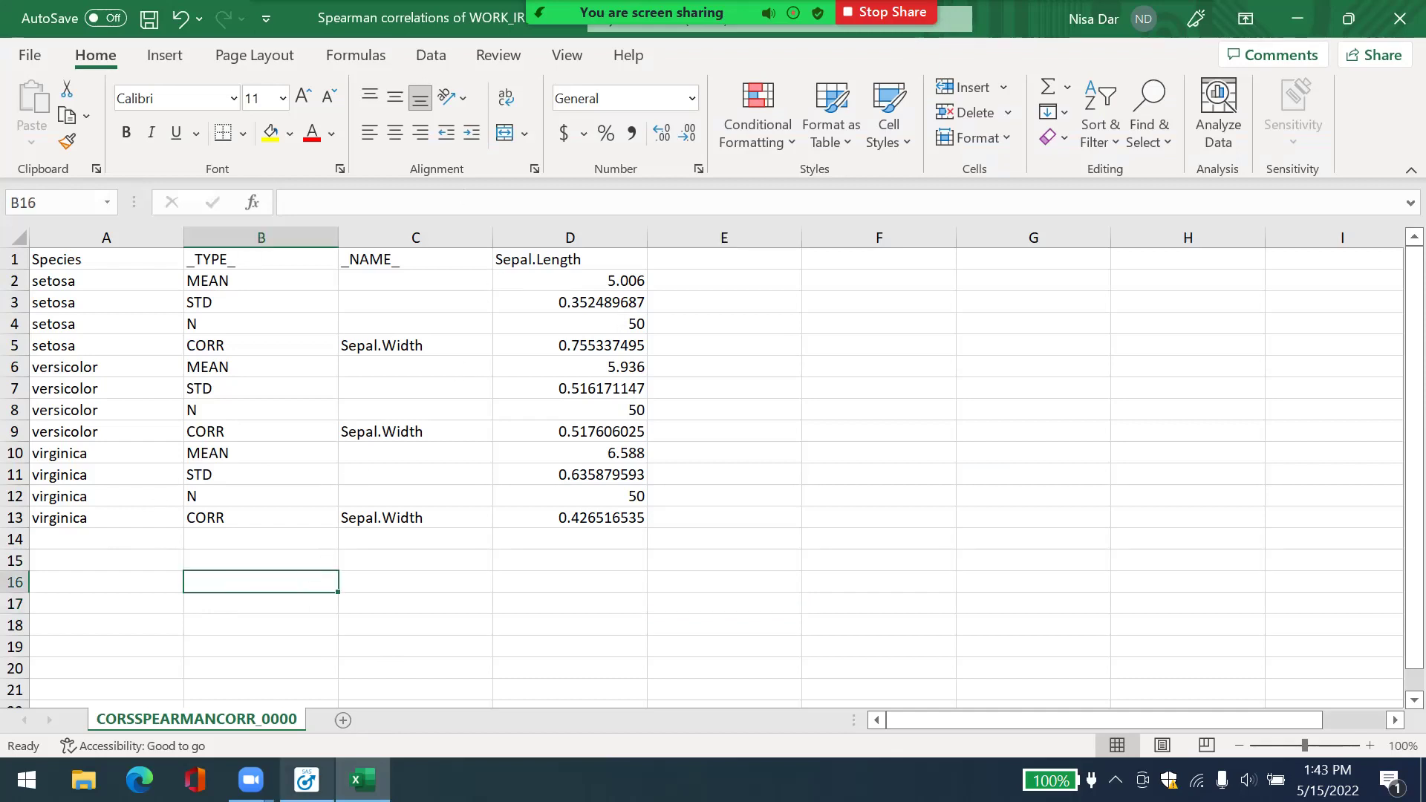
click(413, 624)
click(307, 780)
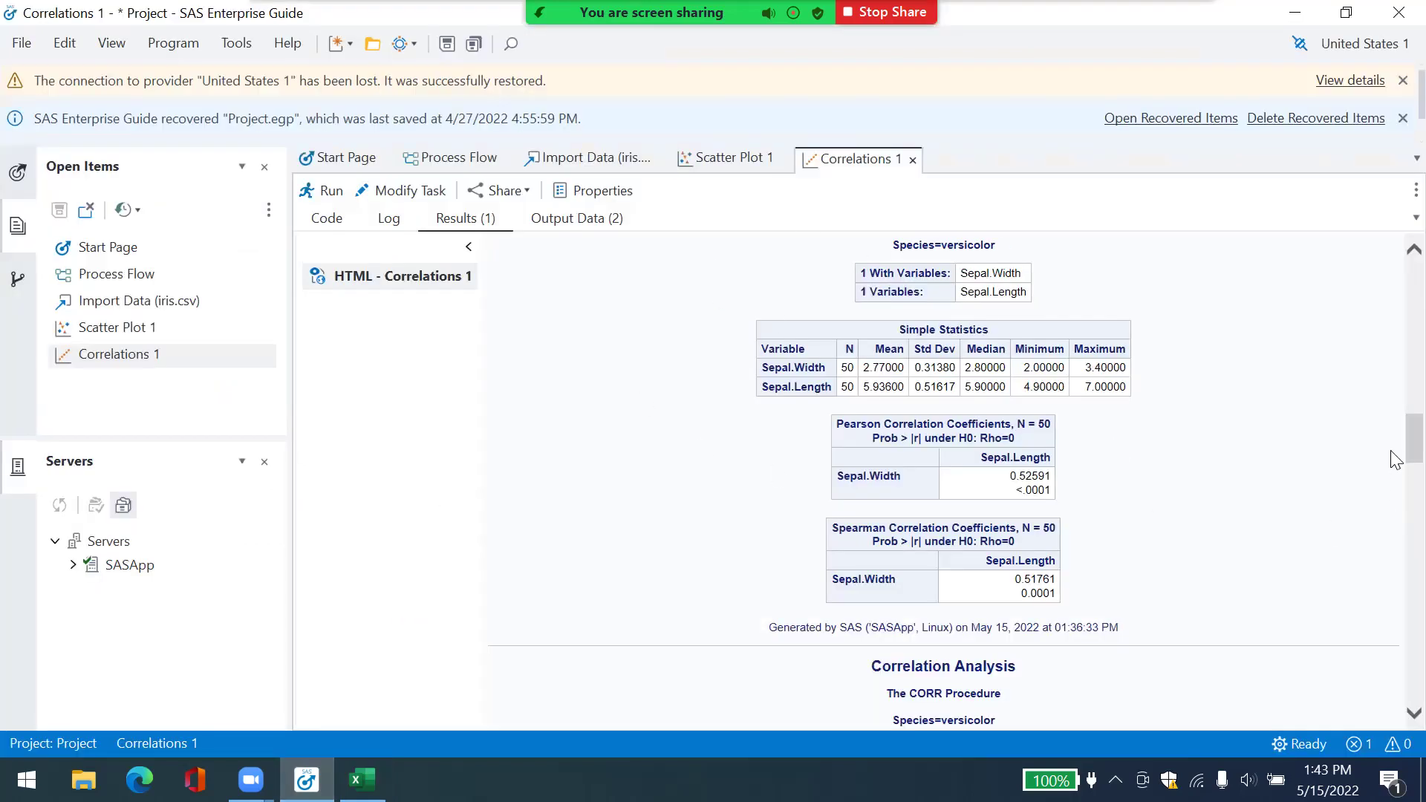
drag(1396, 451, 1397, 501)
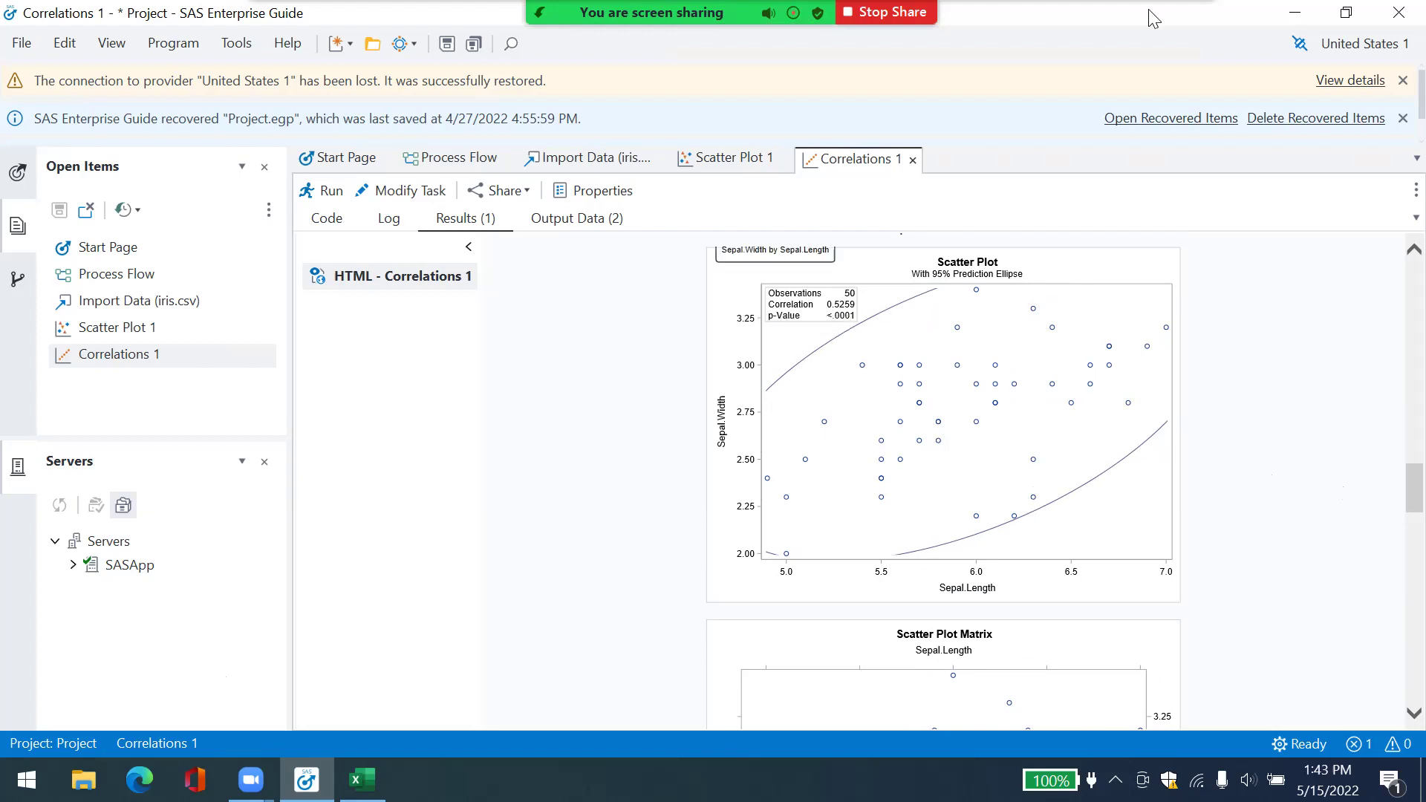
mouse_move(1184, 22)
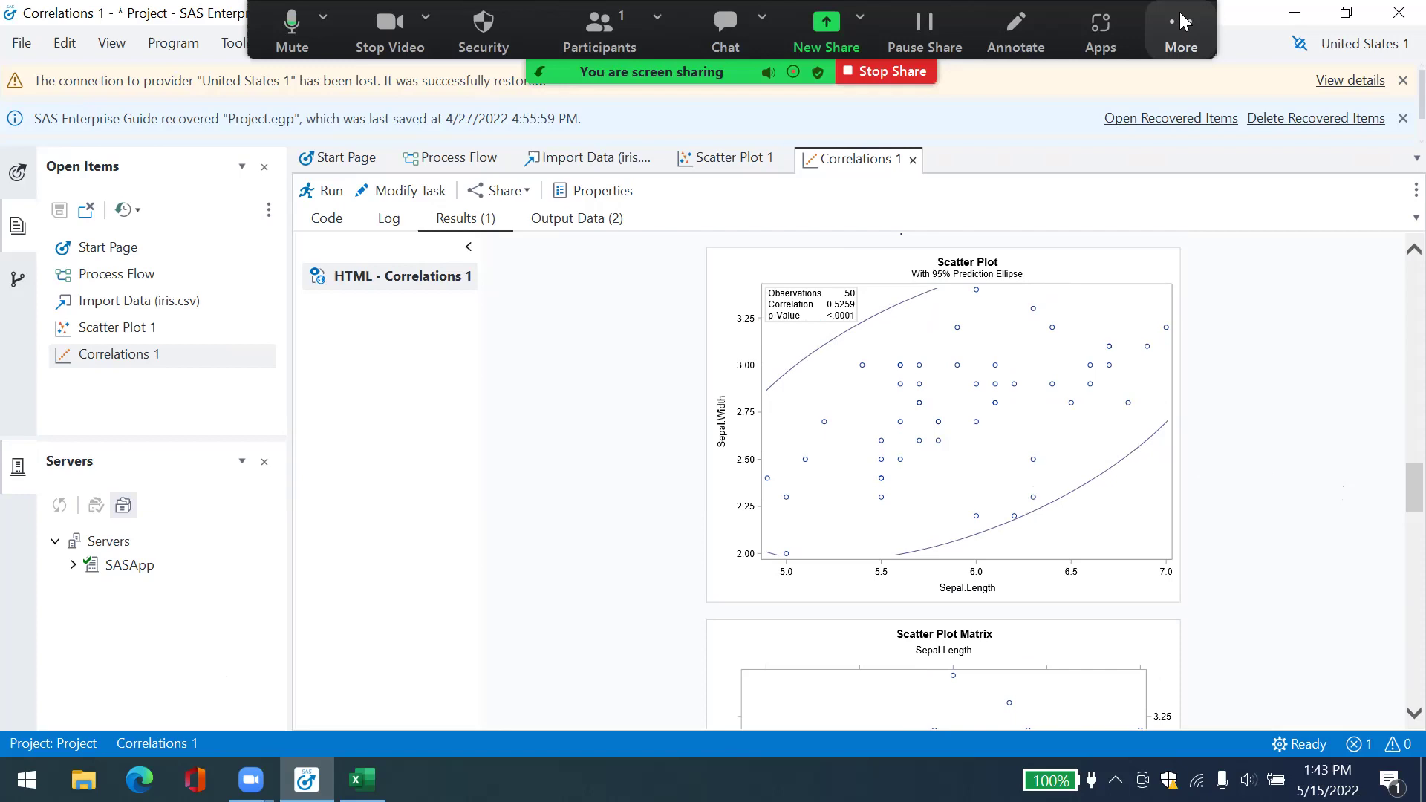
click(1181, 22)
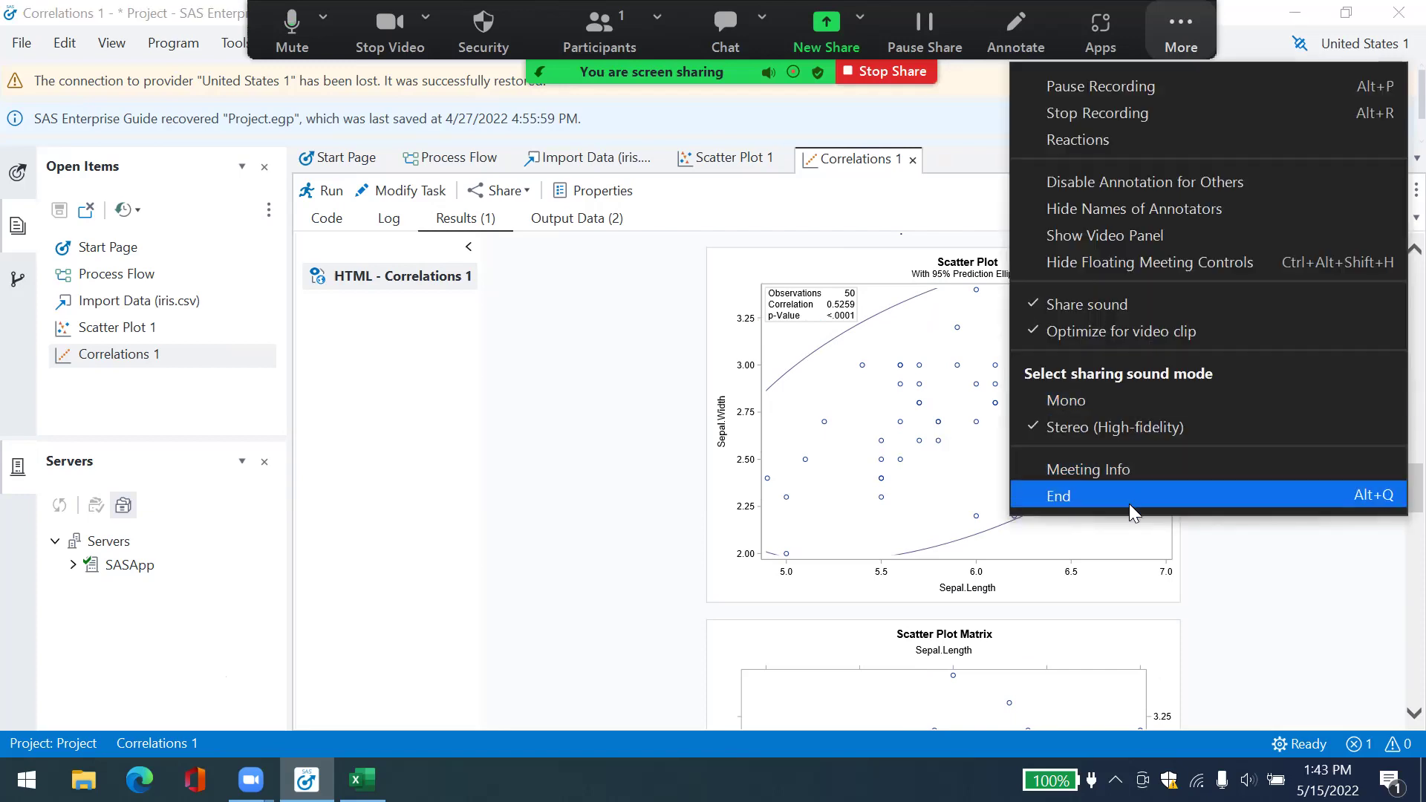